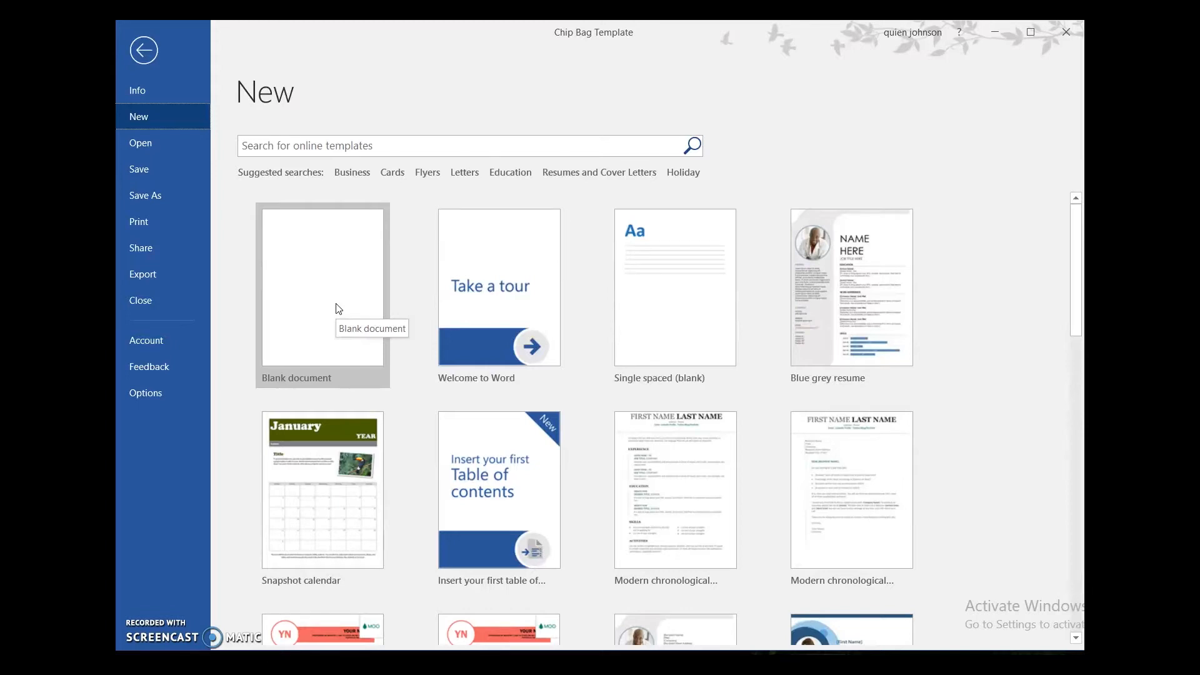
Step: Create a new blank document and set its page orientation to Landscape
{"action": "left_click", "coordinate": [338, 309]}
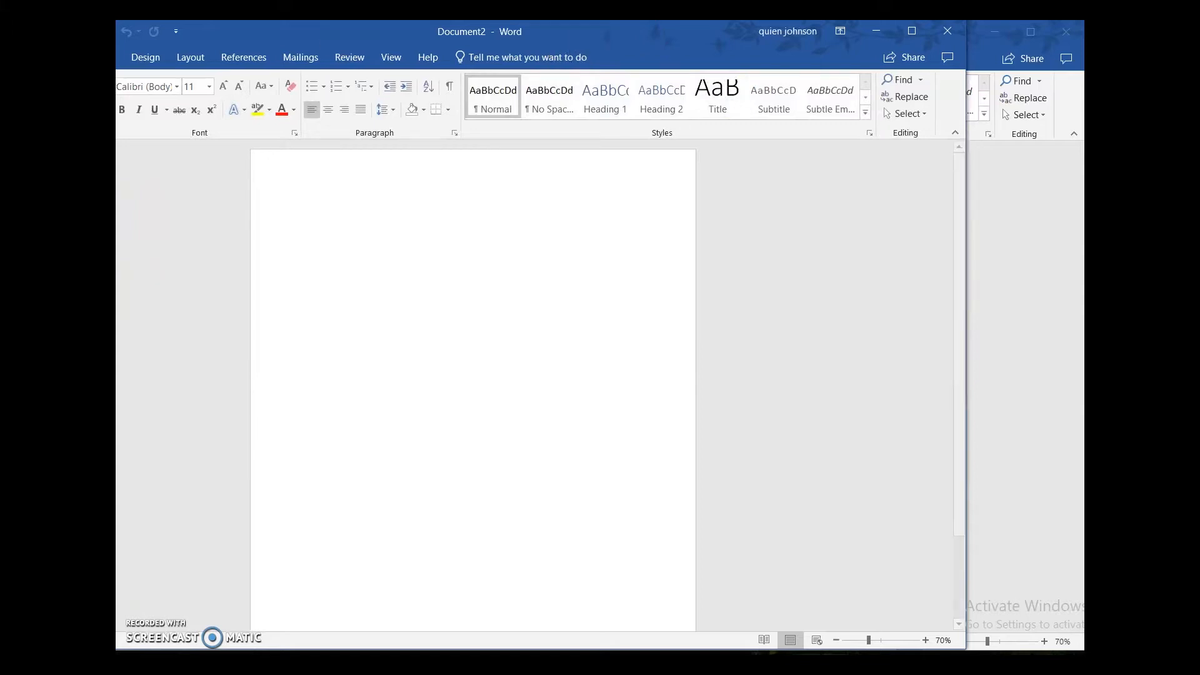
{"action": "left_click_drag", "start_coordinate": [271, 31], "coordinate": [390, 31]}
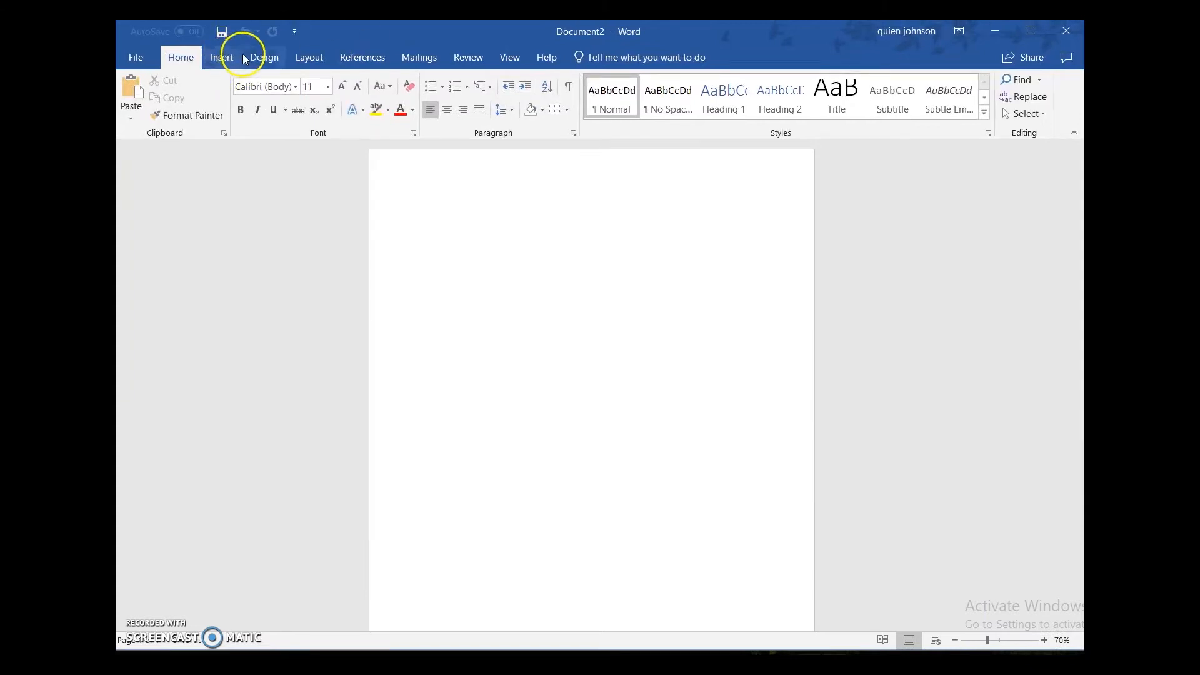
{"action": "left_click", "coordinate": [309, 57]}
{"action": "left_click", "coordinate": [179, 100]}
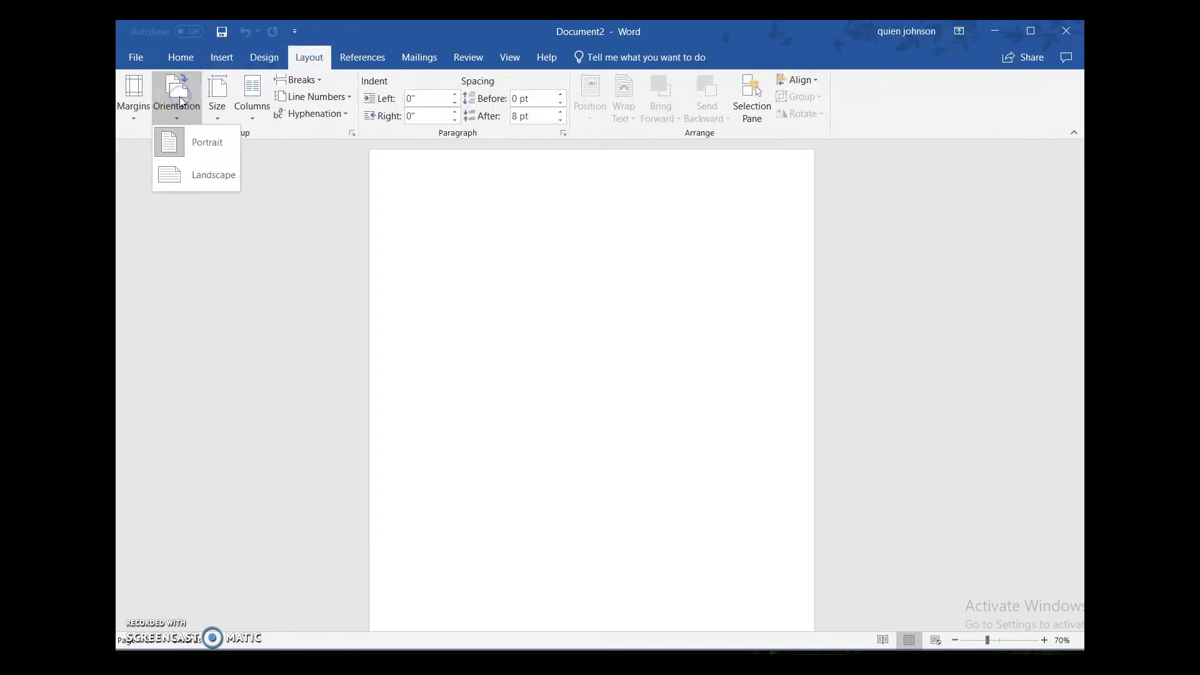
{"action": "left_click", "coordinate": [201, 189]}
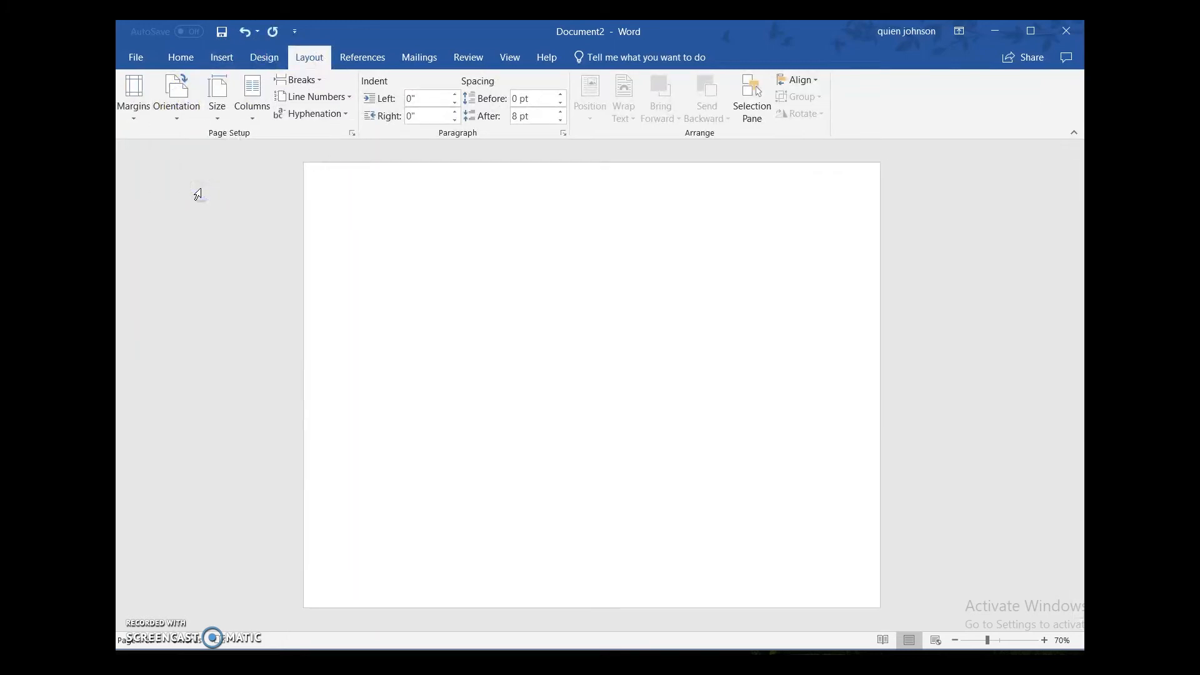
Step: Insert a rectangle near the page's upper-left corner and set its height to 8.5"
{"action": "left_click", "coordinate": [180, 58]}
{"action": "left_click", "coordinate": [220, 57]}
{"action": "left_click", "coordinate": [247, 80]}
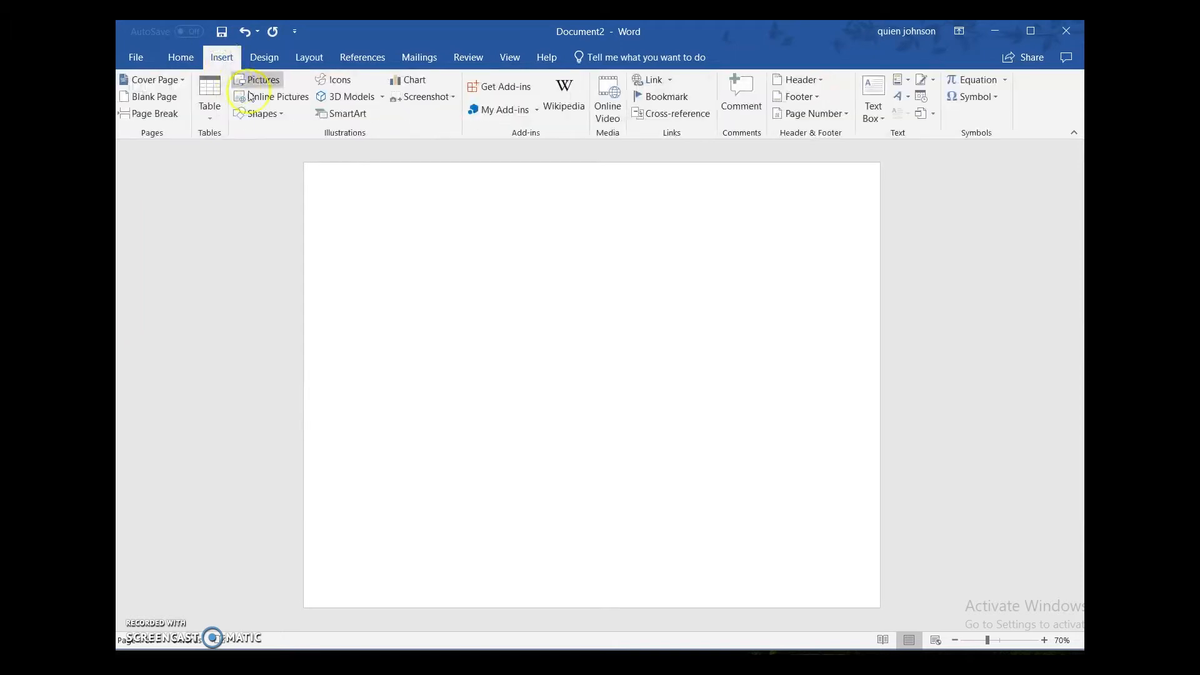
{"action": "left_click", "coordinate": [268, 114]}
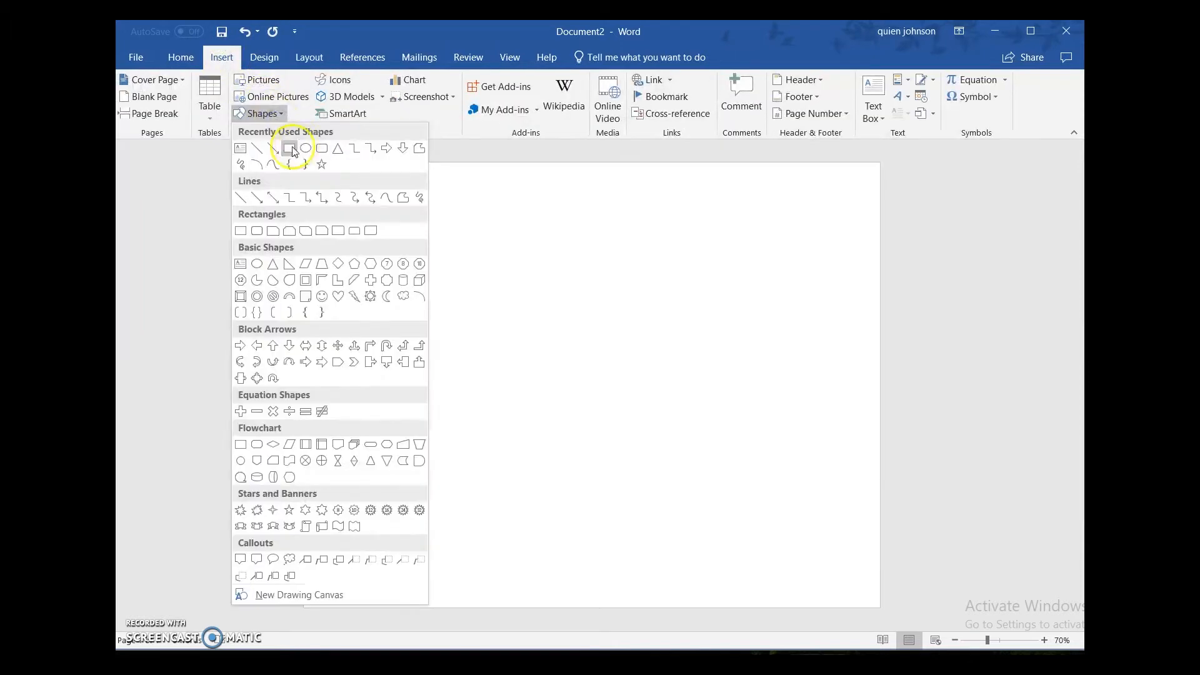
{"action": "left_click", "coordinate": [289, 148]}
{"action": "left_click", "coordinate": [333, 201]}
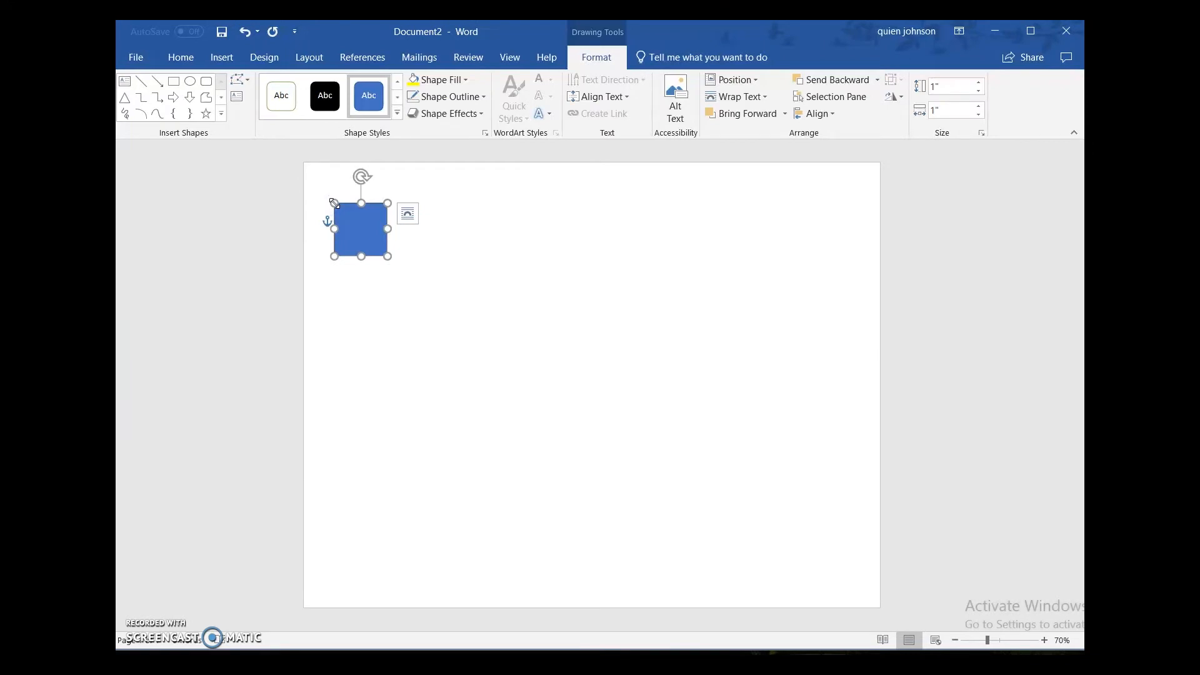
{"action": "left_click", "coordinate": [951, 87]}
{"action": "key", "text": "Return"}
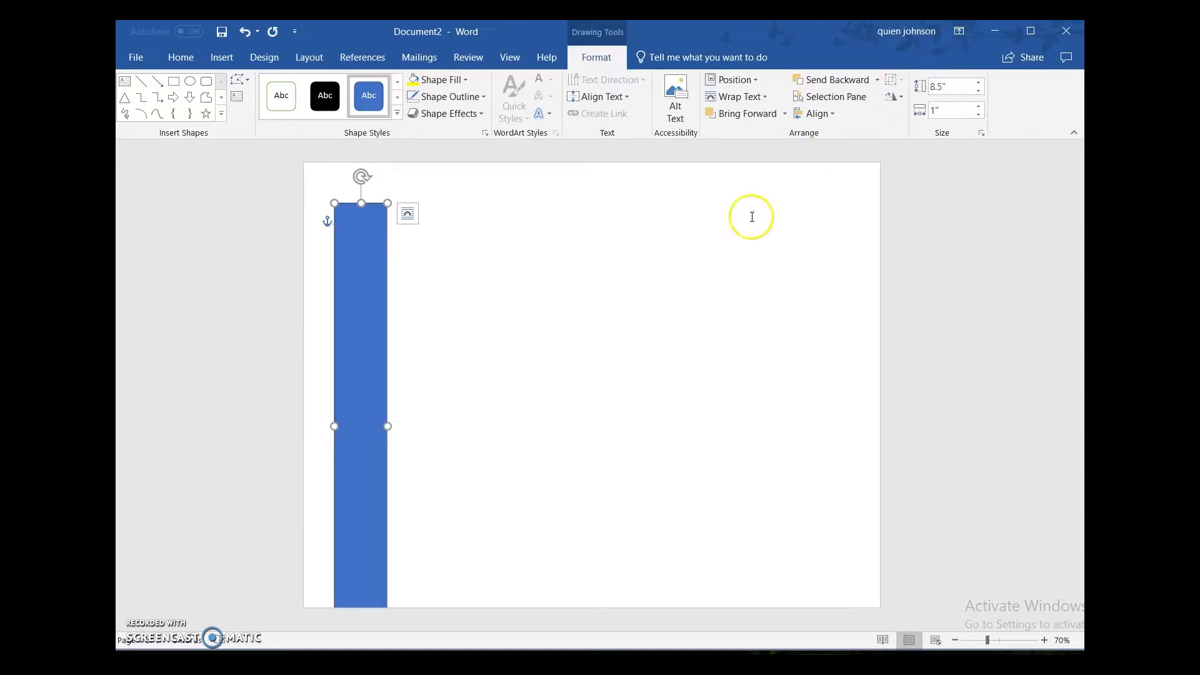
Step: Move the rectangle to the page's upper-left corner and set its width to 2.75"
{"action": "left_click_drag", "start_coordinate": [370, 290], "coordinate": [344, 250]}
{"action": "left_click", "coordinate": [959, 108]}
{"action": "type", "text": "2.75"}
{"action": "key", "text": "Return"}
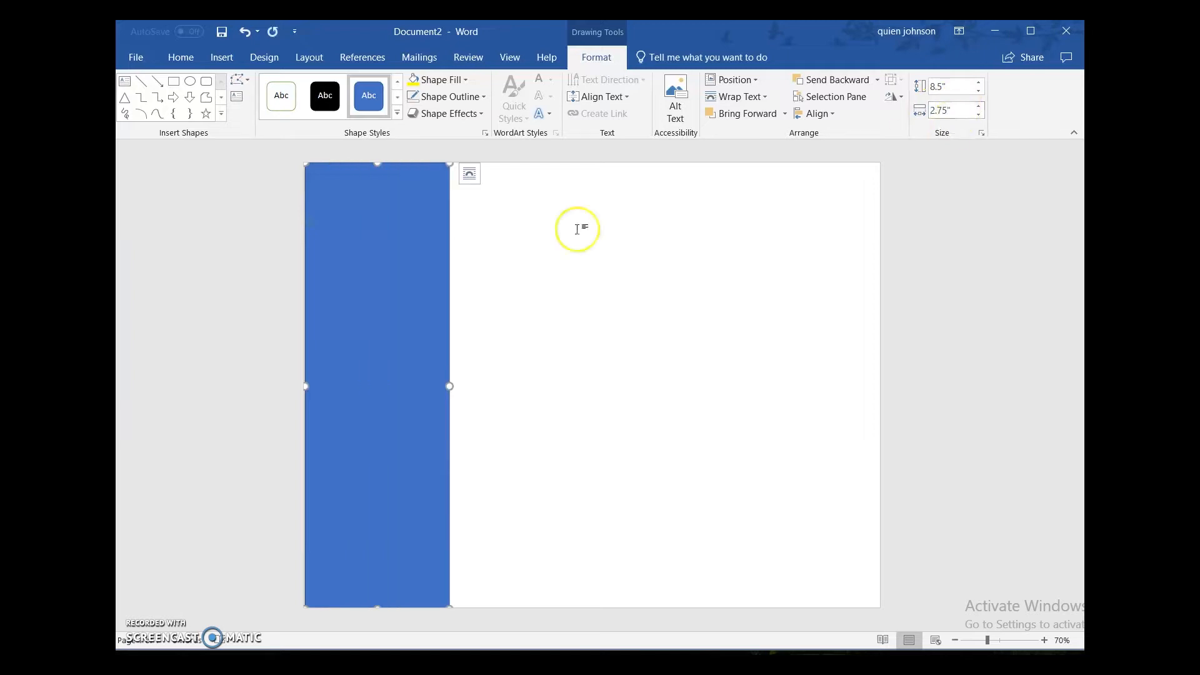
Step: Copy the left rectangle and place the pasted copy flush against the page's right edge
{"action": "right_click", "coordinate": [397, 315]}
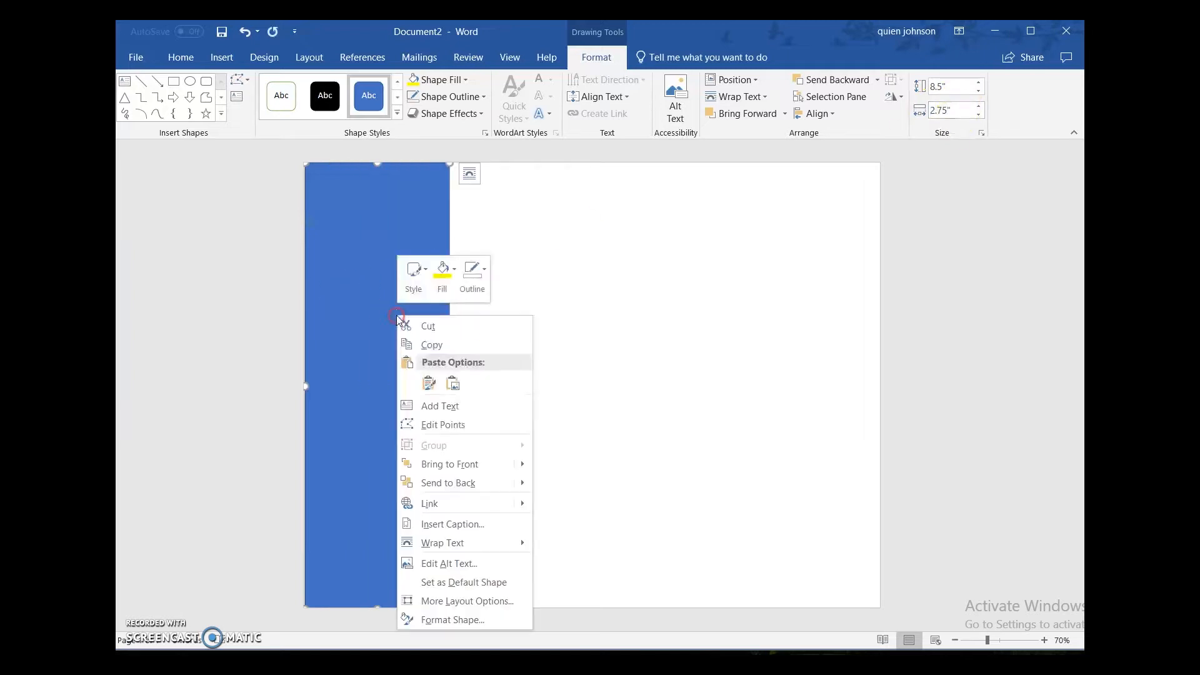
{"action": "left_click", "coordinate": [440, 343]}
{"action": "right_click", "coordinate": [781, 250]}
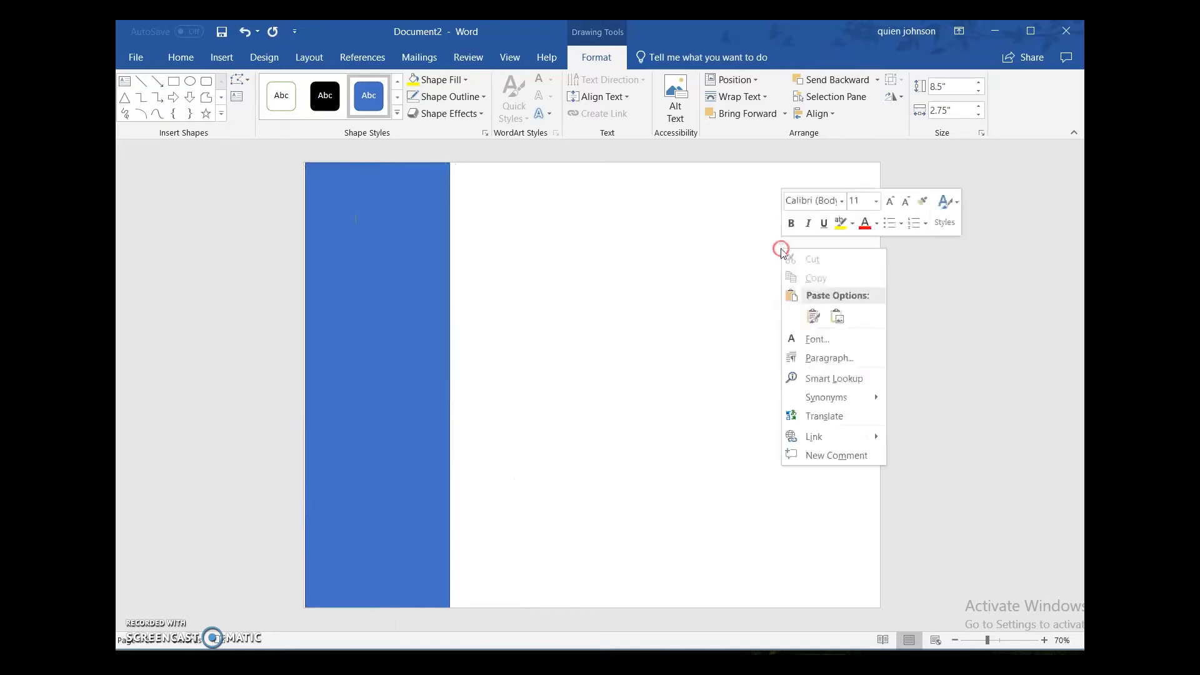
{"action": "left_click", "coordinate": [813, 317]}
{"action": "left_click_drag", "start_coordinate": [501, 348], "coordinate": [880, 295]}
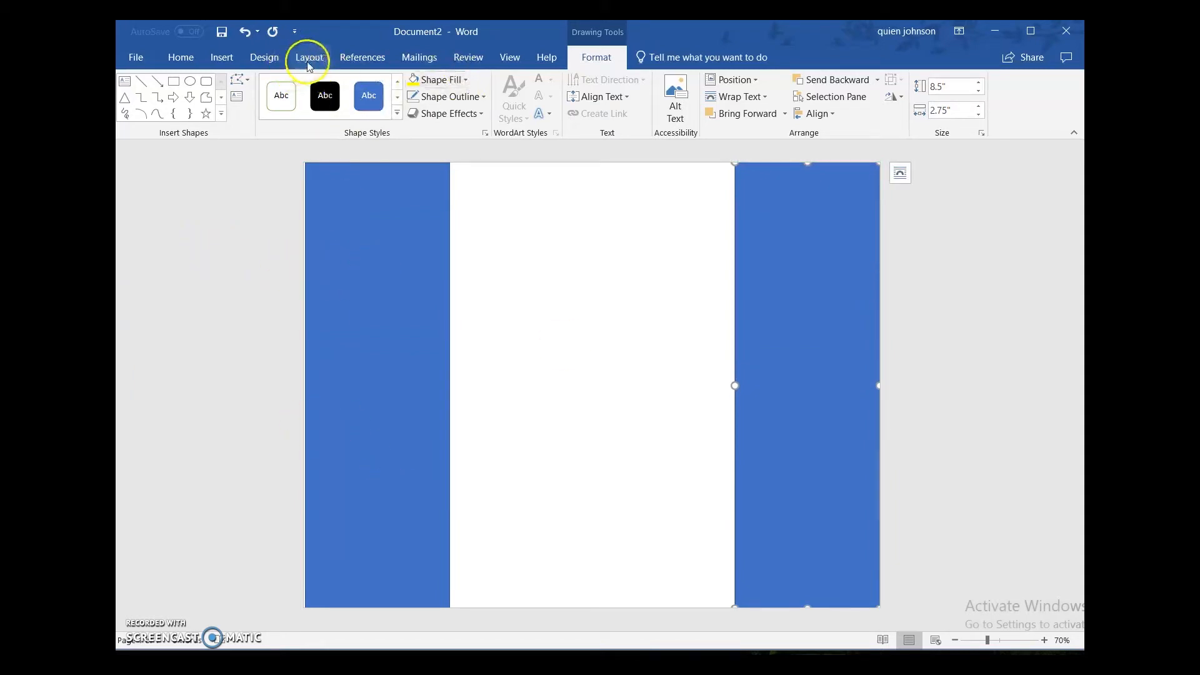
Step: Insert a third rectangle in the blank area between the side panels and set its height to 8.5"
{"action": "left_click", "coordinate": [222, 58]}
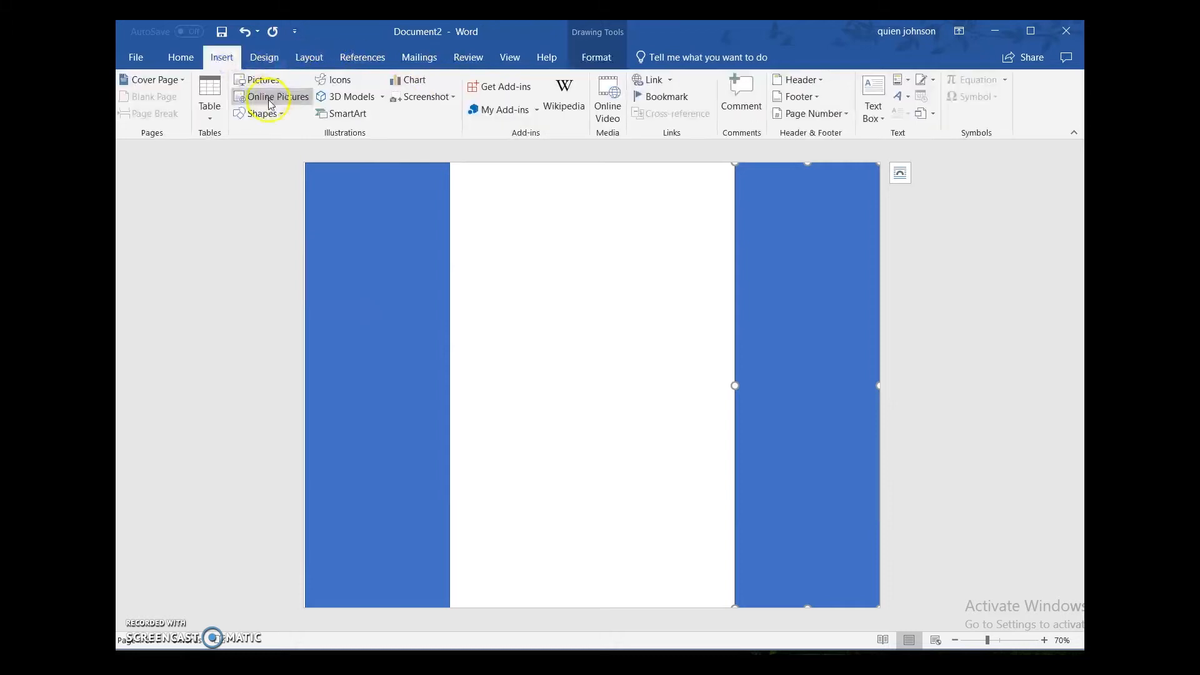
{"action": "left_click", "coordinate": [259, 114]}
{"action": "left_click", "coordinate": [291, 153]}
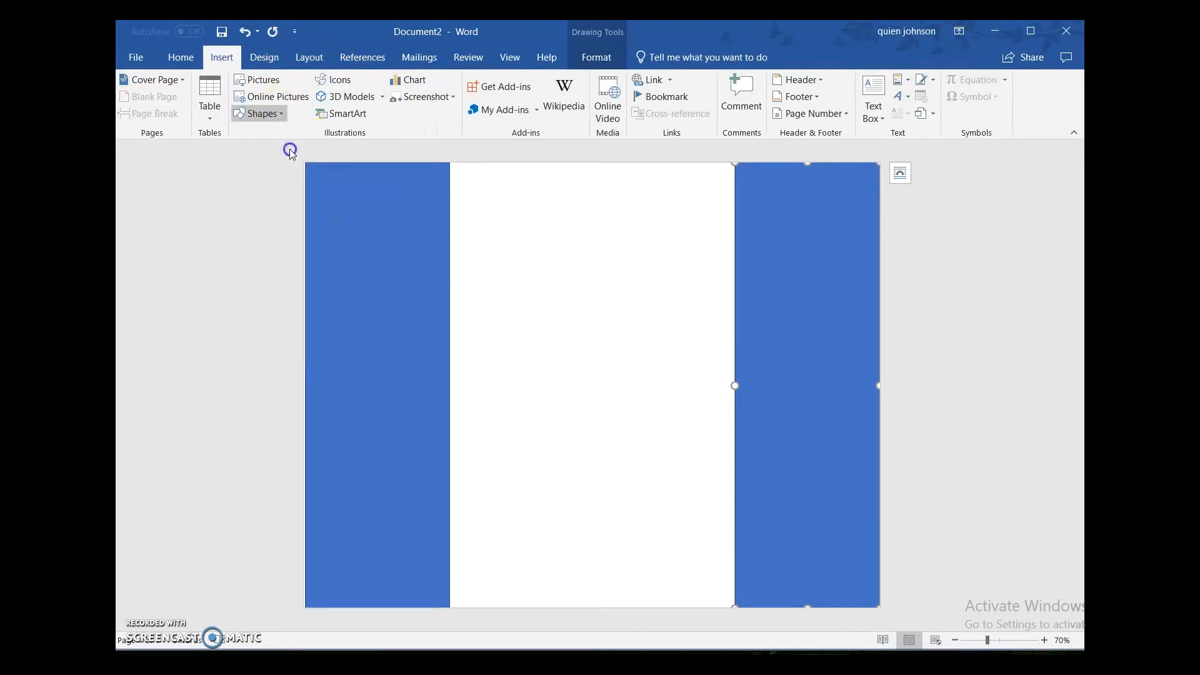
{"action": "left_click", "coordinate": [483, 192]}
{"action": "left_click", "coordinate": [951, 87]}
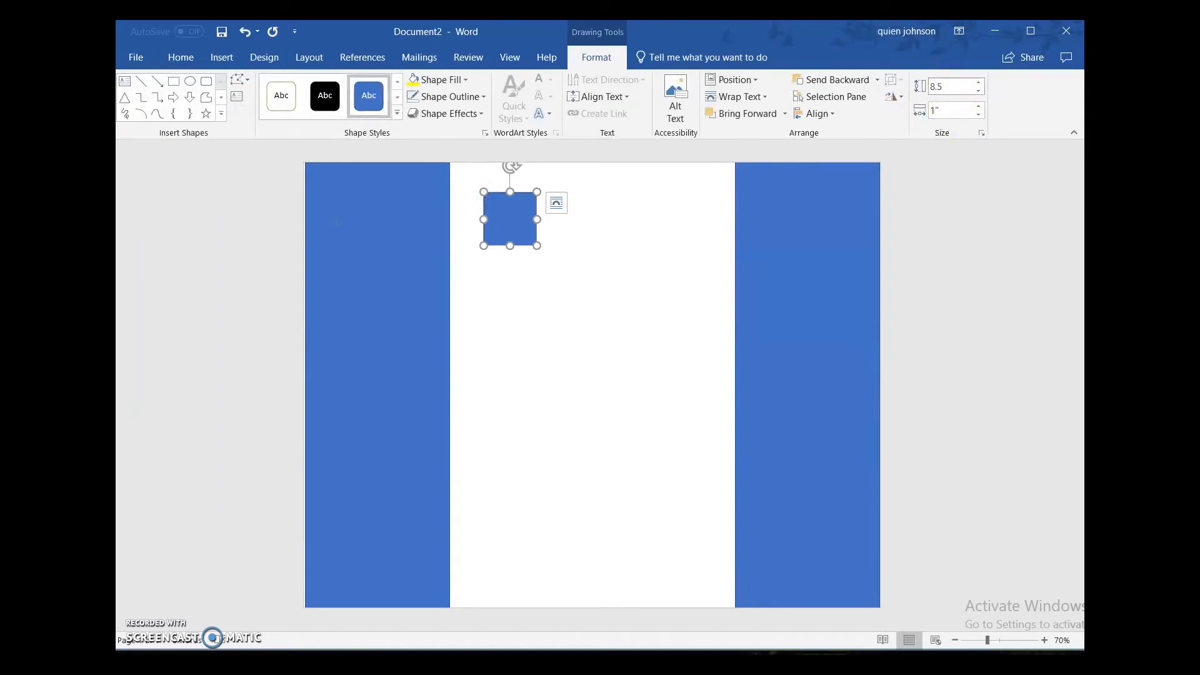
{"action": "type", "text": "8.5"}
{"action": "key", "text": "Return"}
Step: Set the middle rectangle's width to 5.5" and center it on the page between the two side panels
{"action": "left_click", "coordinate": [959, 112]}
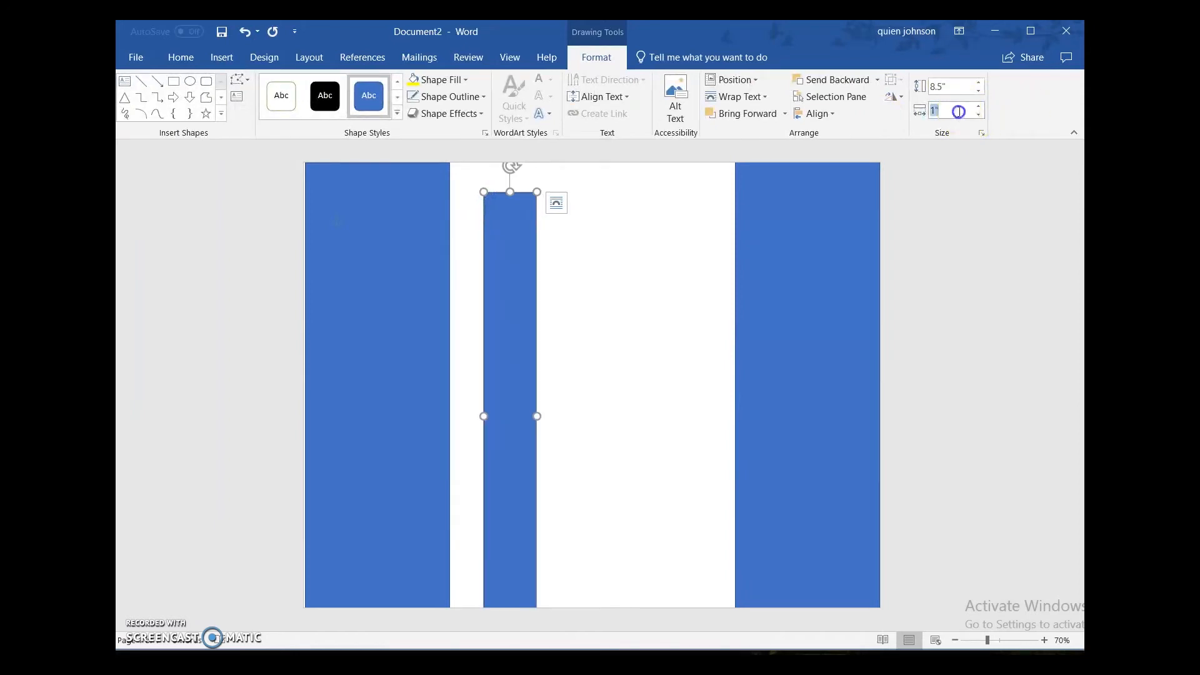
{"action": "type", "text": "5.5"}
{"action": "key", "text": "Return"}
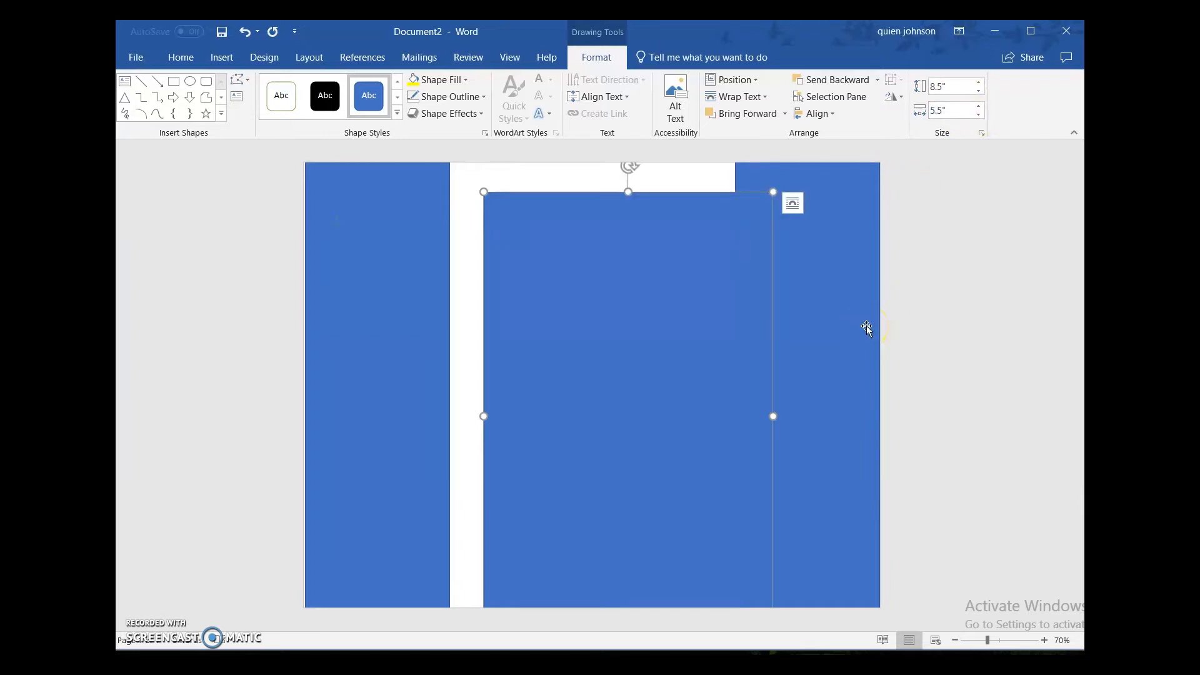
{"action": "left_click_drag", "start_coordinate": [684, 378], "coordinate": [633, 347]}
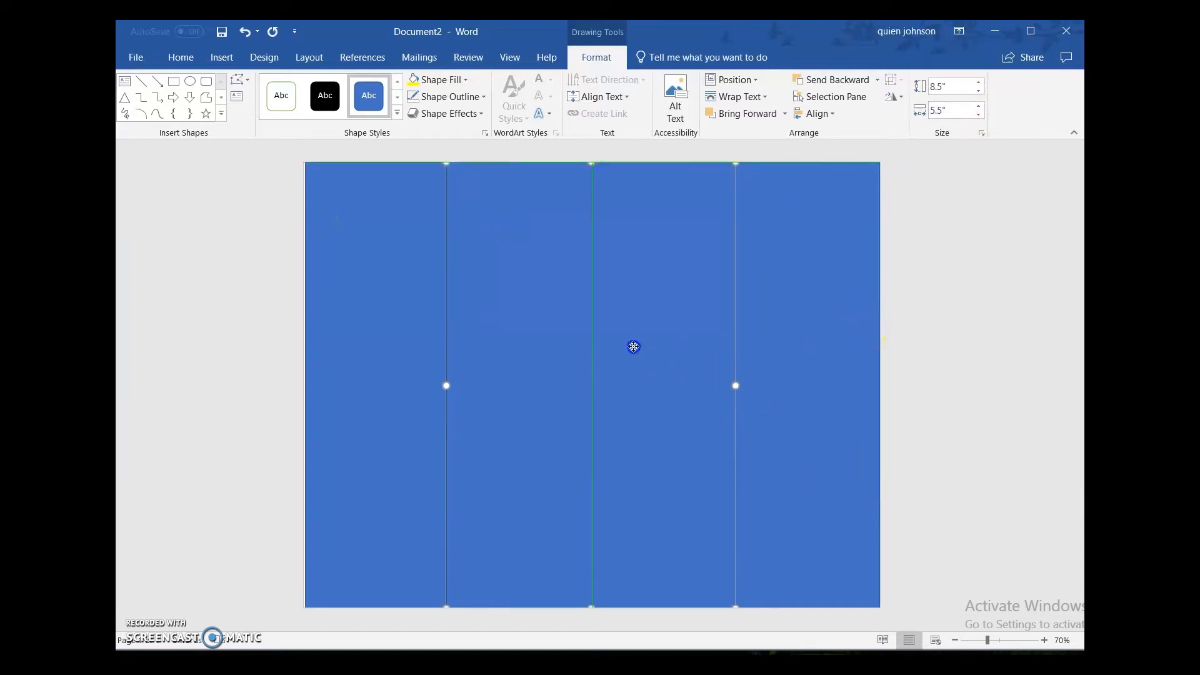
{"action": "left_click", "coordinate": [978, 324]}
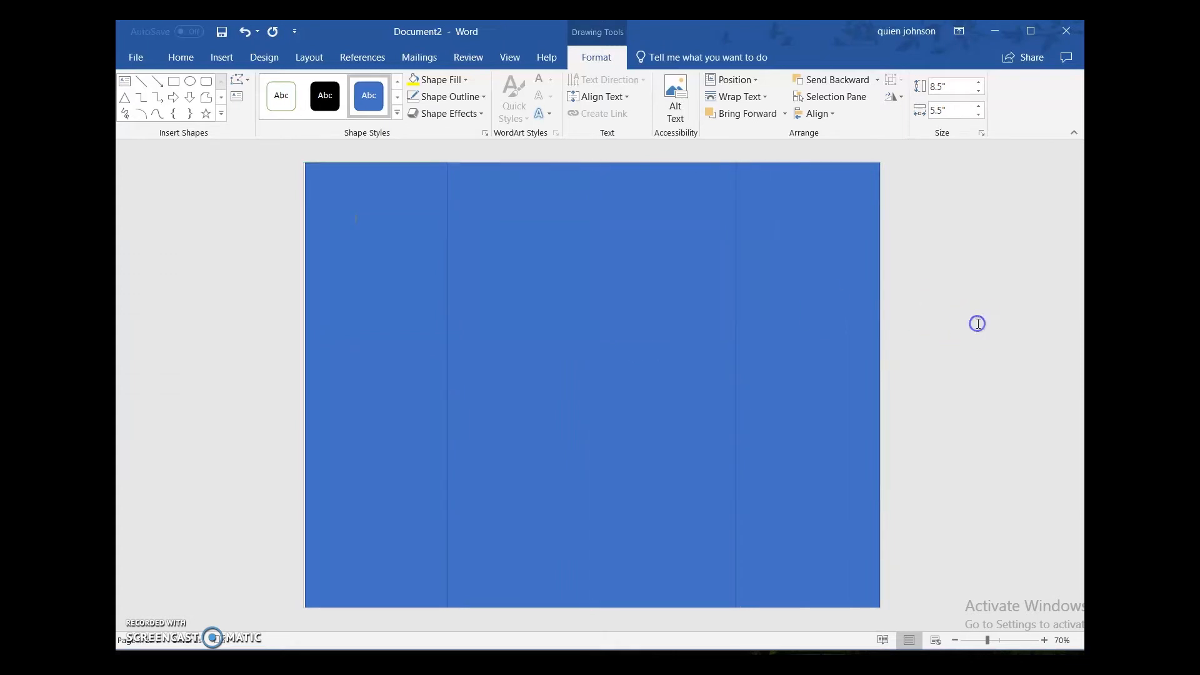
Step: Undo the last move of the left panel
{"action": "left_click", "coordinate": [391, 308]}
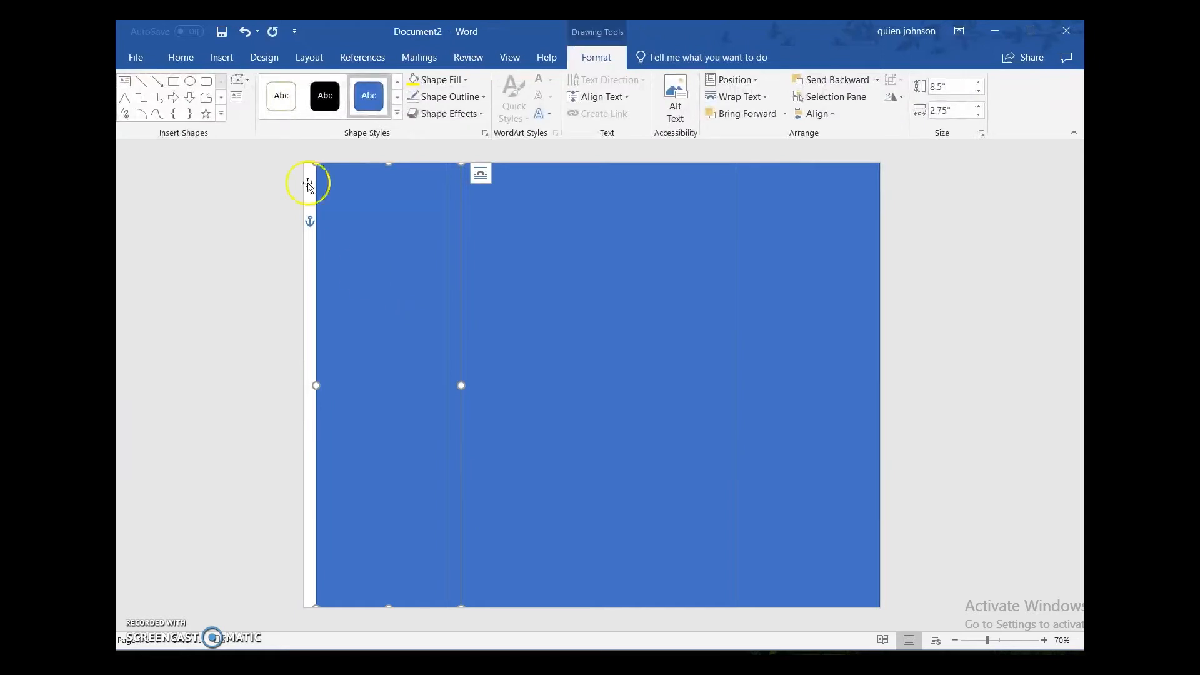
{"action": "left_click", "coordinate": [244, 33]}
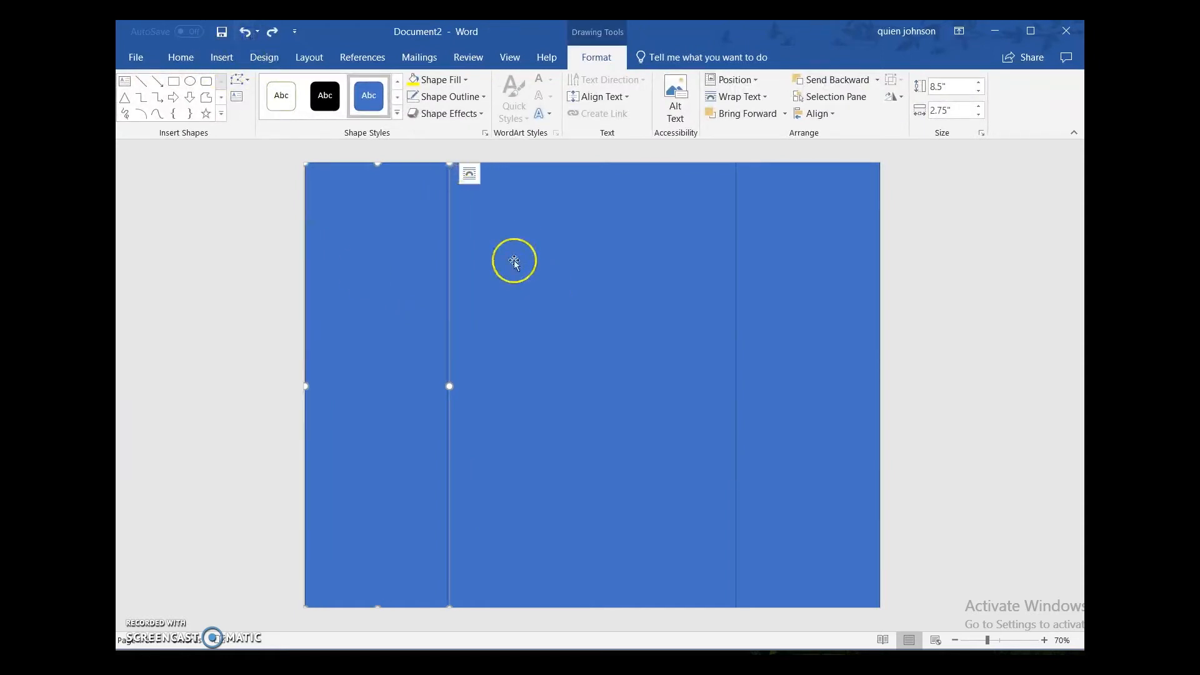
{"action": "left_click", "coordinate": [481, 182]}
{"action": "left_click", "coordinate": [388, 201]}
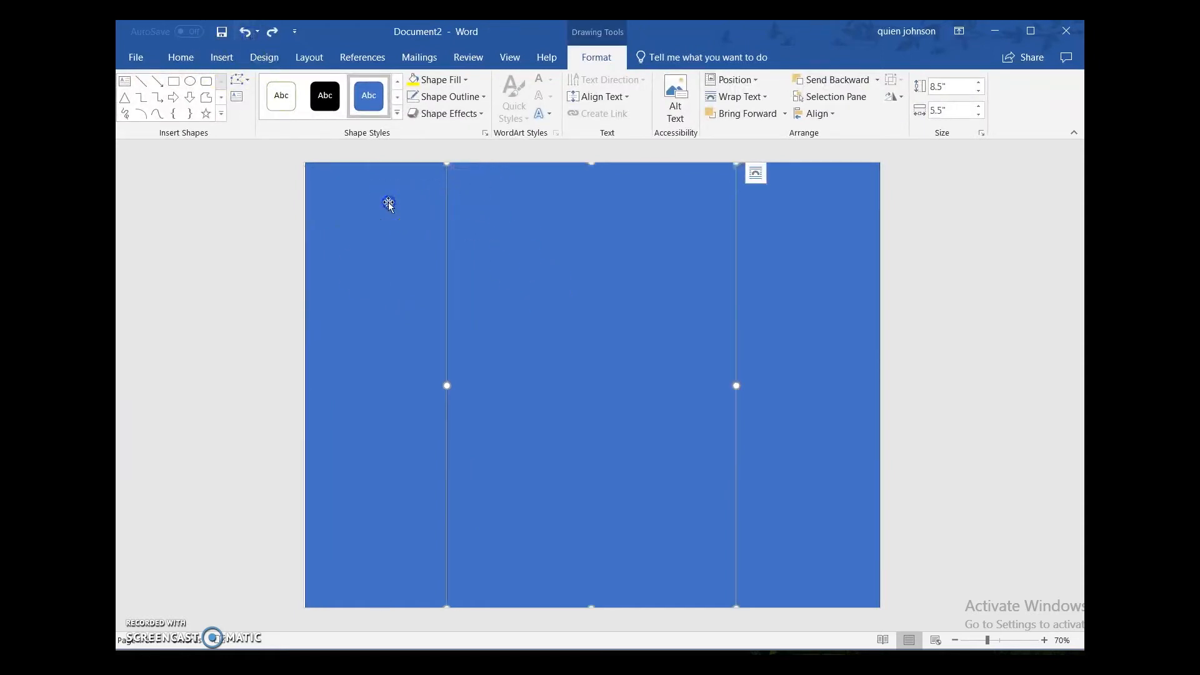
Step: Check the left panel's layout options to see which text wrapping setting it uses
{"action": "left_click", "coordinate": [471, 172]}
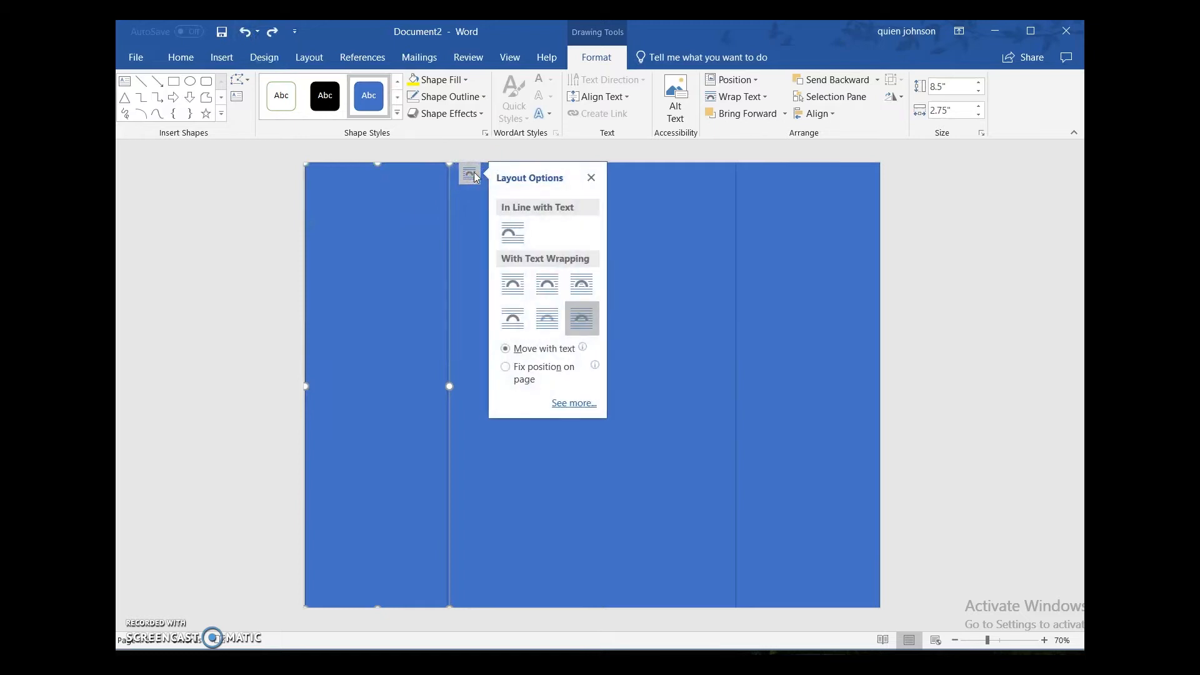
{"action": "left_click", "coordinate": [245, 228]}
{"action": "left_click", "coordinate": [367, 295]}
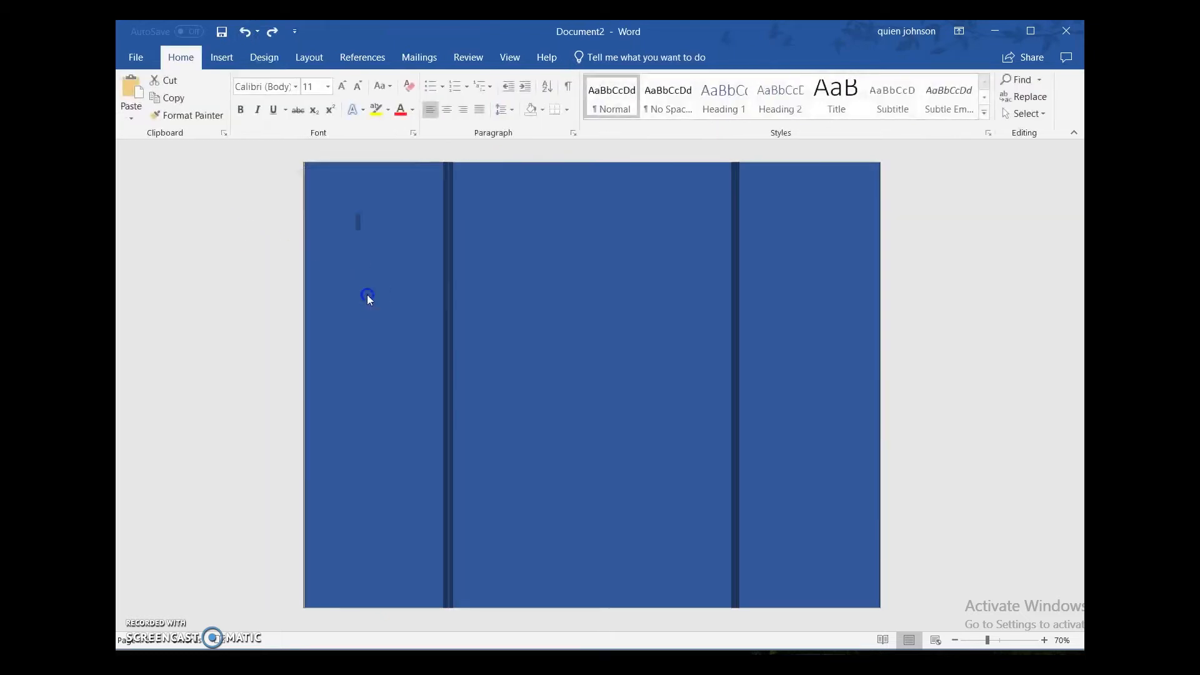
{"action": "left_click", "coordinate": [475, 178]}
{"action": "left_click", "coordinate": [477, 177]}
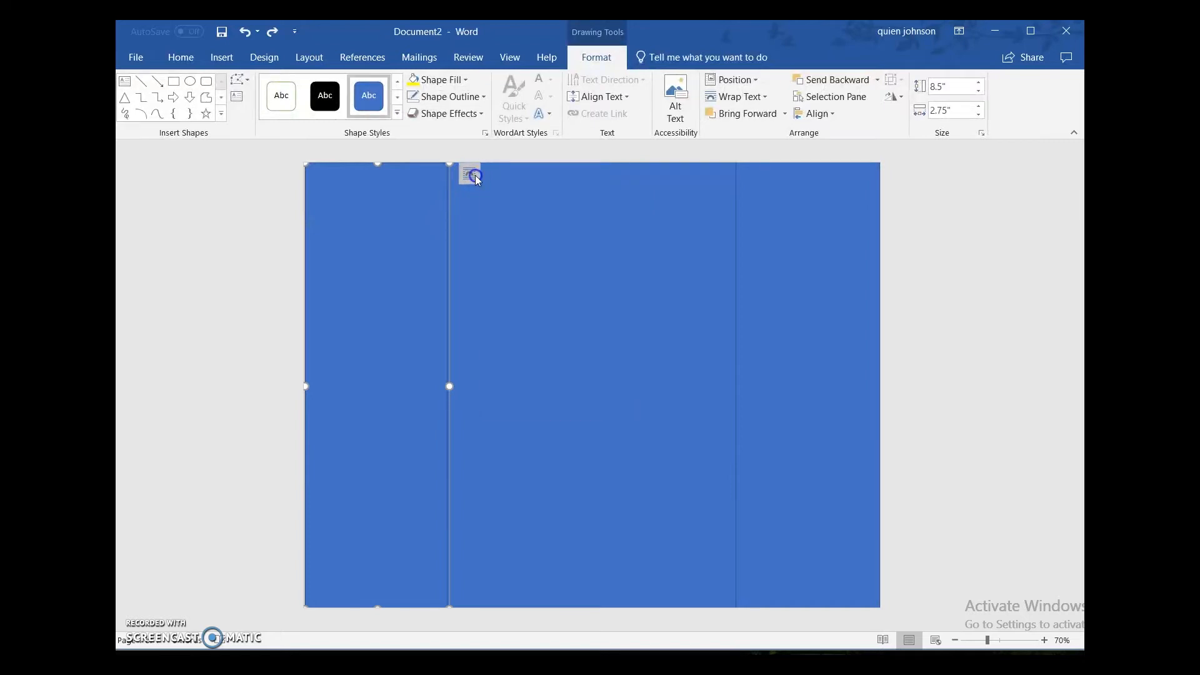
{"action": "left_click", "coordinate": [476, 176]}
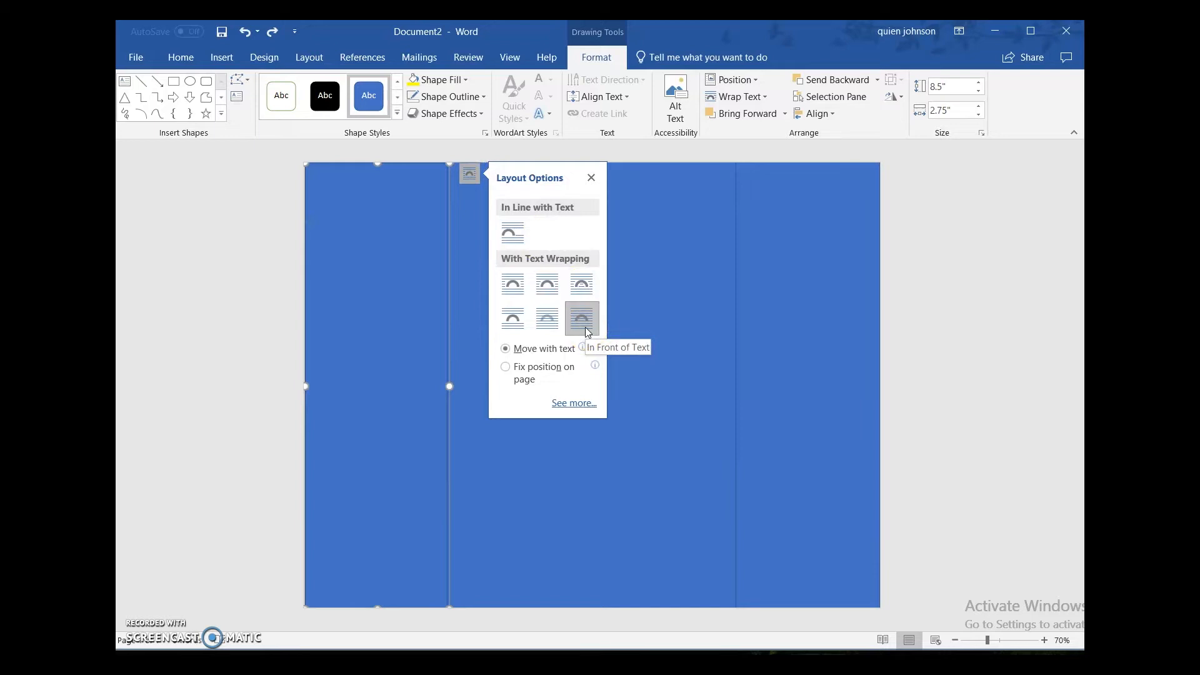
{"action": "left_click", "coordinate": [269, 252]}
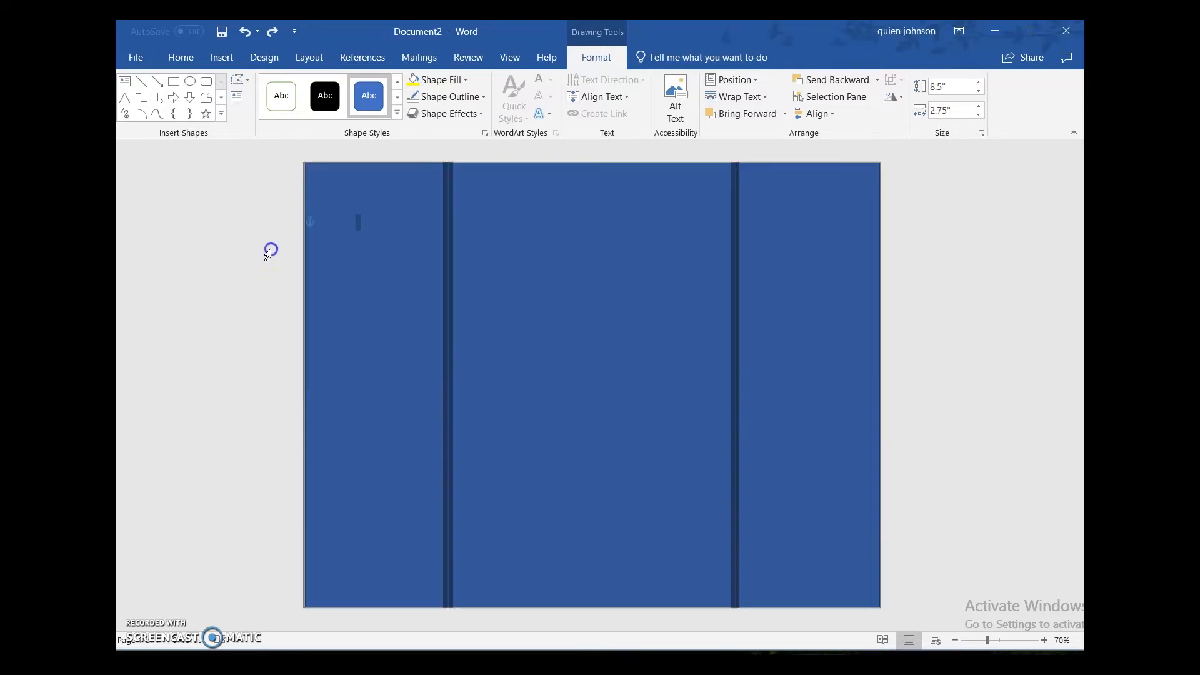
{"action": "left_click", "coordinate": [284, 301]}
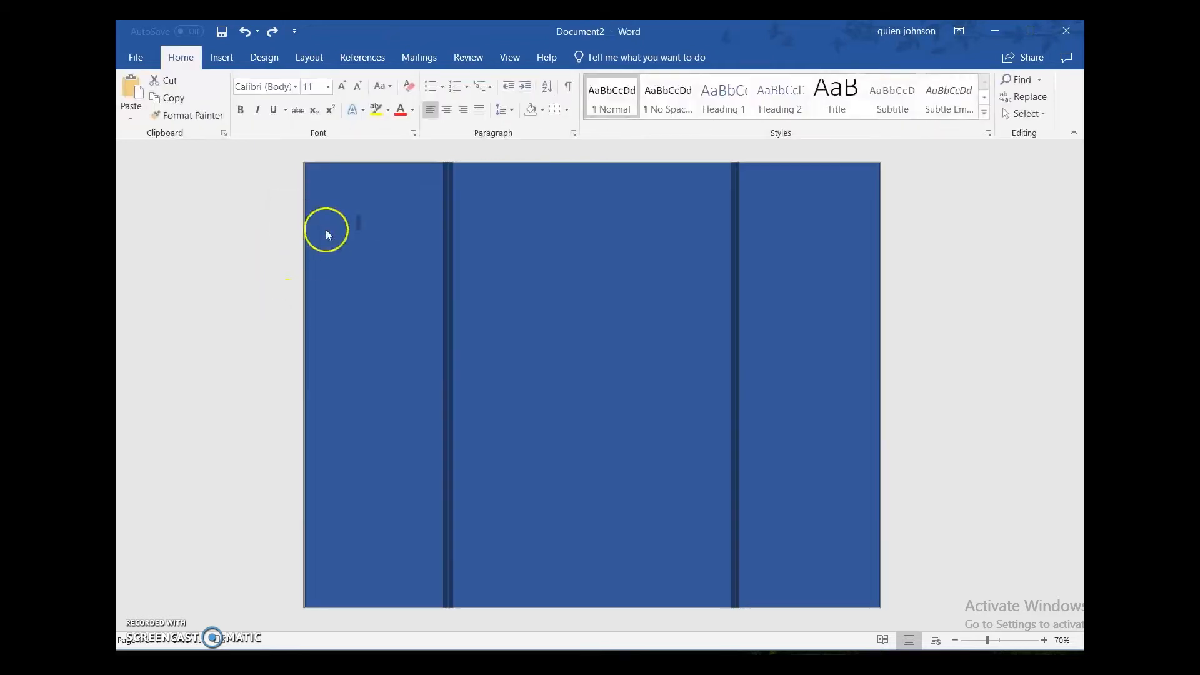
{"action": "left_click", "coordinate": [265, 274]}
Step: Select the left and middle panels together and try to add the right panel to the selection
{"action": "left_click", "coordinate": [383, 223]}
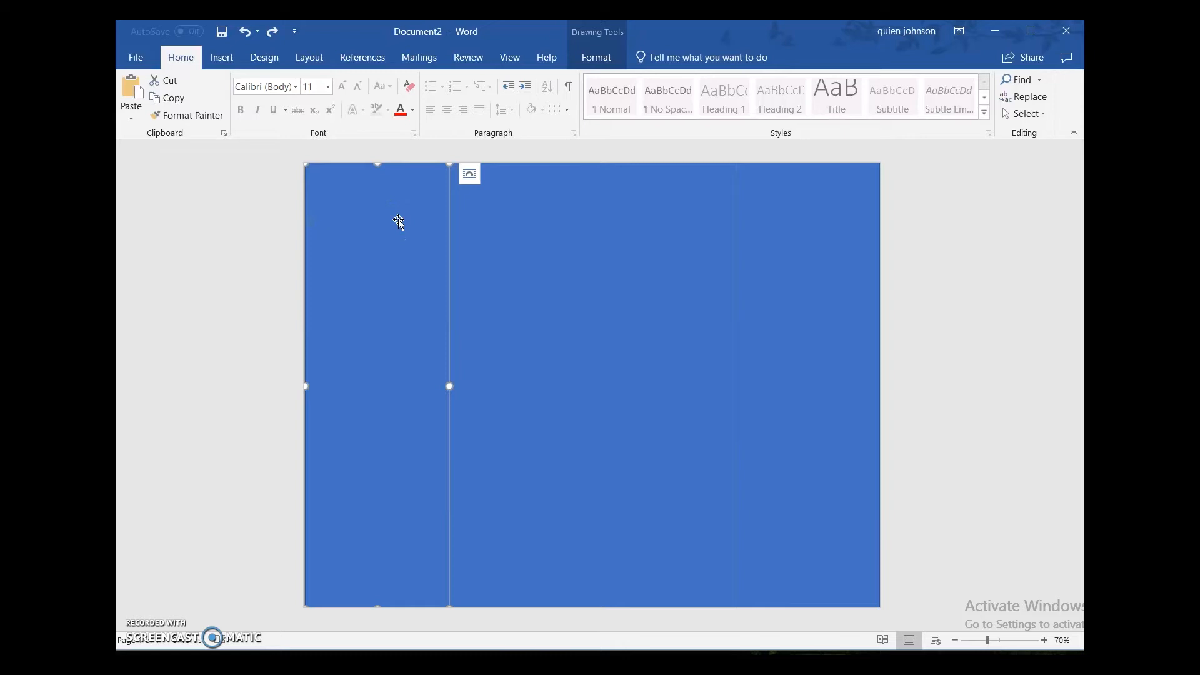
{"action": "left_click", "coordinate": [552, 212], "text": "shift"}
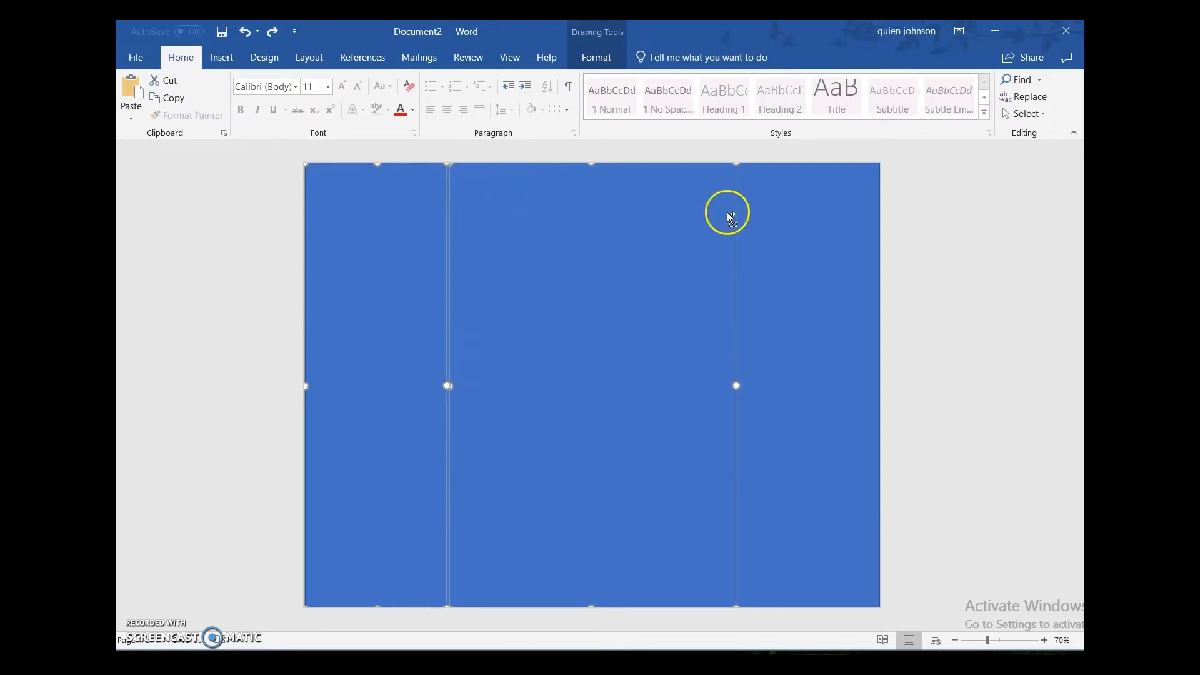
{"action": "left_click", "coordinate": [767, 231], "text": "shift"}
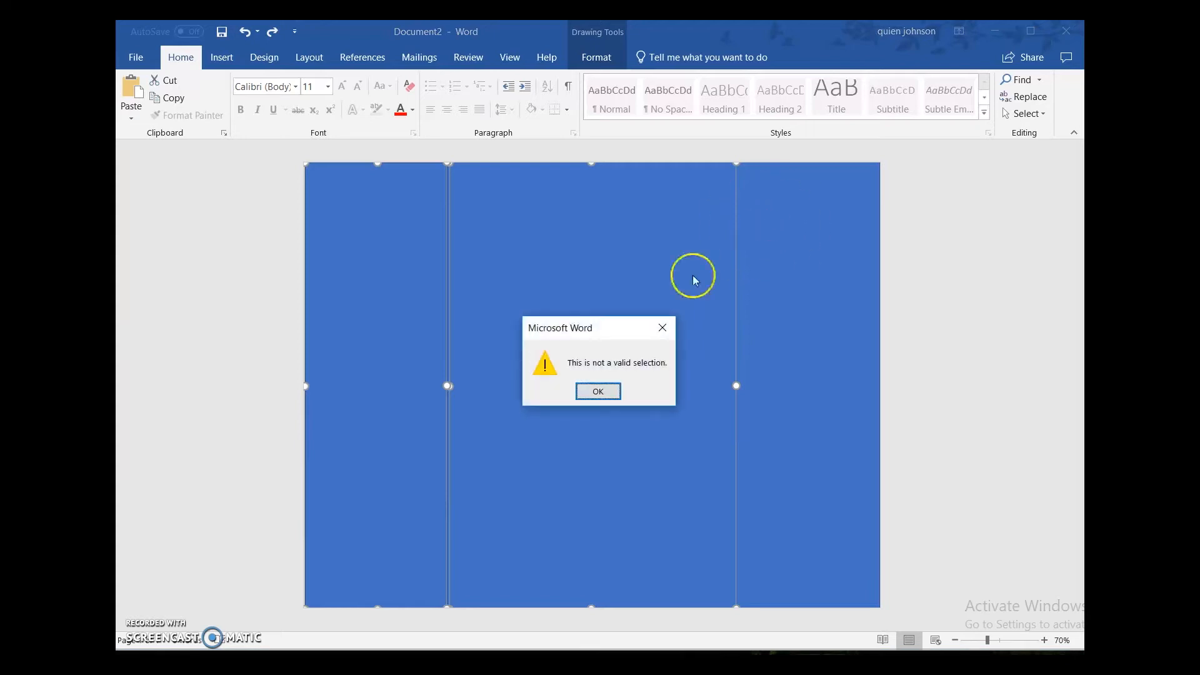
{"action": "left_click", "coordinate": [602, 389]}
{"action": "left_click", "coordinate": [785, 327], "text": "shift"}
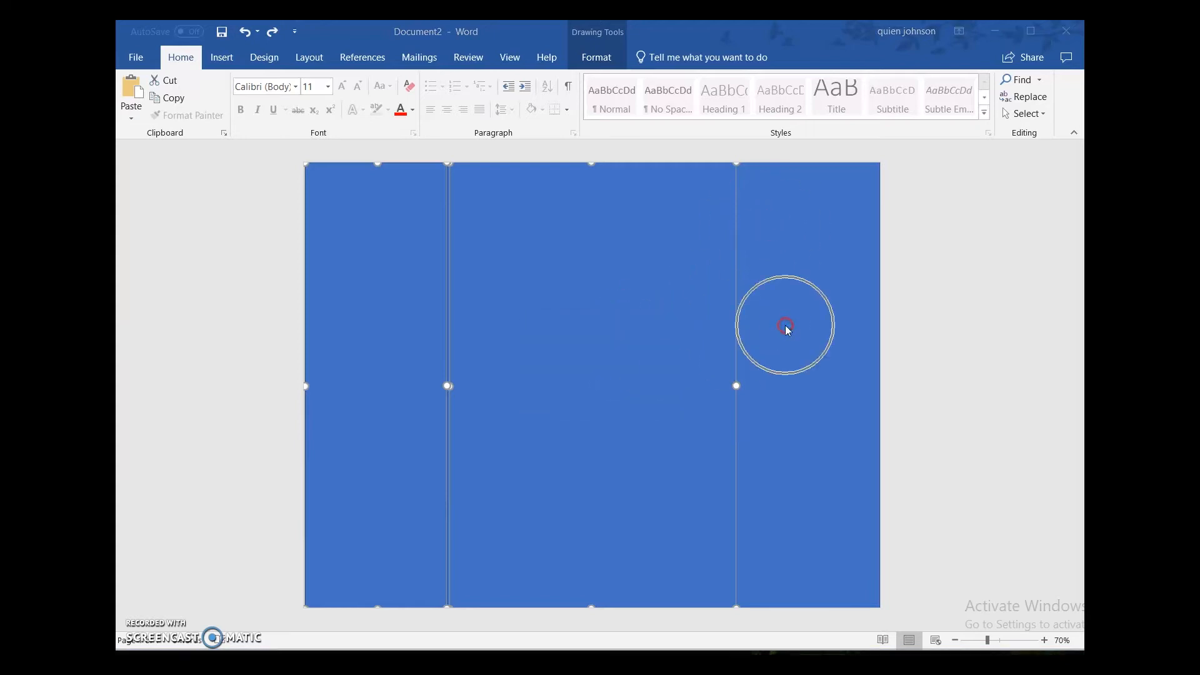
{"action": "left_click", "coordinate": [597, 394]}
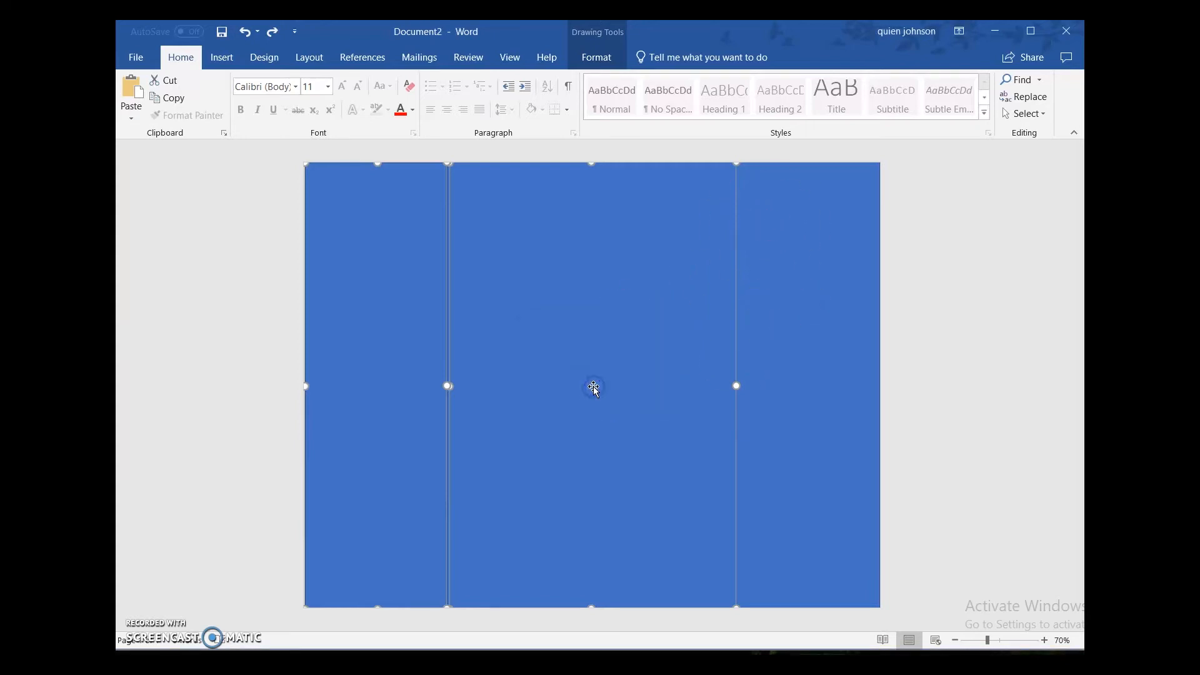
Step: Set the shape fill of the left, middle and right panels to No Fill and clear the selection
{"action": "left_click", "coordinate": [596, 59]}
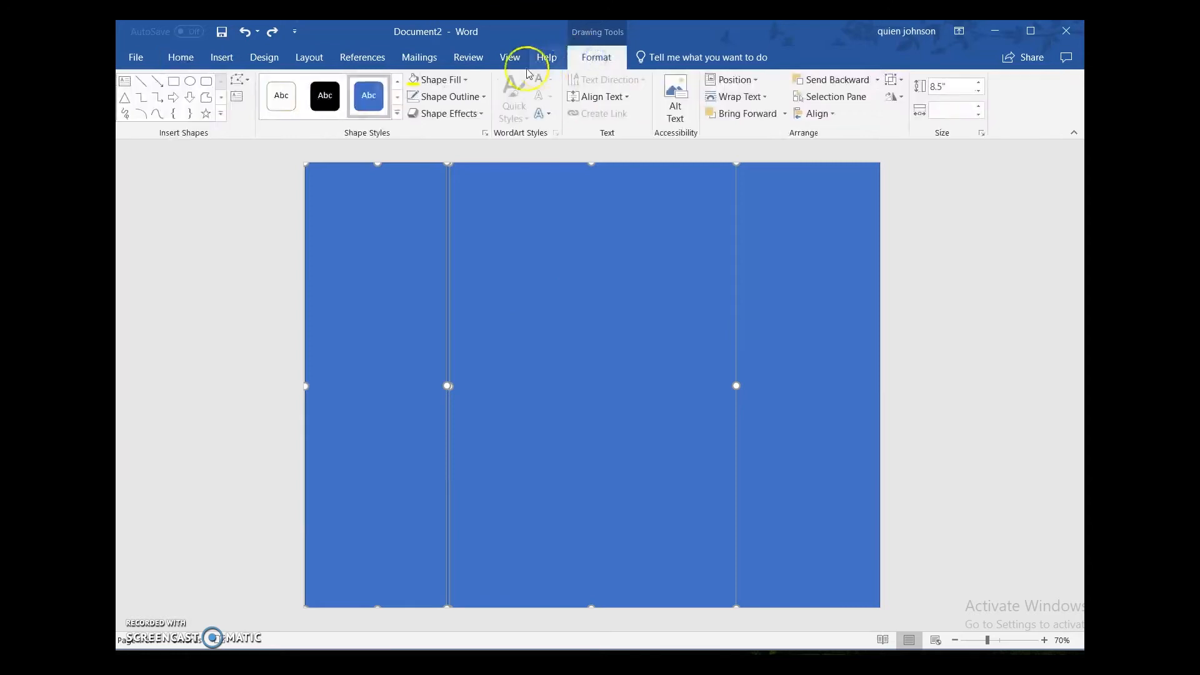
{"action": "left_click", "coordinate": [454, 84]}
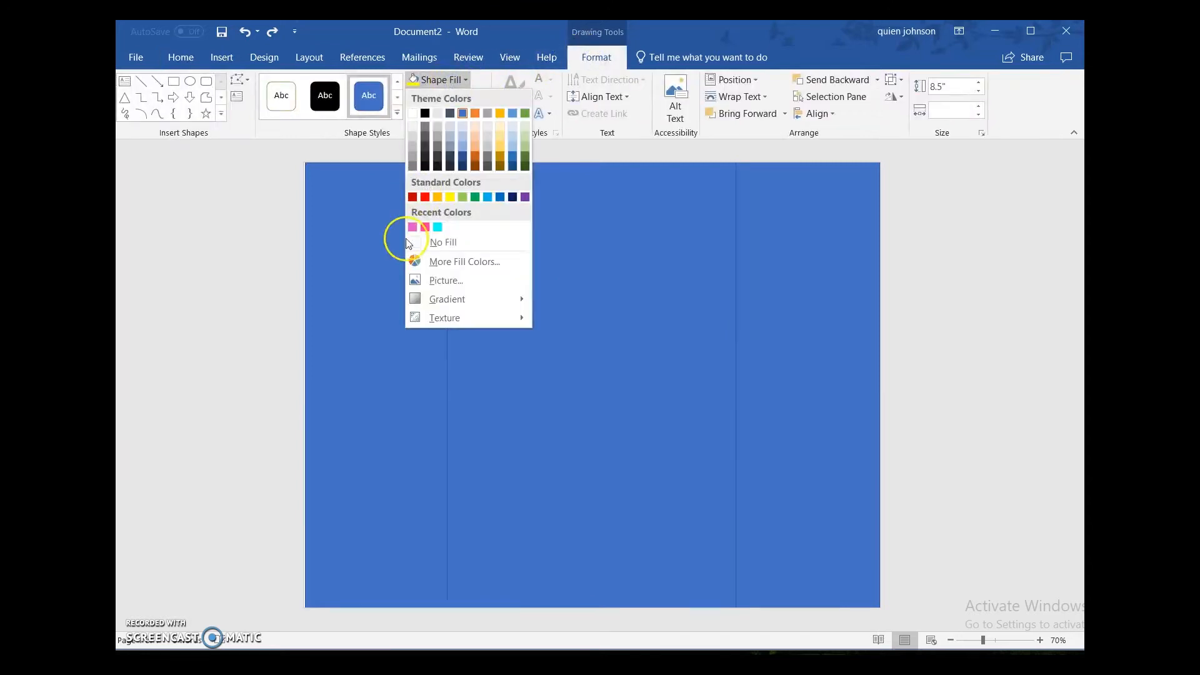
{"action": "left_click", "coordinate": [413, 242]}
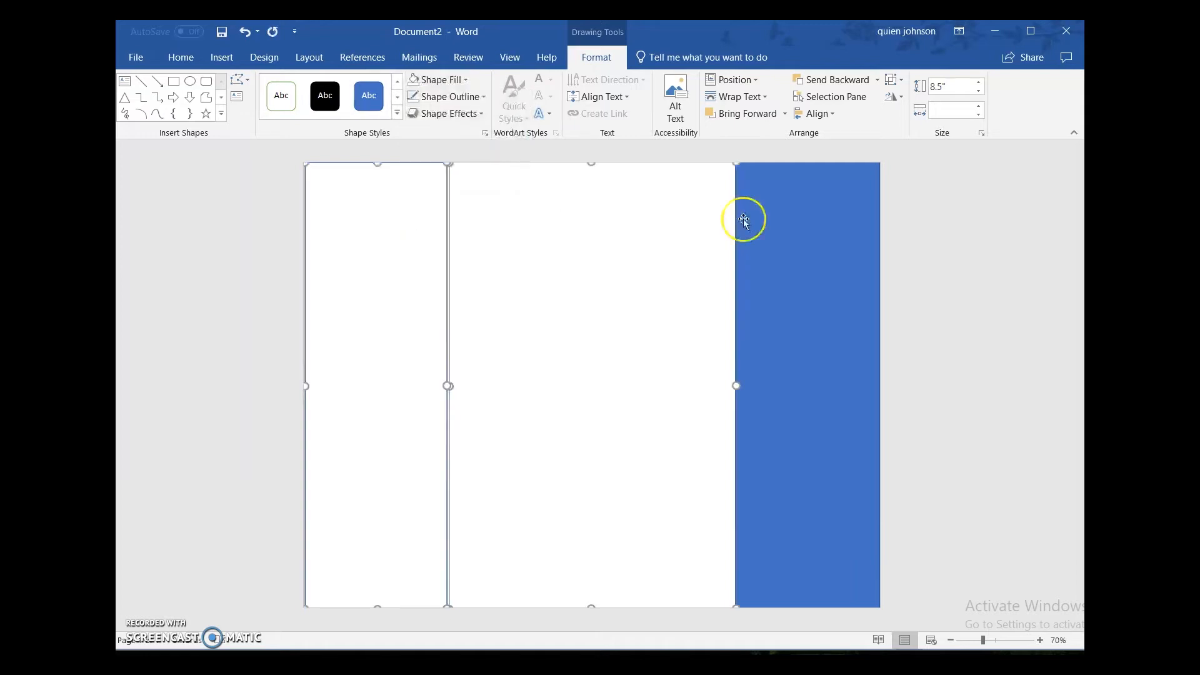
{"action": "left_click", "coordinate": [838, 251]}
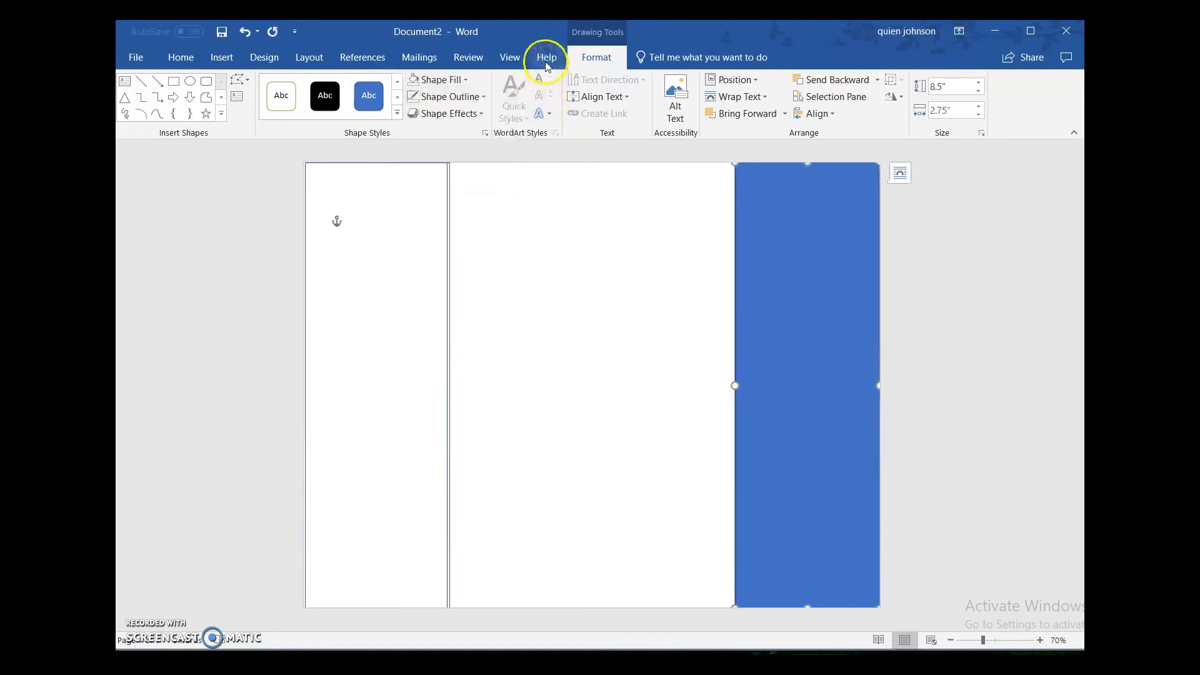
{"action": "left_click", "coordinate": [441, 80]}
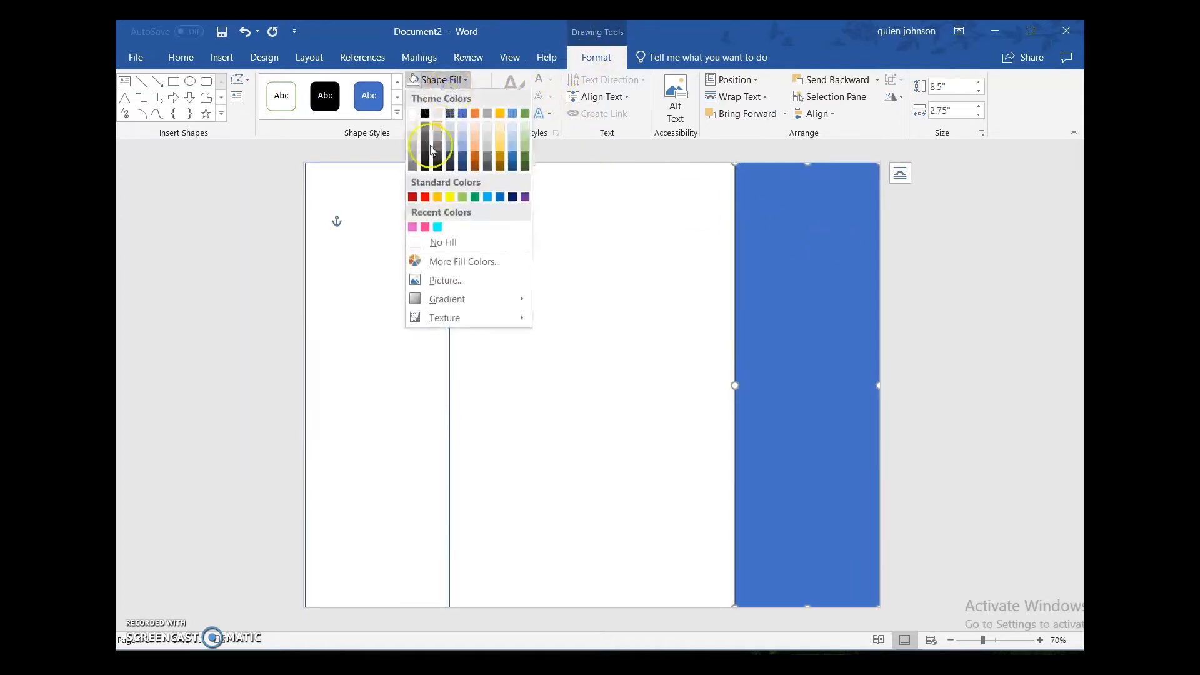
{"action": "left_click", "coordinate": [414, 242]}
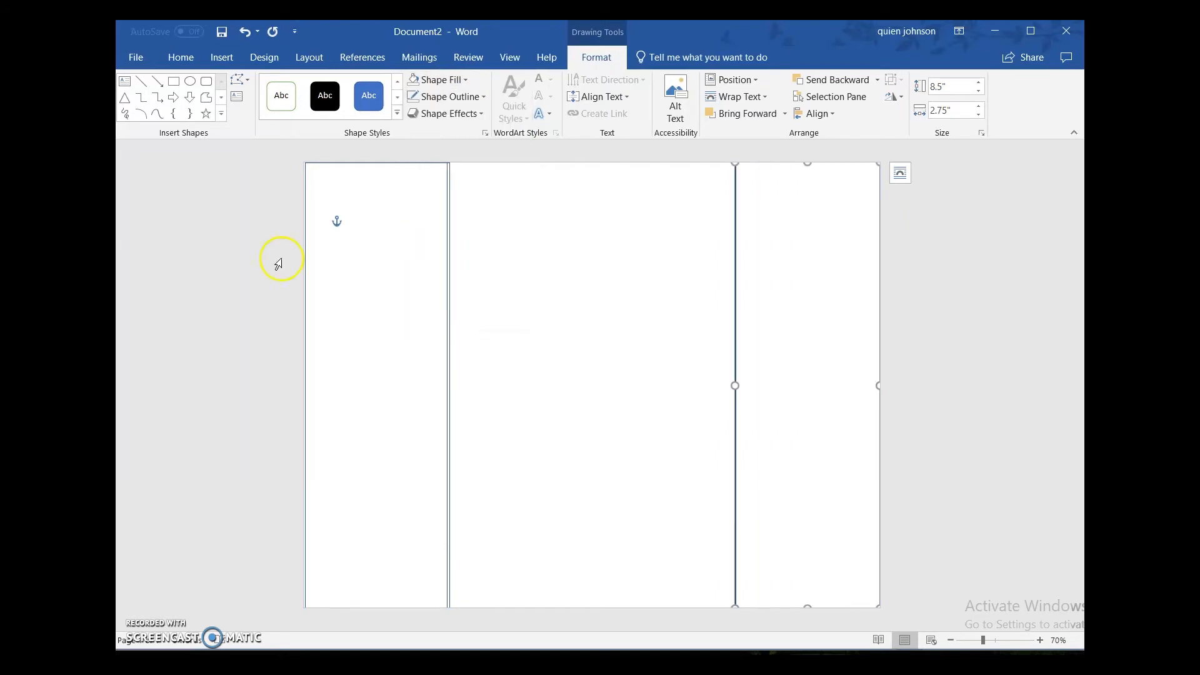
{"action": "left_click_drag", "start_coordinate": [257, 259], "coordinate": [459, 305]}
{"action": "left_click", "coordinate": [544, 340]}
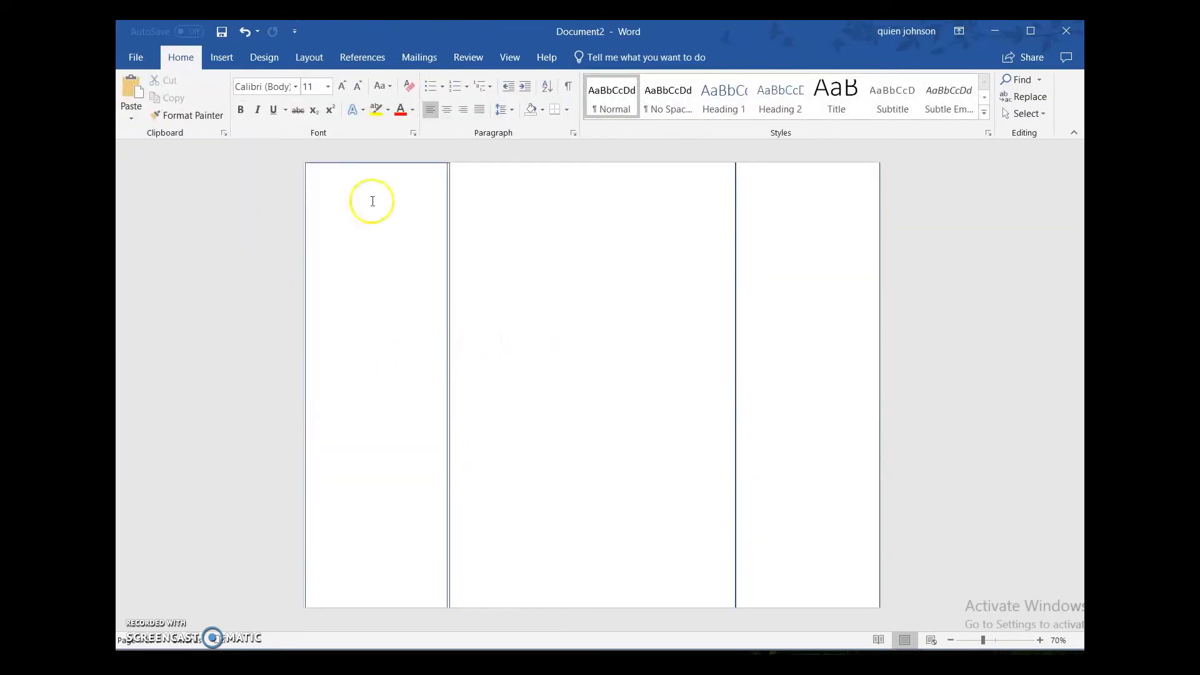
Step: Nudge the left panel slightly to the left until its inner edge lines up with the middle panel's edge
{"action": "left_click", "coordinate": [326, 171]}
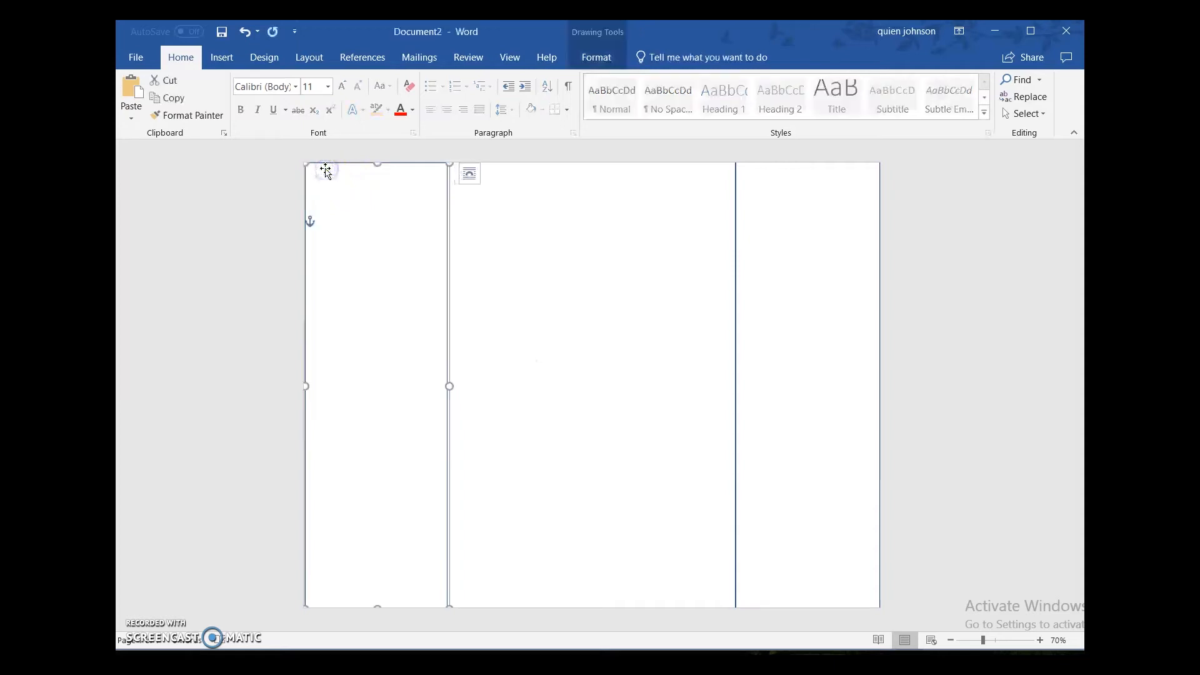
{"action": "key", "text": "Left"}
{"action": "triple_click", "coordinate": [144, 268]}
{"action": "right_click", "coordinate": [345, 317]}
{"action": "left_click", "coordinate": [522, 309]}
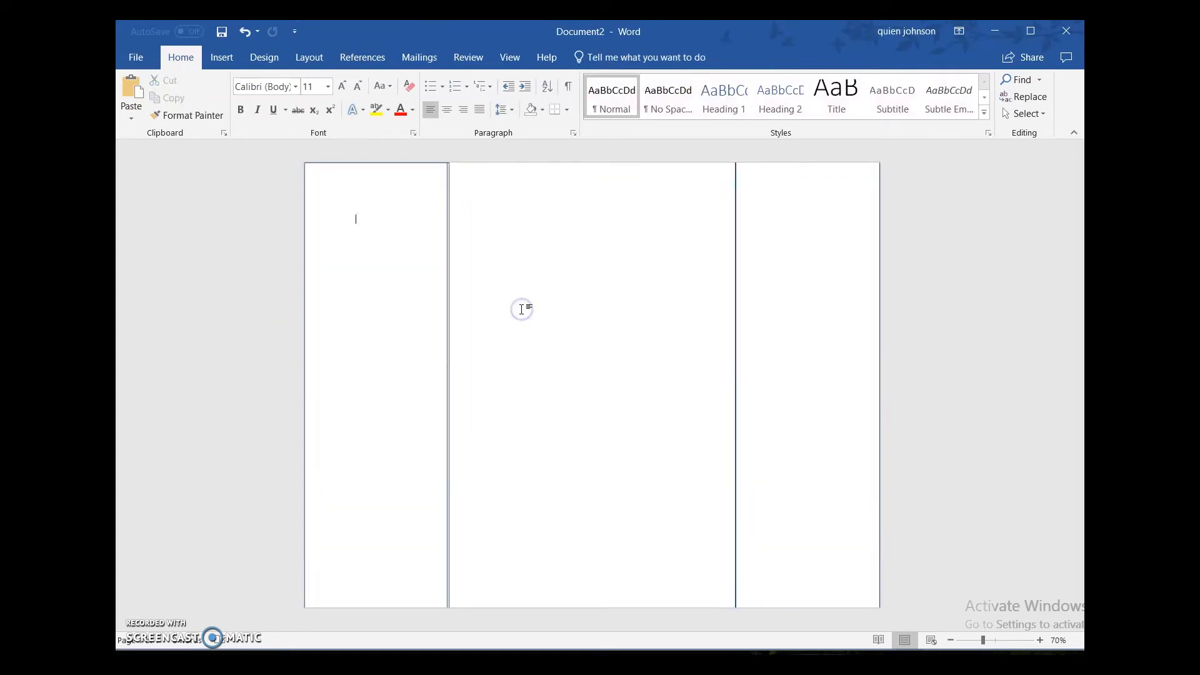
{"action": "left_click", "coordinate": [393, 305]}
{"action": "left_click", "coordinate": [322, 167]}
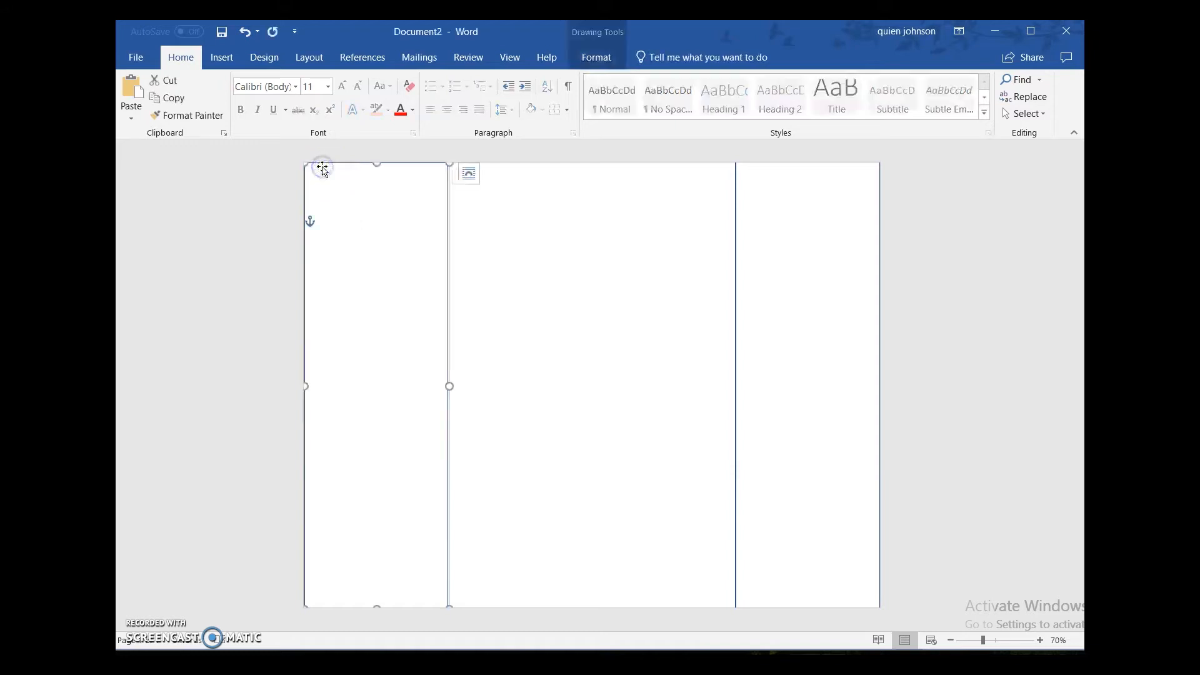
{"action": "key", "text": "Left"}
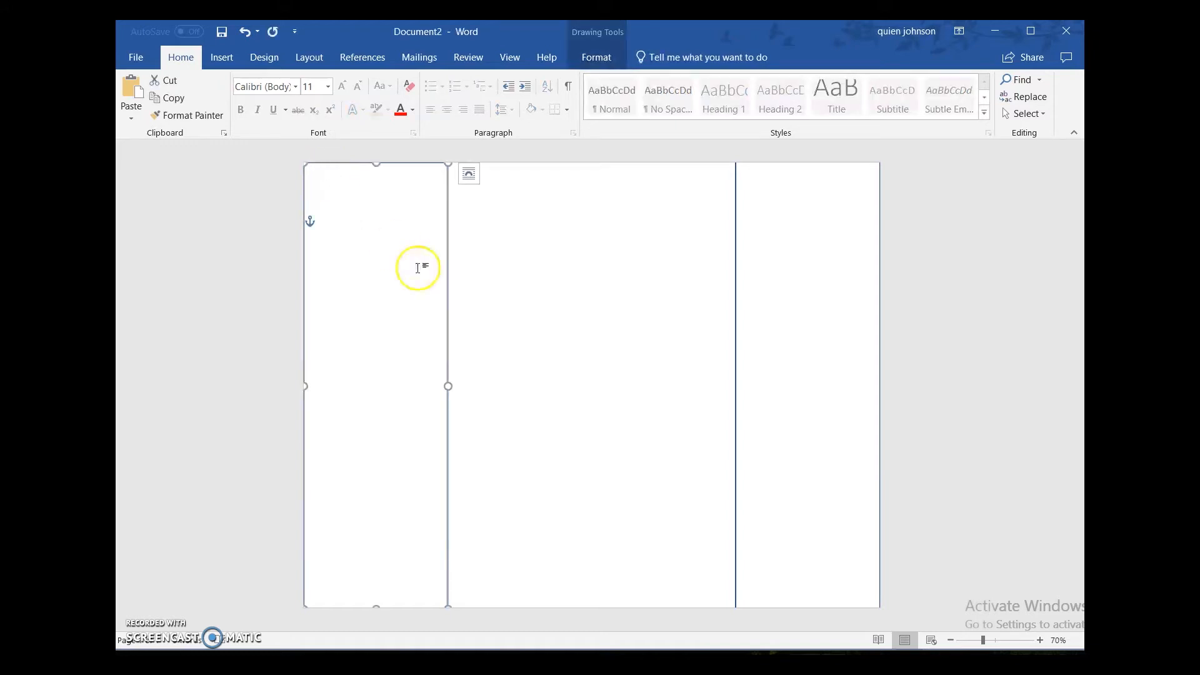
{"action": "left_click", "coordinate": [206, 370]}
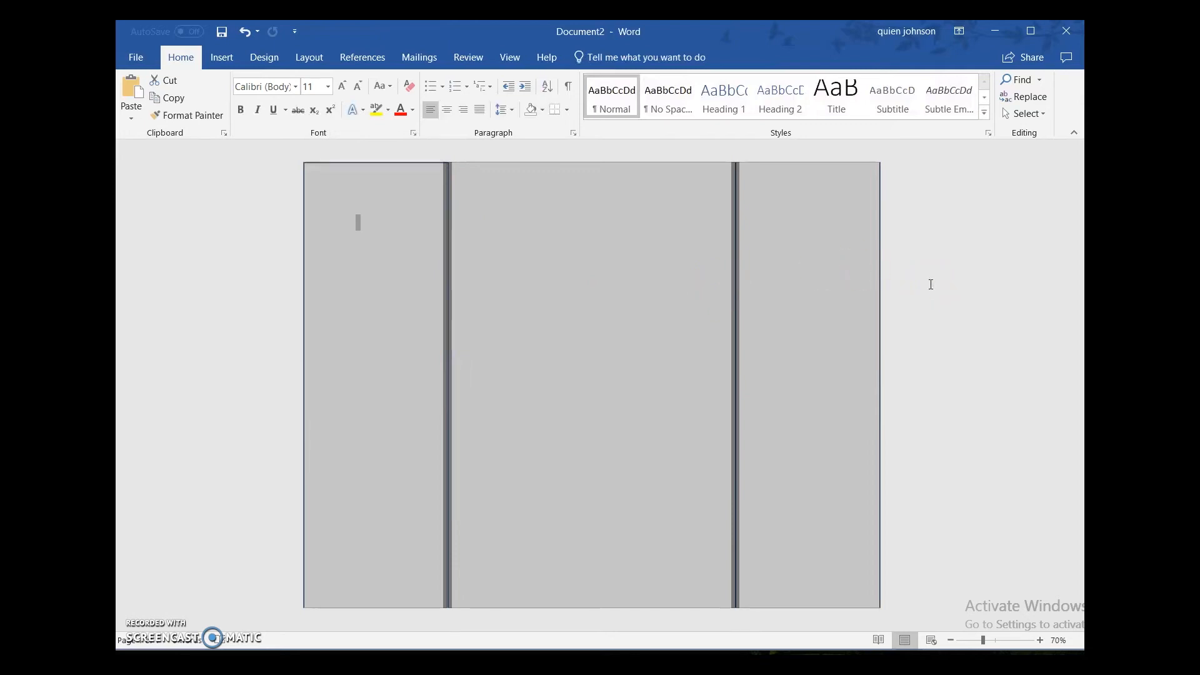
{"action": "left_click", "coordinate": [388, 297]}
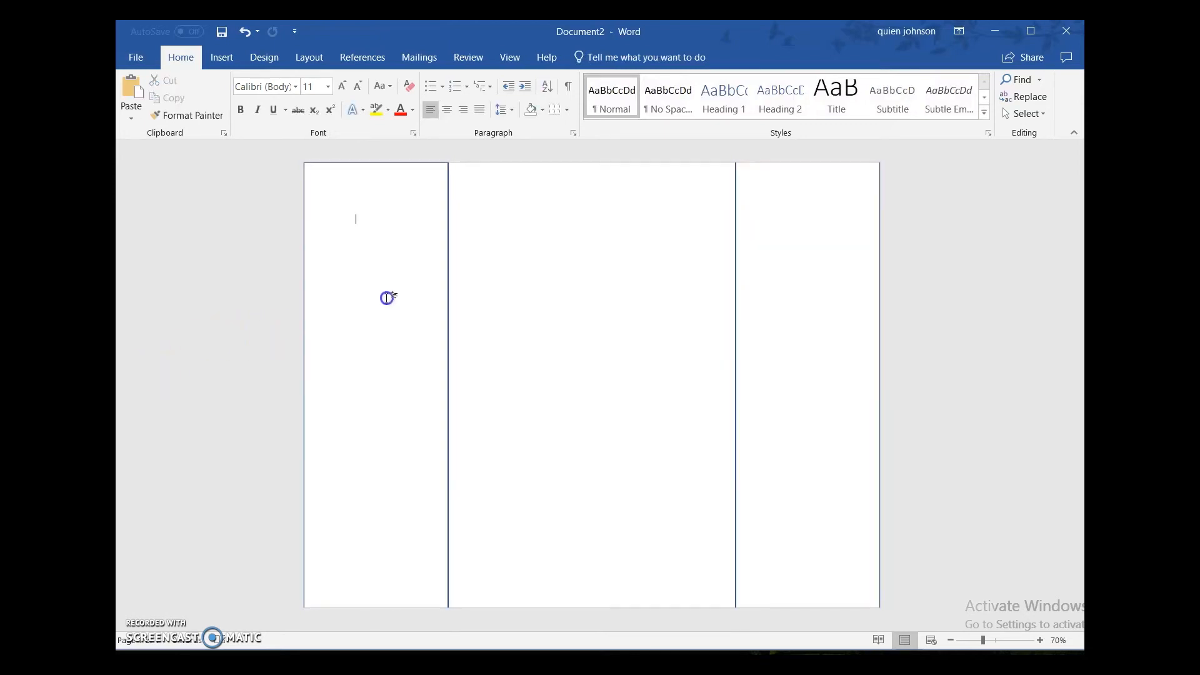
Step: Try a bright cyan fill from the recent colors on the left and right panels together, and undo it
{"action": "left_click", "coordinate": [316, 170]}
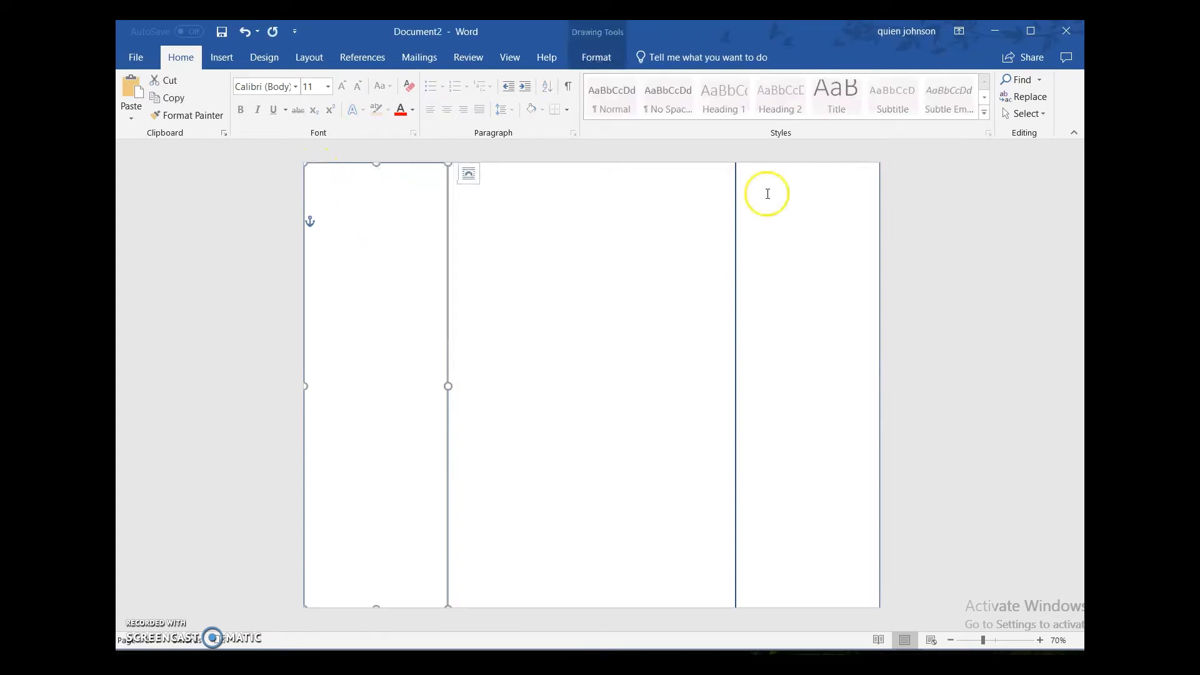
{"action": "left_click", "coordinate": [754, 168], "text": "shift"}
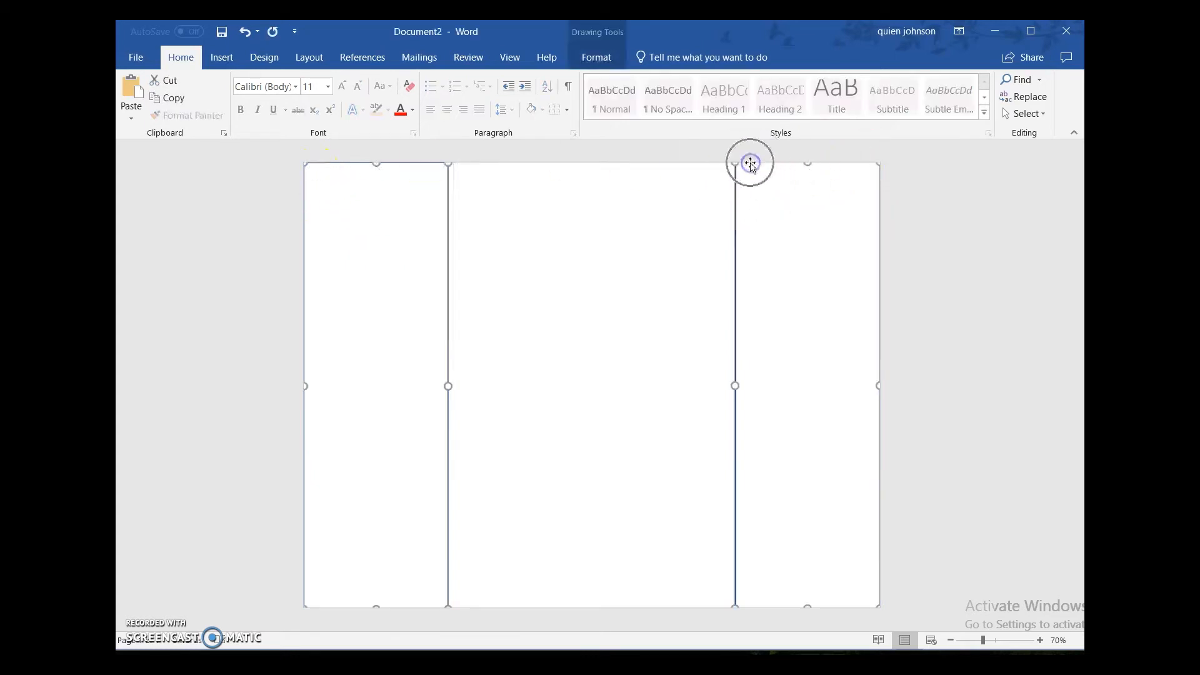
{"action": "left_click", "coordinate": [597, 57]}
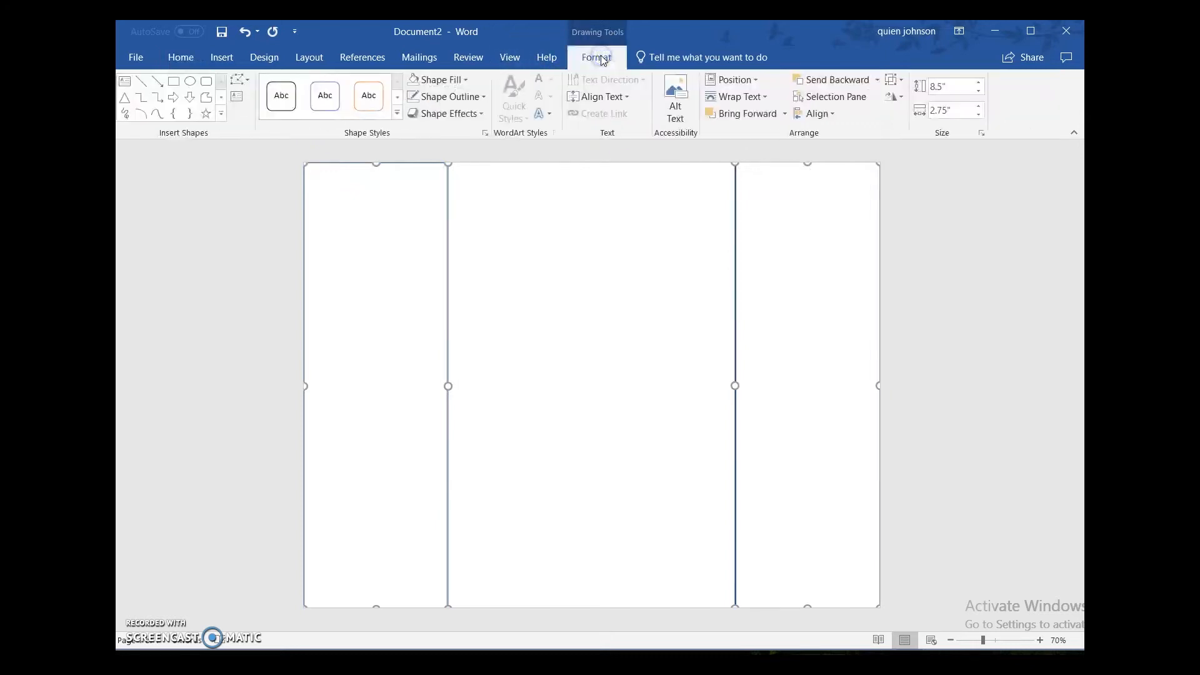
{"action": "left_click", "coordinate": [465, 79]}
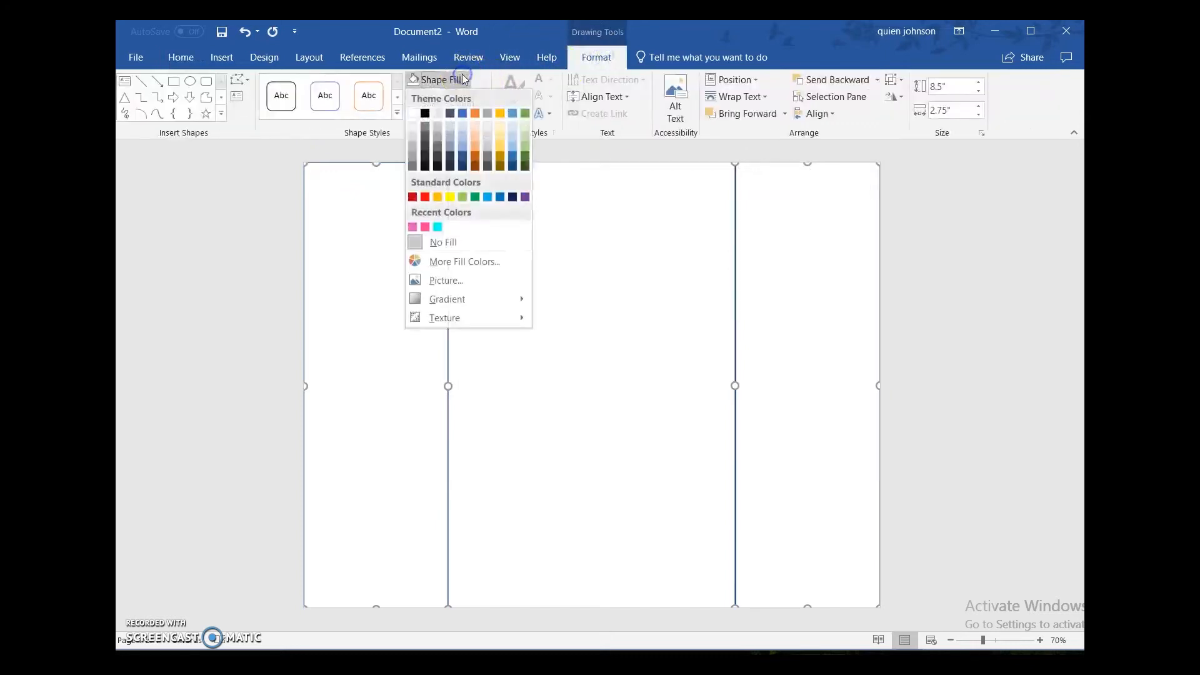
{"action": "left_click", "coordinate": [438, 227]}
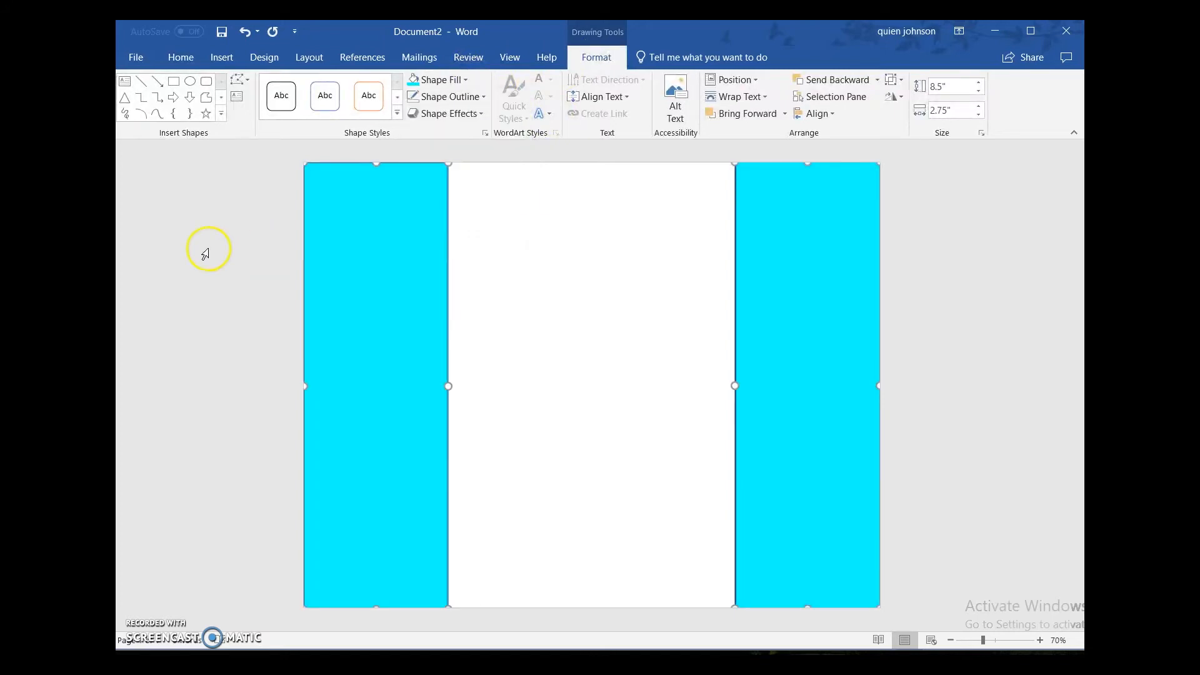
{"action": "left_click", "coordinate": [206, 253]}
{"action": "left_click", "coordinate": [451, 286]}
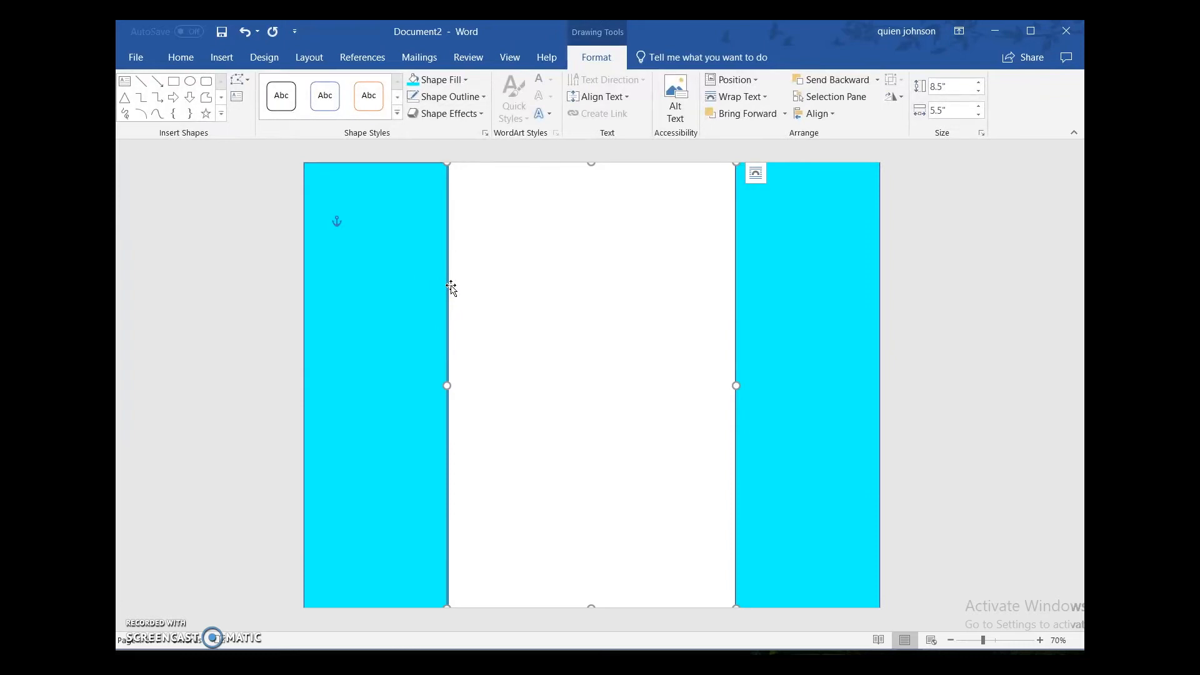
{"action": "left_click", "coordinate": [245, 31]}
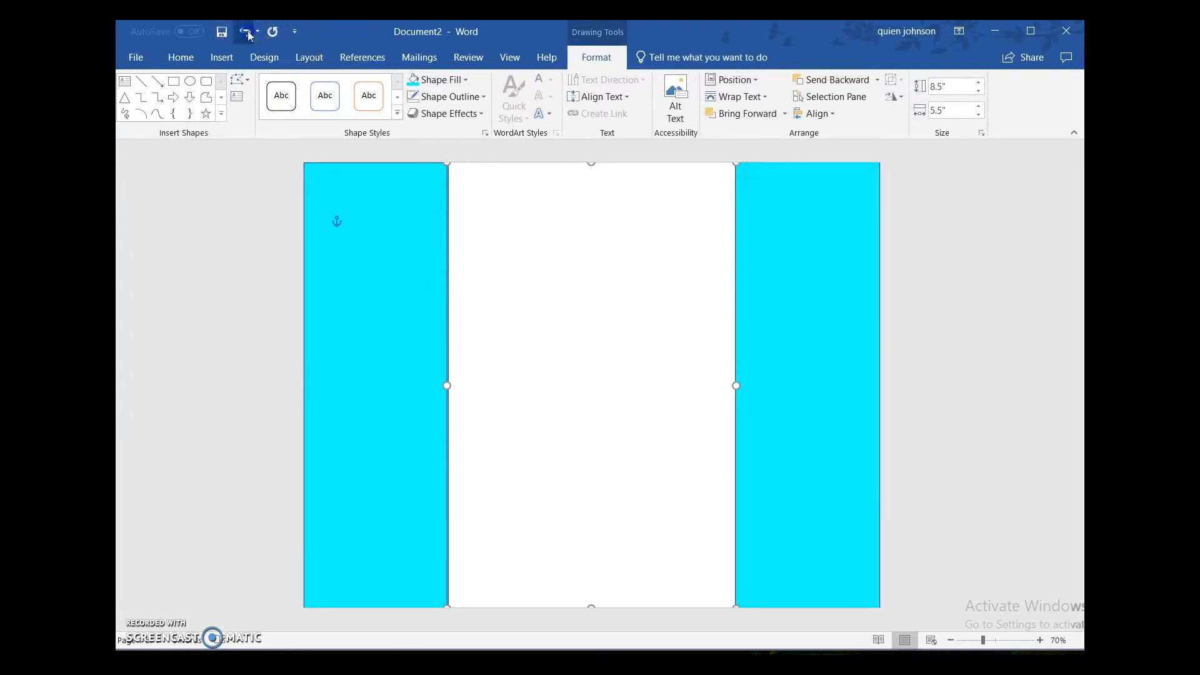
Step: Try to save the document as Chip Bag Template in the Documents folder on This PC
{"action": "left_click", "coordinate": [132, 58]}
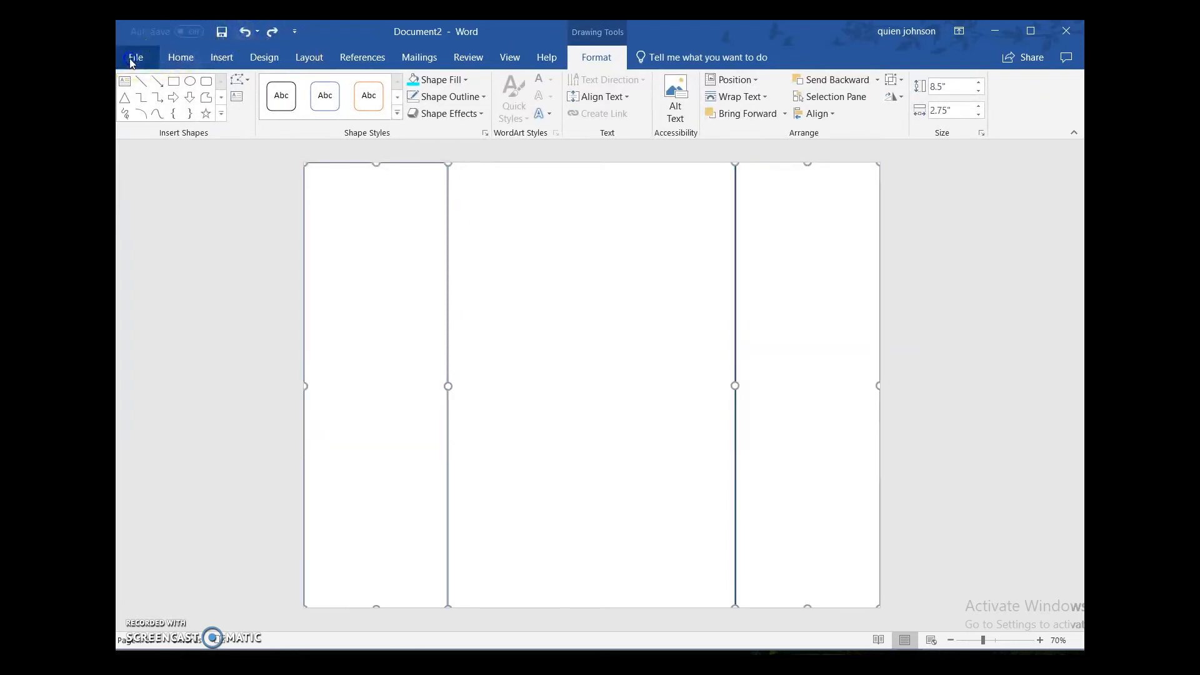
{"action": "left_click", "coordinate": [158, 194]}
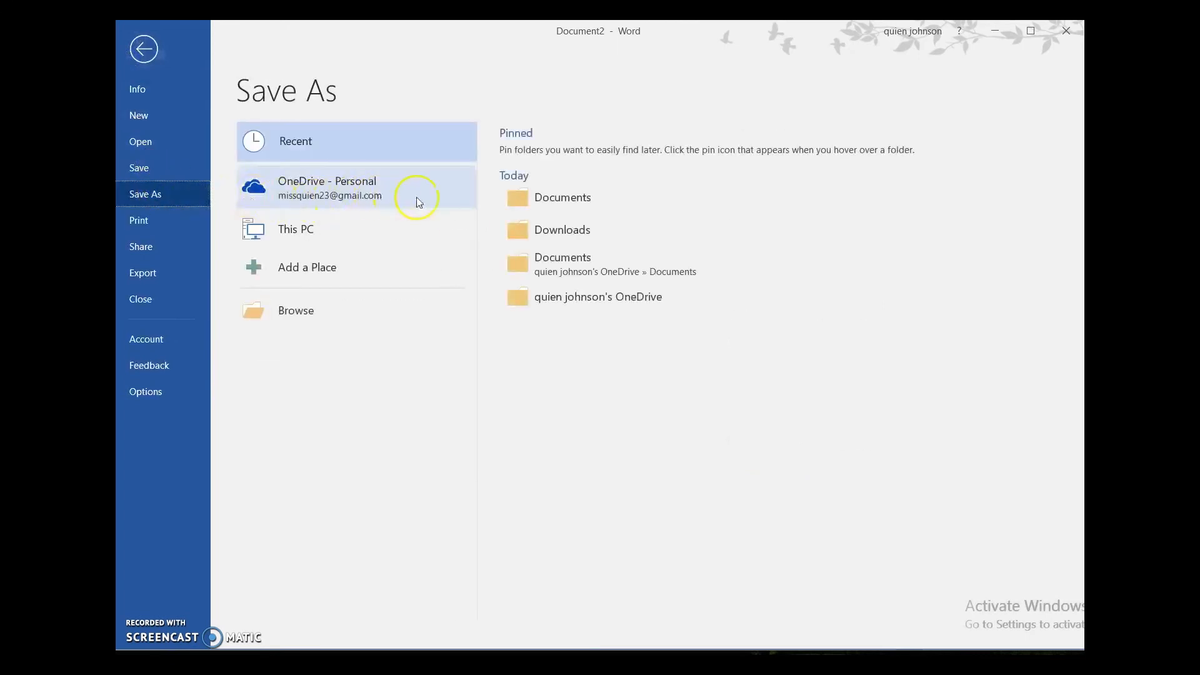
{"action": "left_click", "coordinate": [337, 230]}
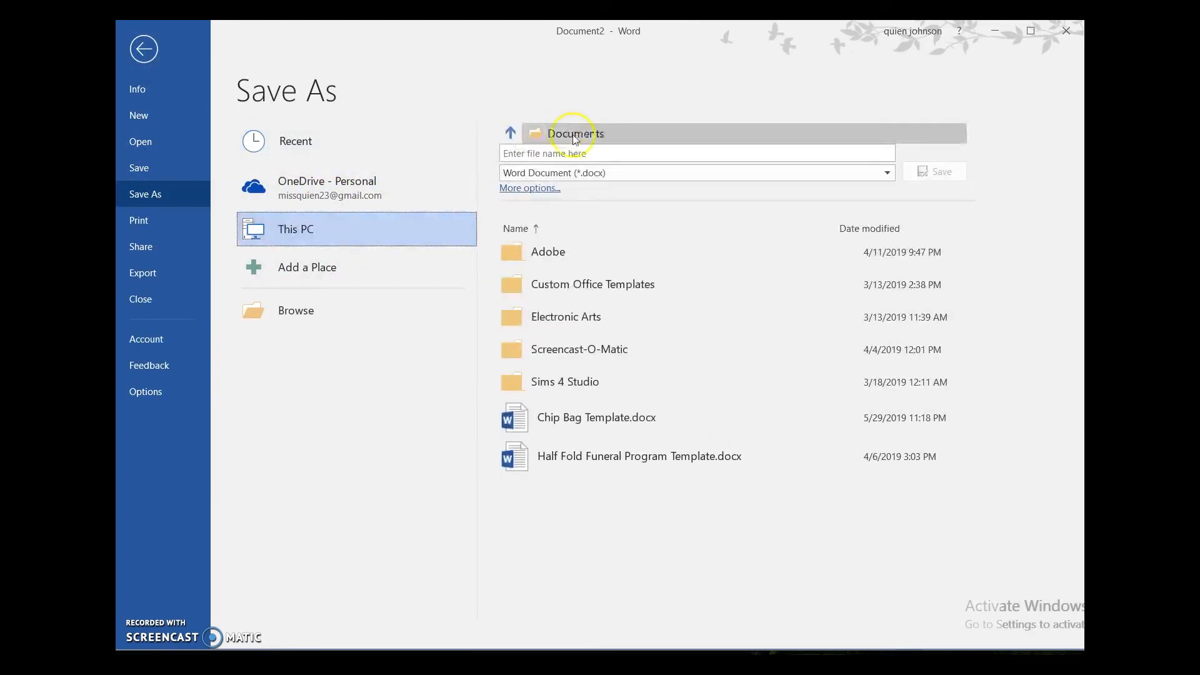
{"action": "left_click", "coordinate": [563, 152]}
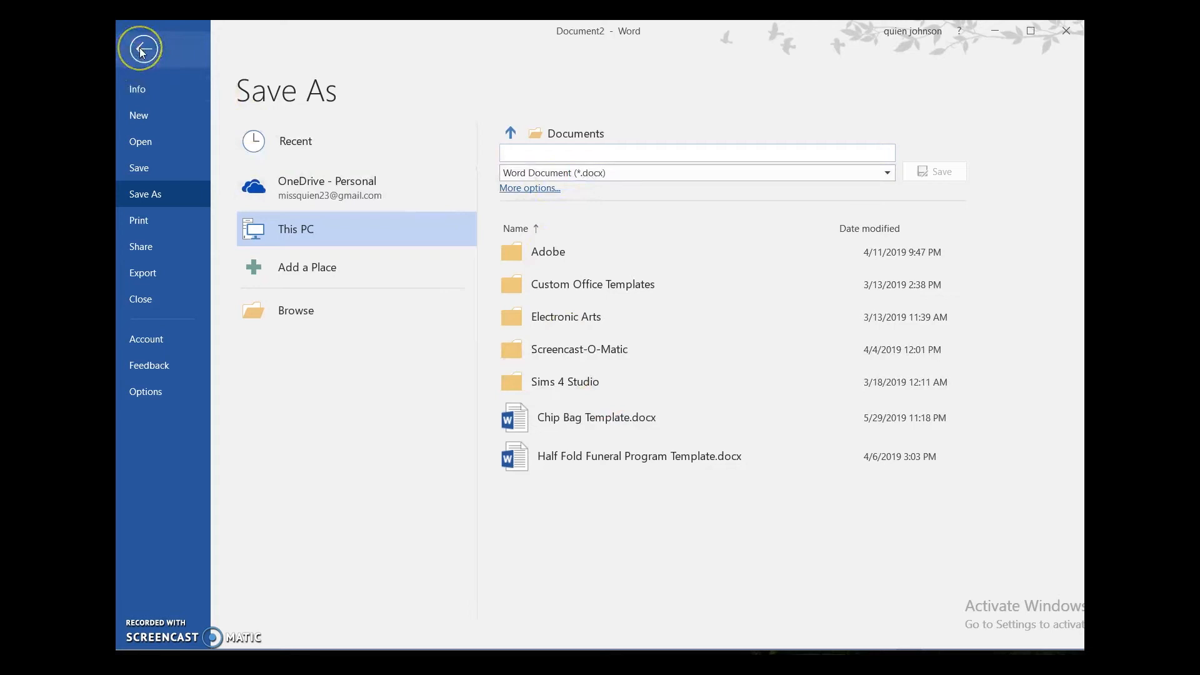
{"action": "left_click", "coordinate": [590, 418]}
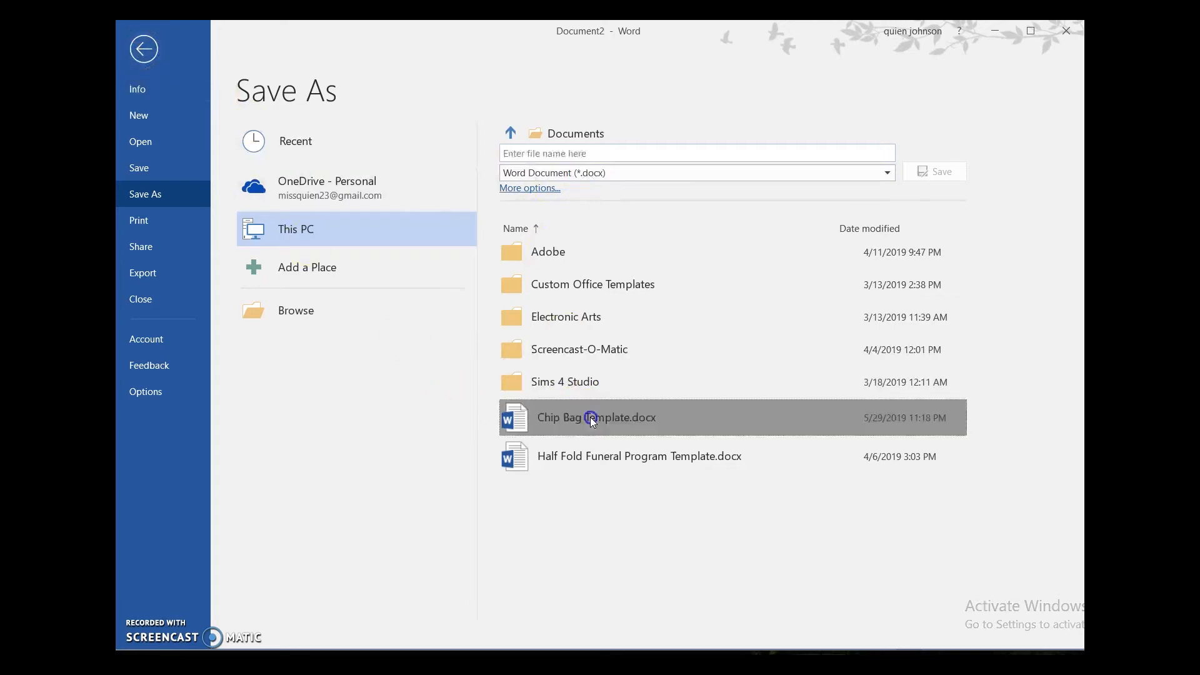
{"action": "left_click", "coordinate": [591, 418]}
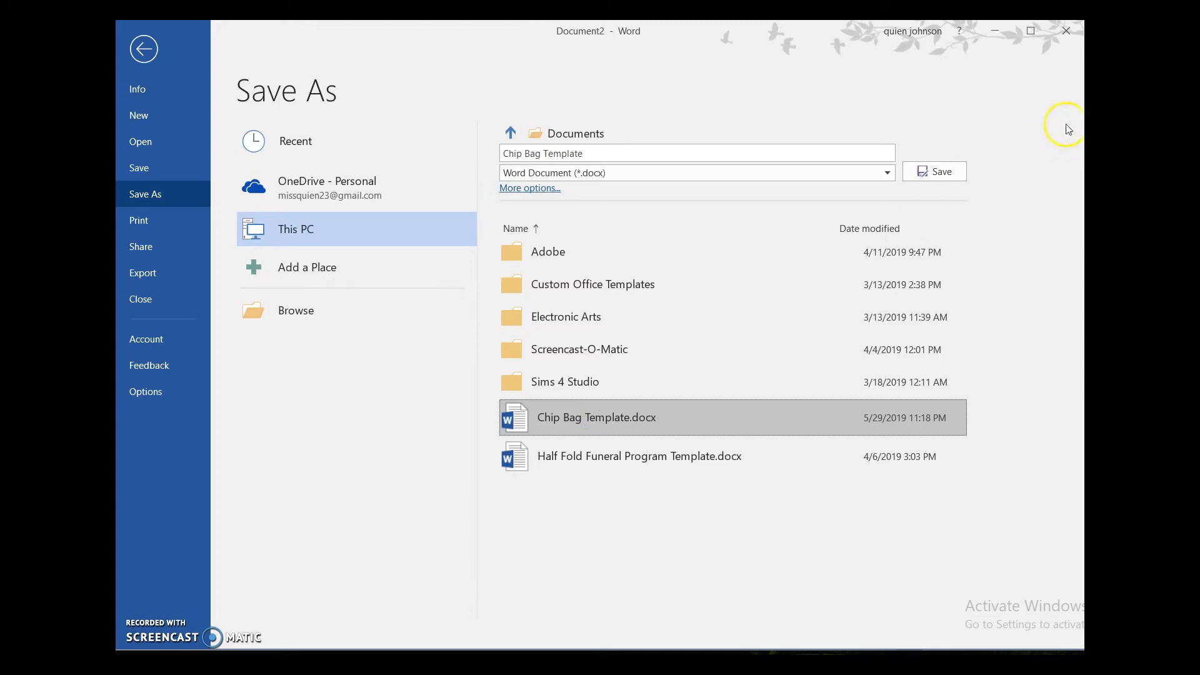
{"action": "left_click", "coordinate": [943, 173]}
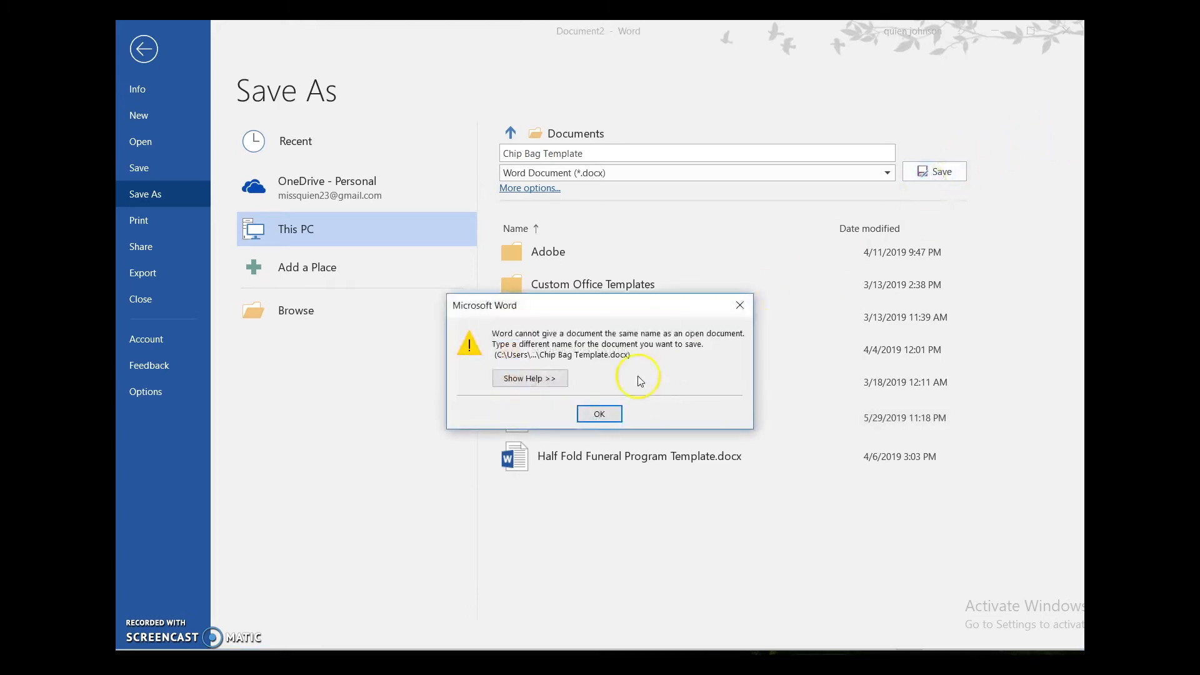
{"action": "left_click", "coordinate": [604, 414]}
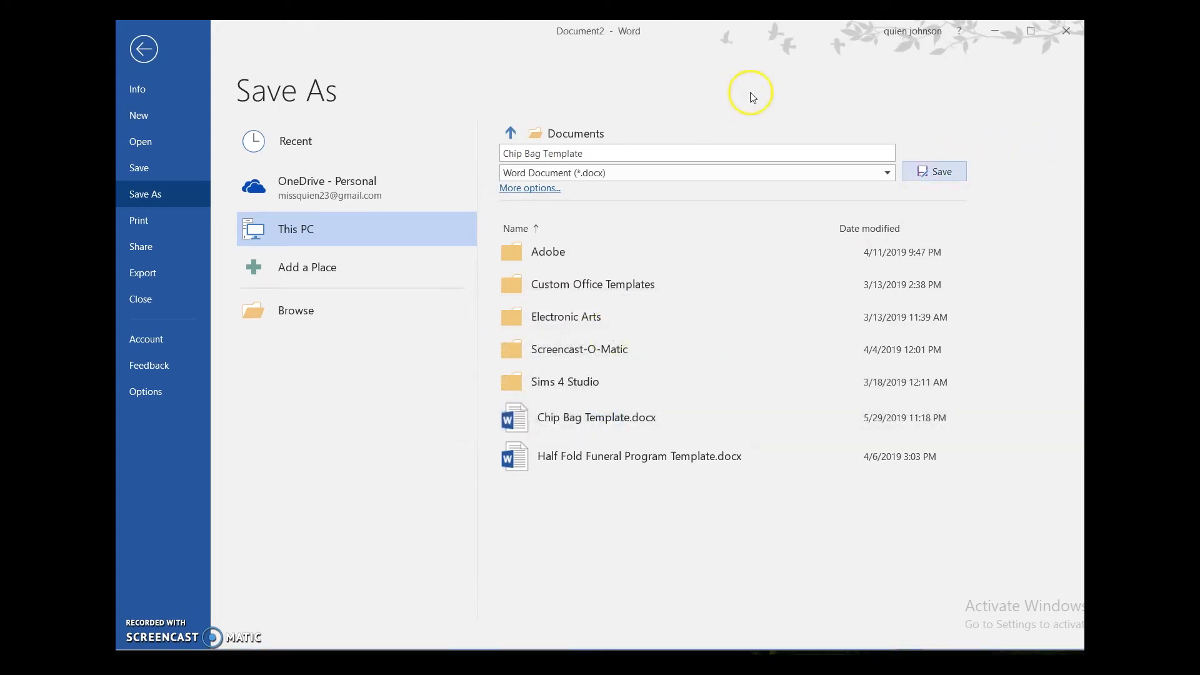
{"action": "left_click", "coordinate": [140, 60]}
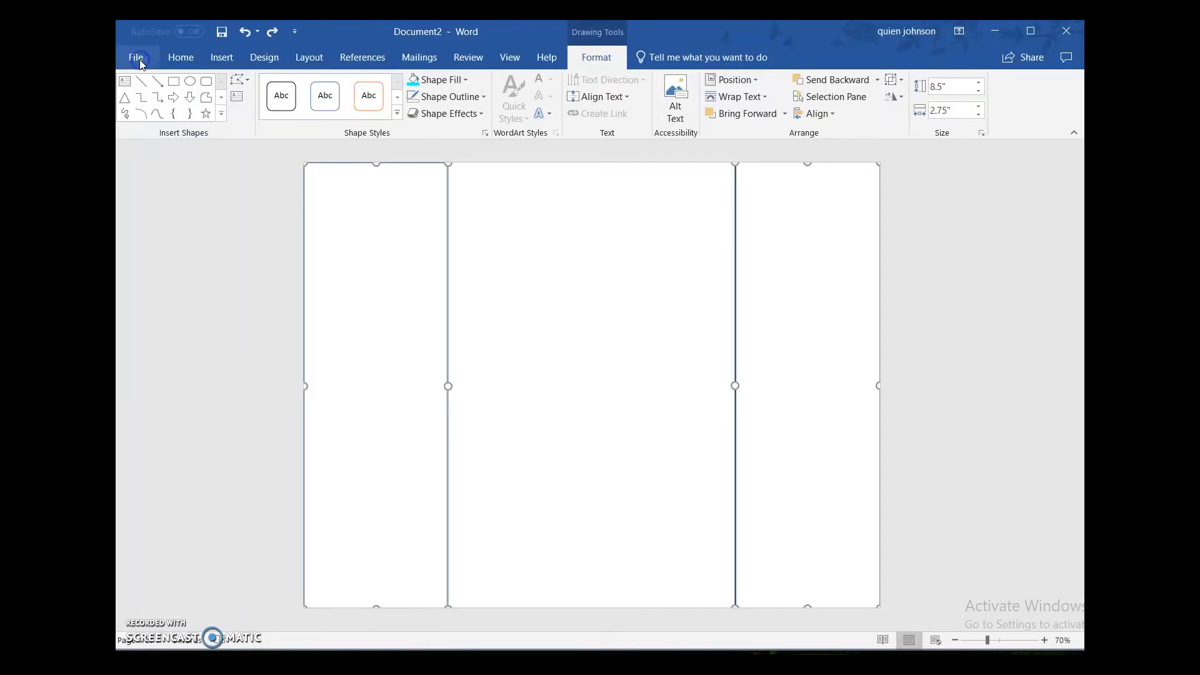
{"action": "left_click", "coordinate": [193, 229]}
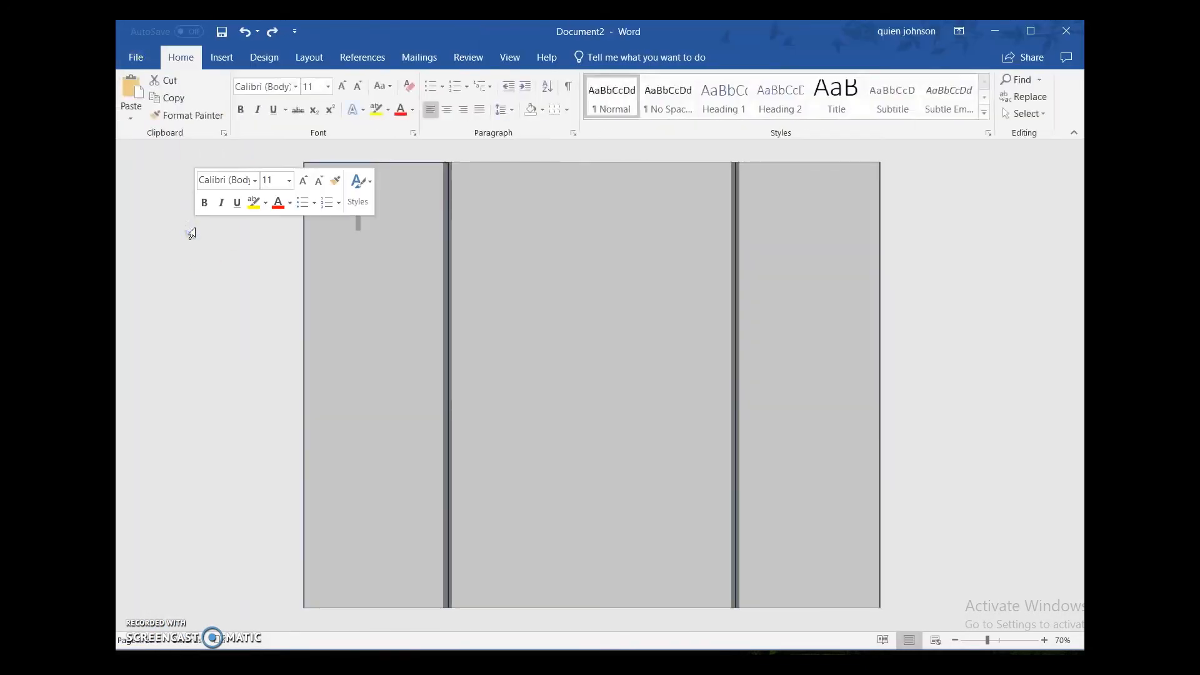
{"action": "left_click", "coordinate": [236, 268]}
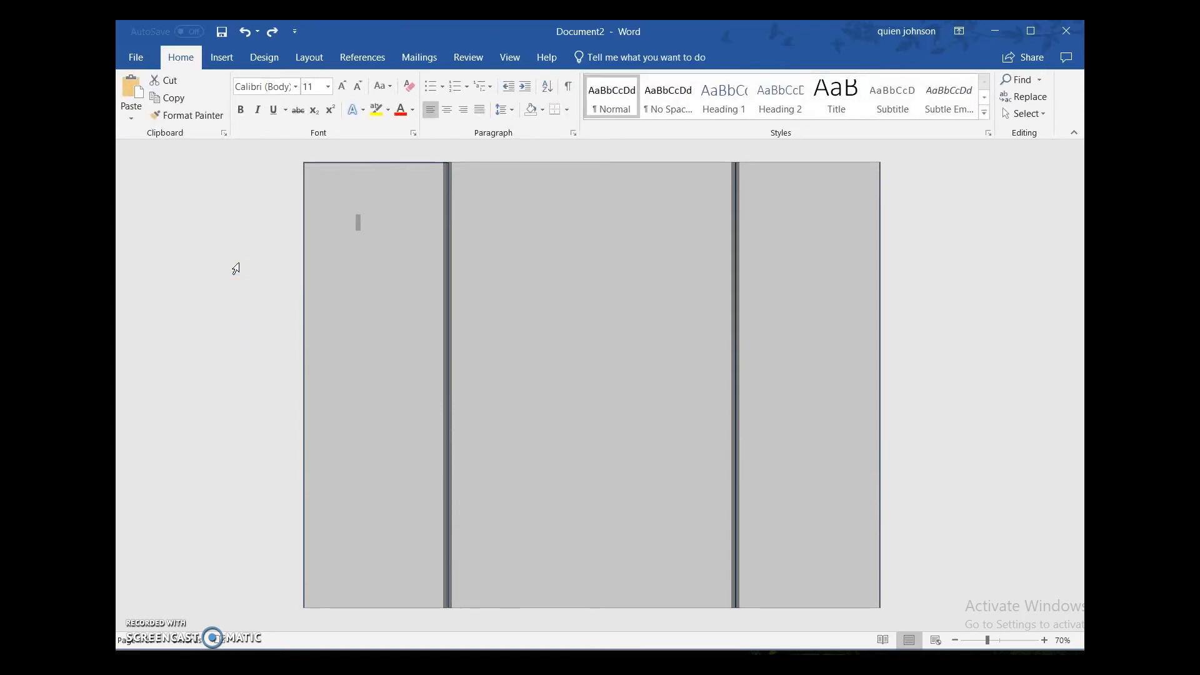
{"action": "left_click", "coordinate": [394, 250]}
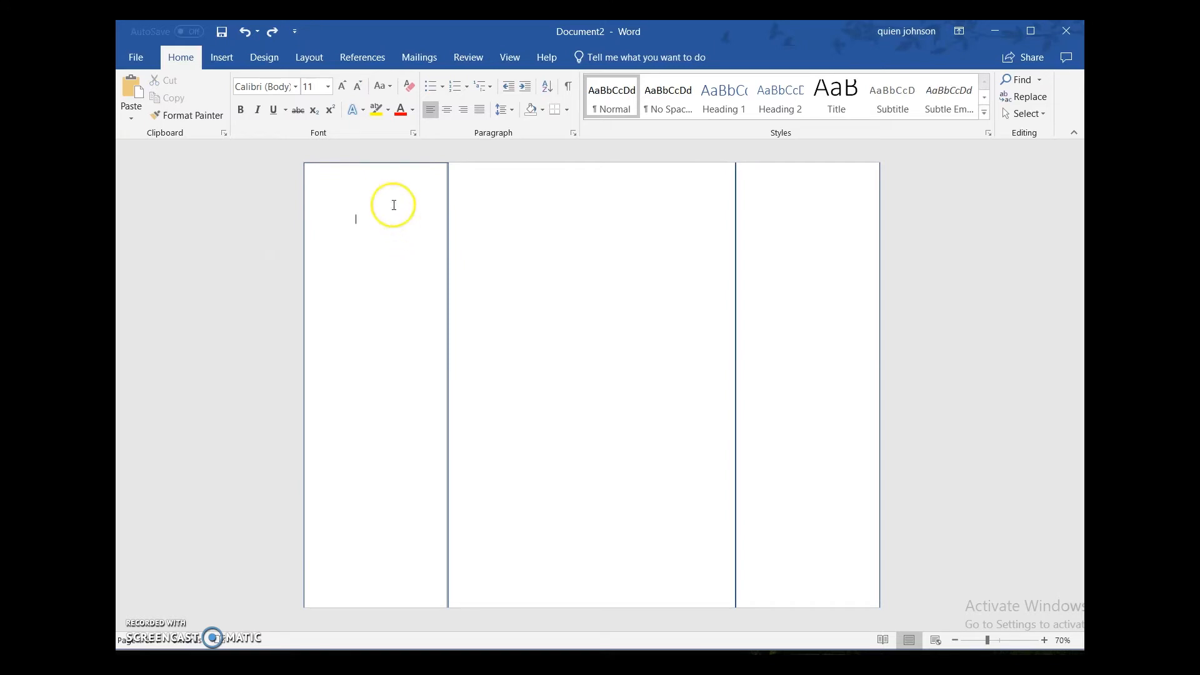
Step: Fill the left and right panels together with the hot pink from the recent colors and clear the selection
{"action": "left_click", "coordinate": [313, 166]}
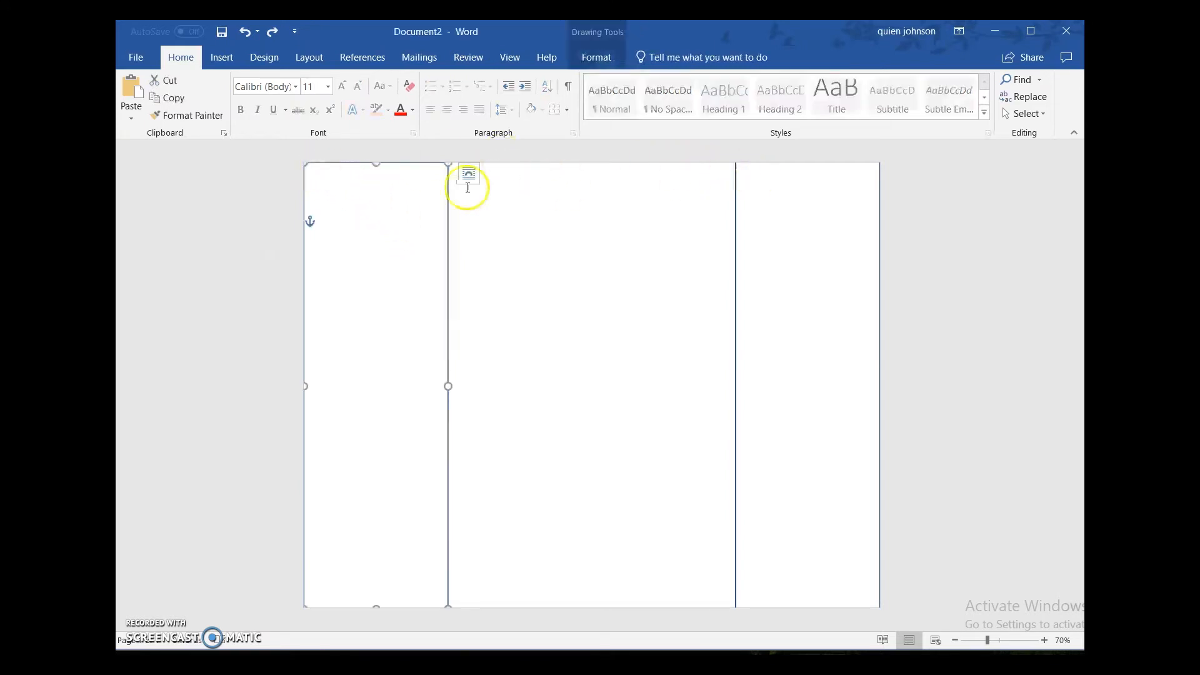
{"action": "left_click", "coordinate": [749, 172]}
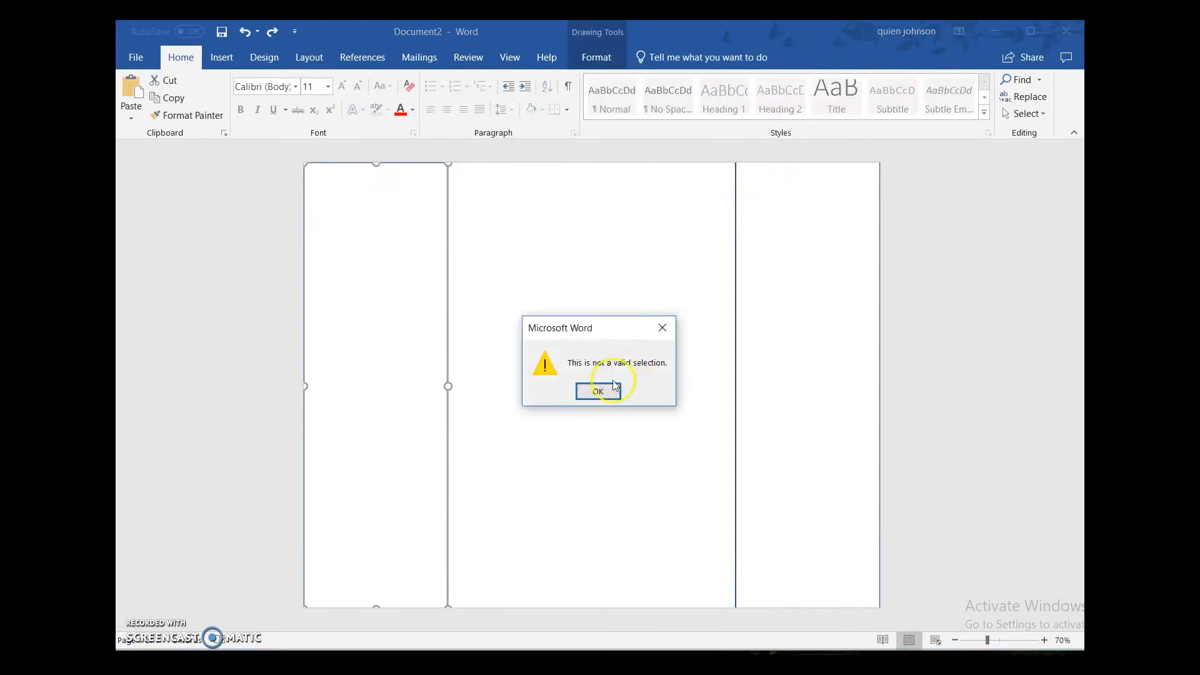
{"action": "left_click", "coordinate": [599, 391]}
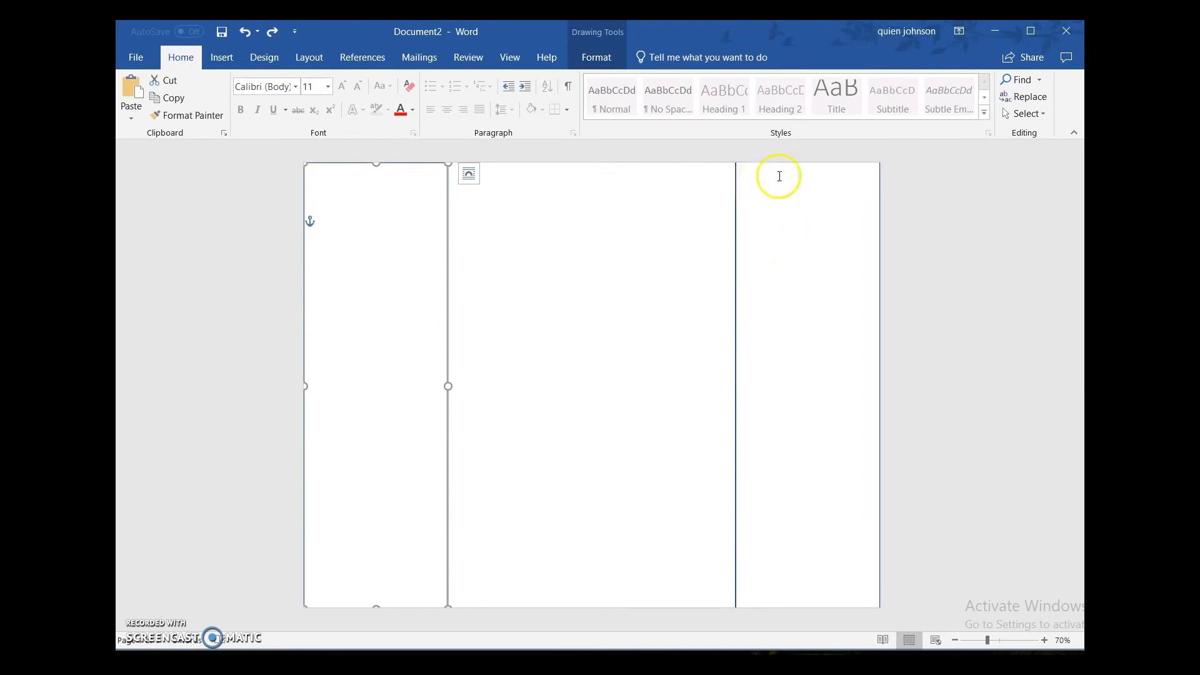
{"action": "left_click", "coordinate": [848, 173]}
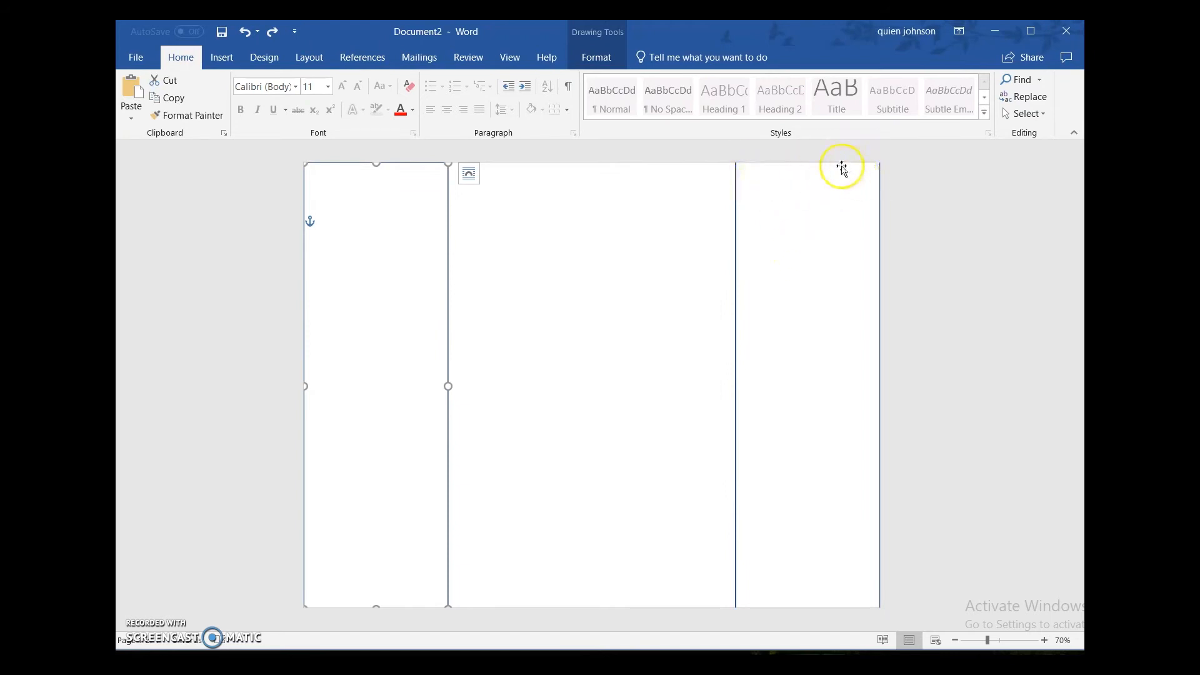
{"action": "left_click", "coordinate": [838, 168], "text": "shift"}
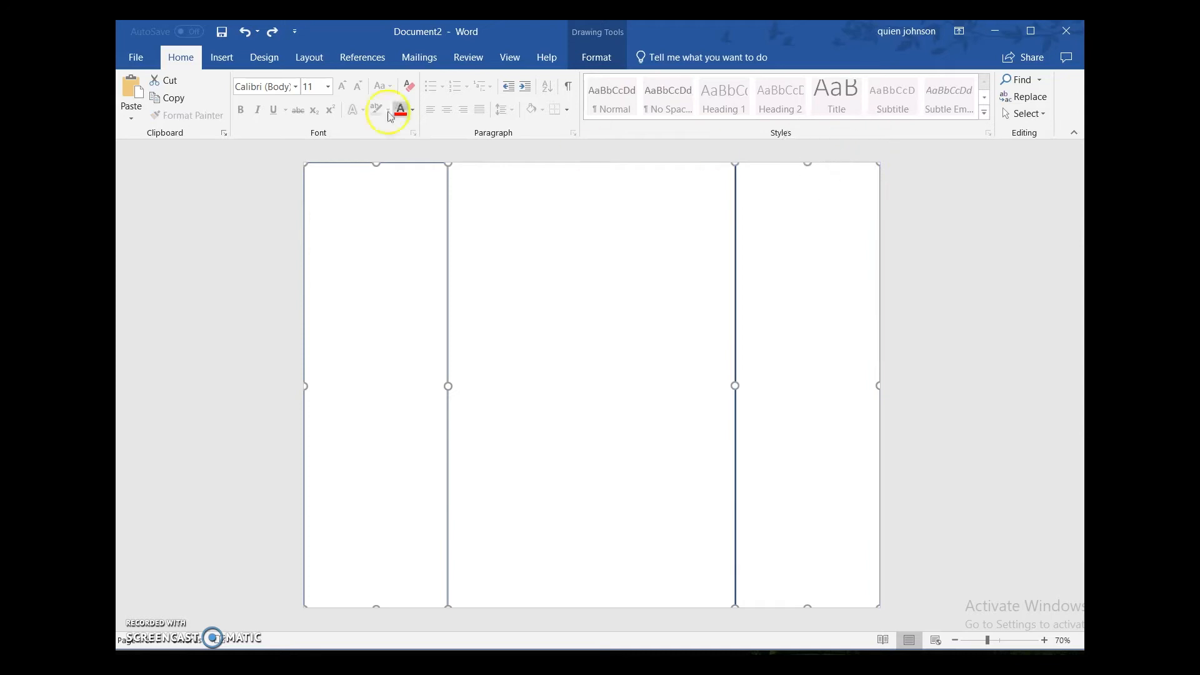
{"action": "left_click", "coordinate": [596, 58]}
{"action": "left_click", "coordinate": [459, 84]}
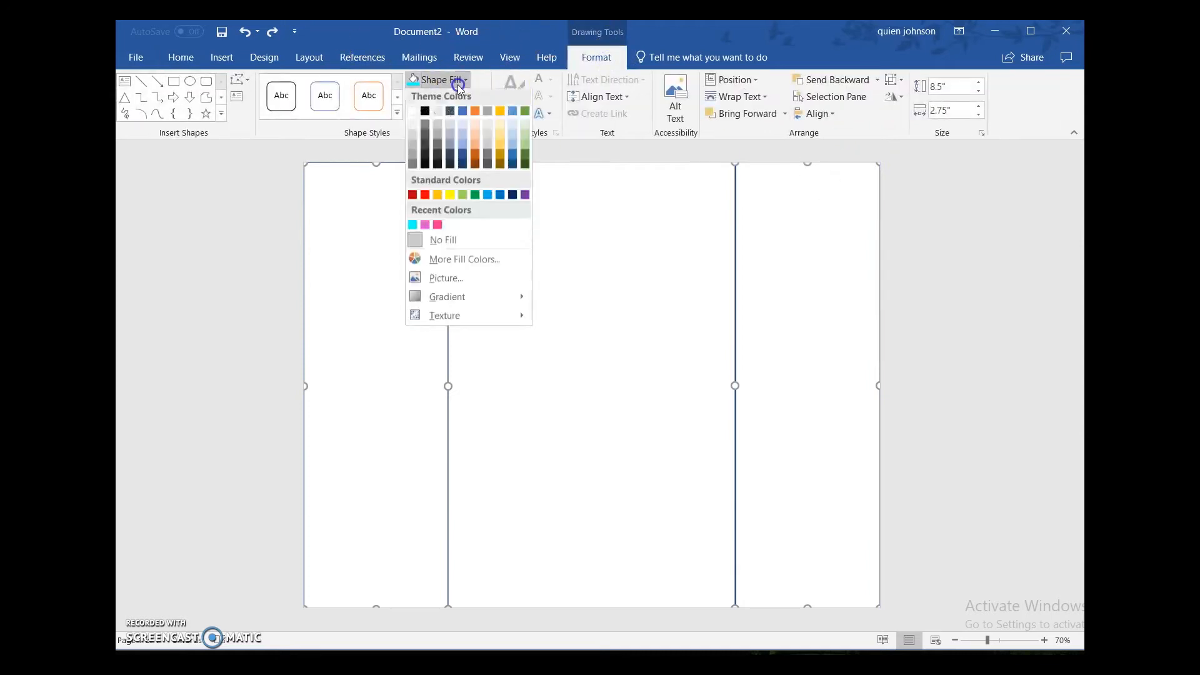
{"action": "left_click", "coordinate": [438, 227]}
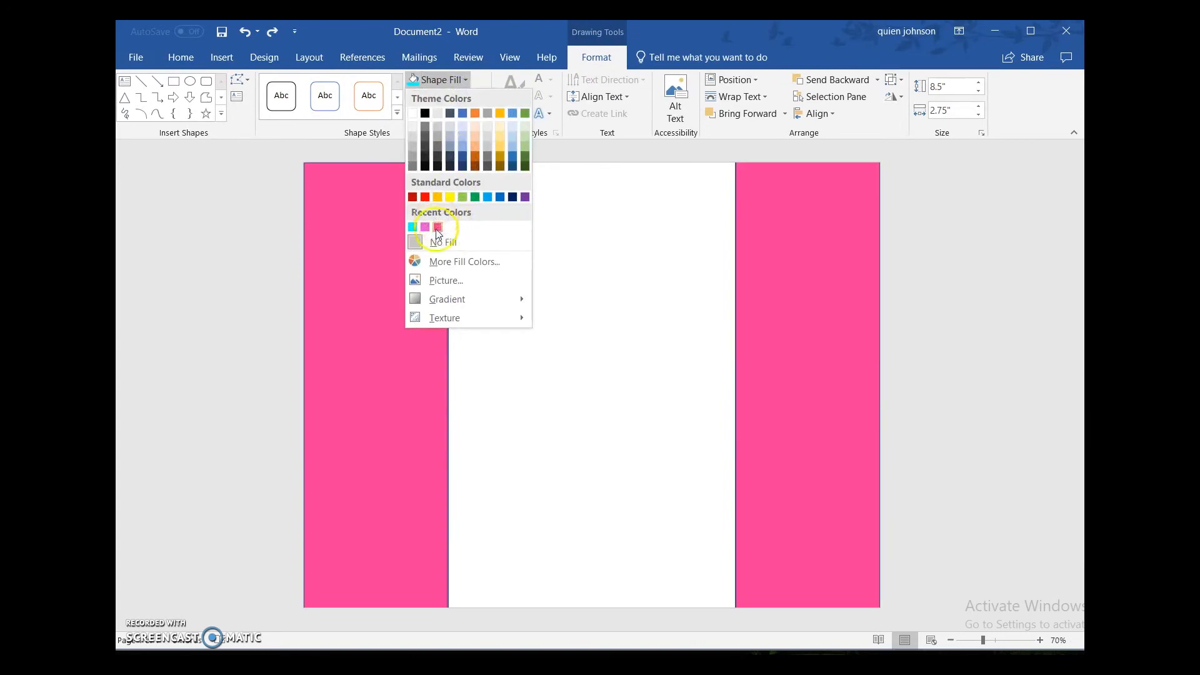
{"action": "left_click", "coordinate": [489, 202]}
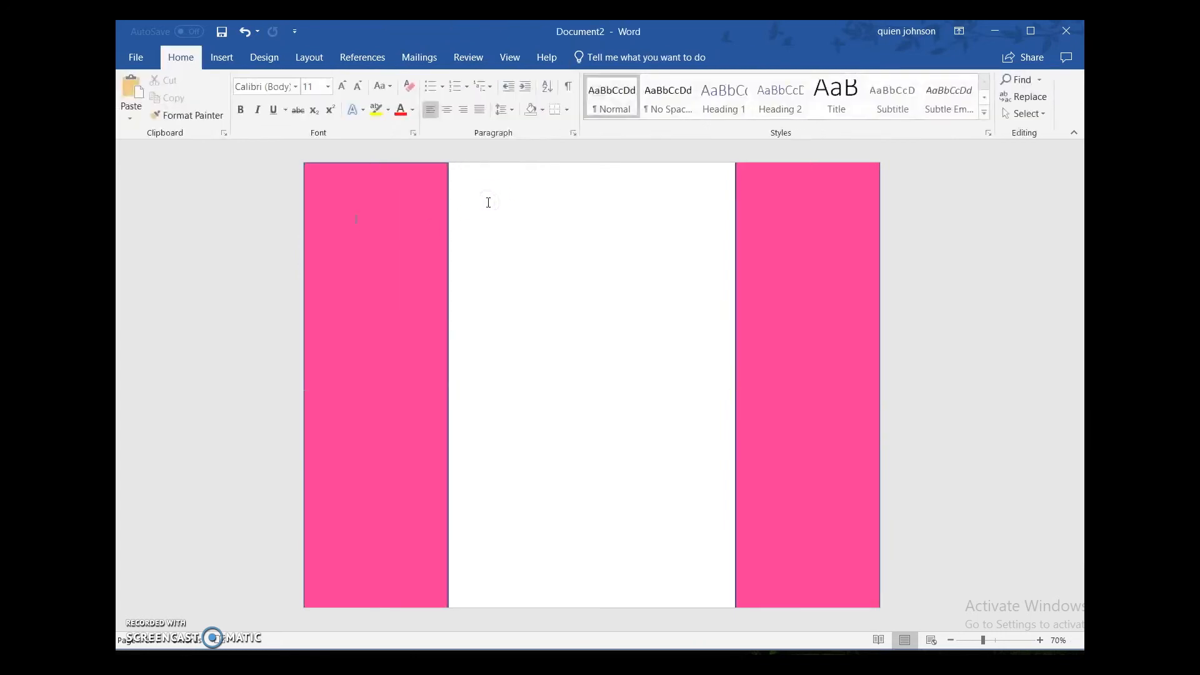
Step: Fill the middle panel with the bright cyan from the recent colors
{"action": "left_click", "coordinate": [455, 166]}
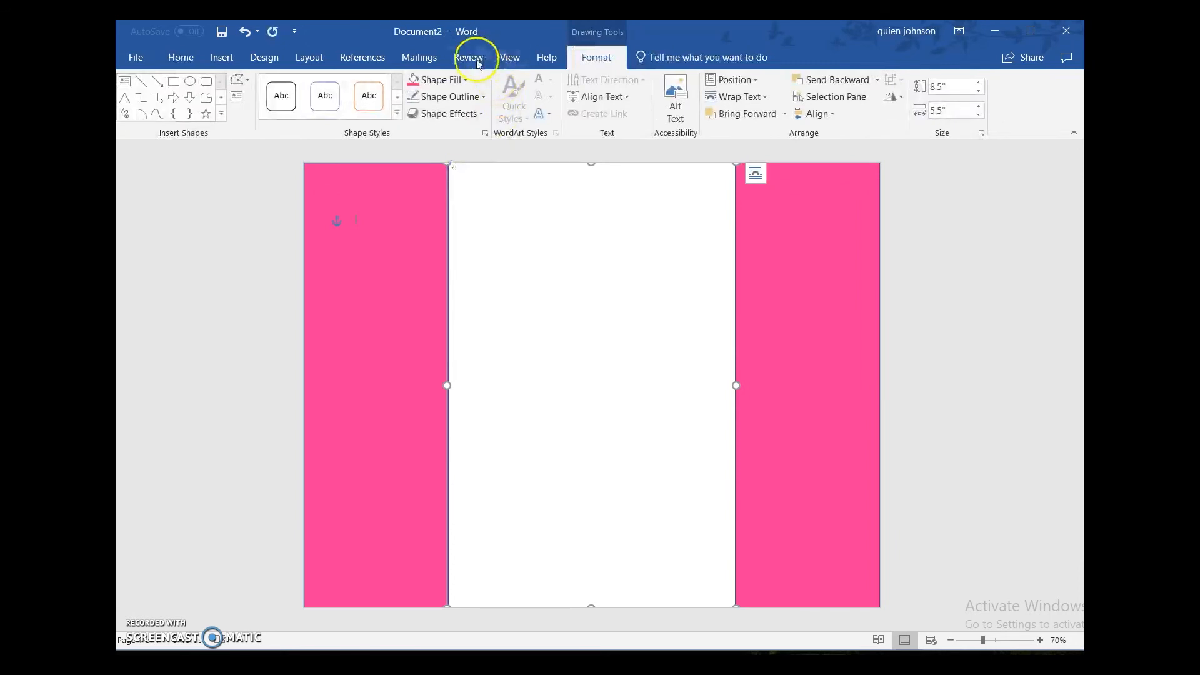
{"action": "left_click", "coordinate": [445, 83]}
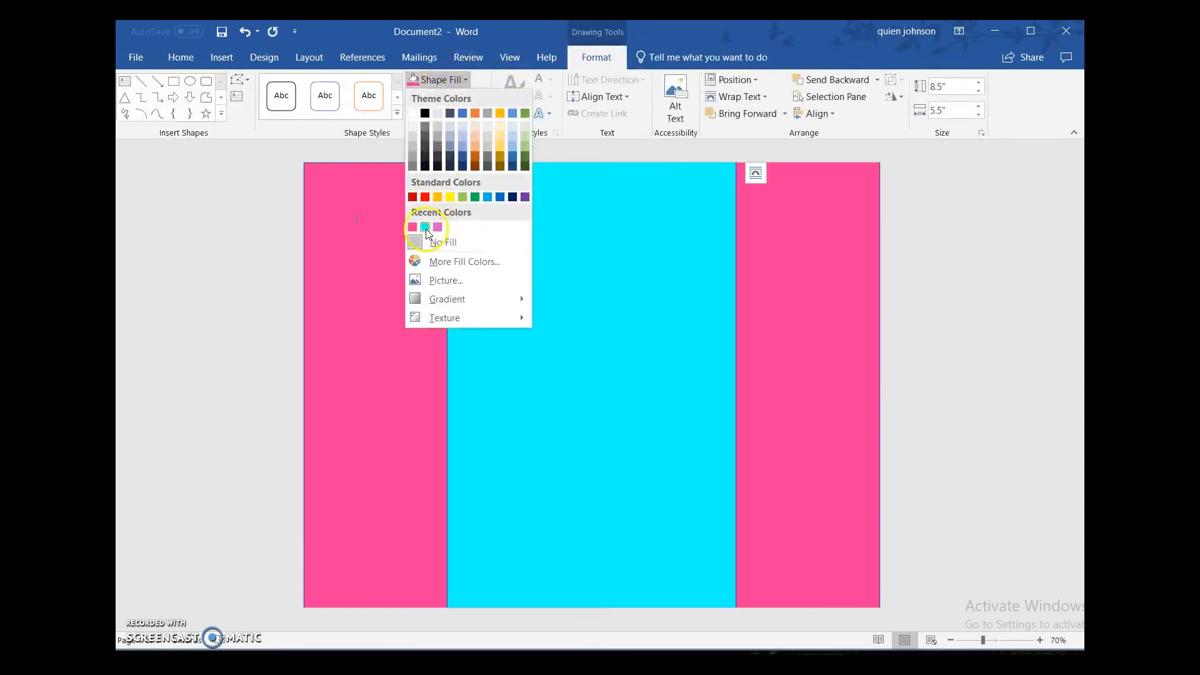
{"action": "left_click", "coordinate": [424, 228]}
{"action": "left_click", "coordinate": [243, 218]}
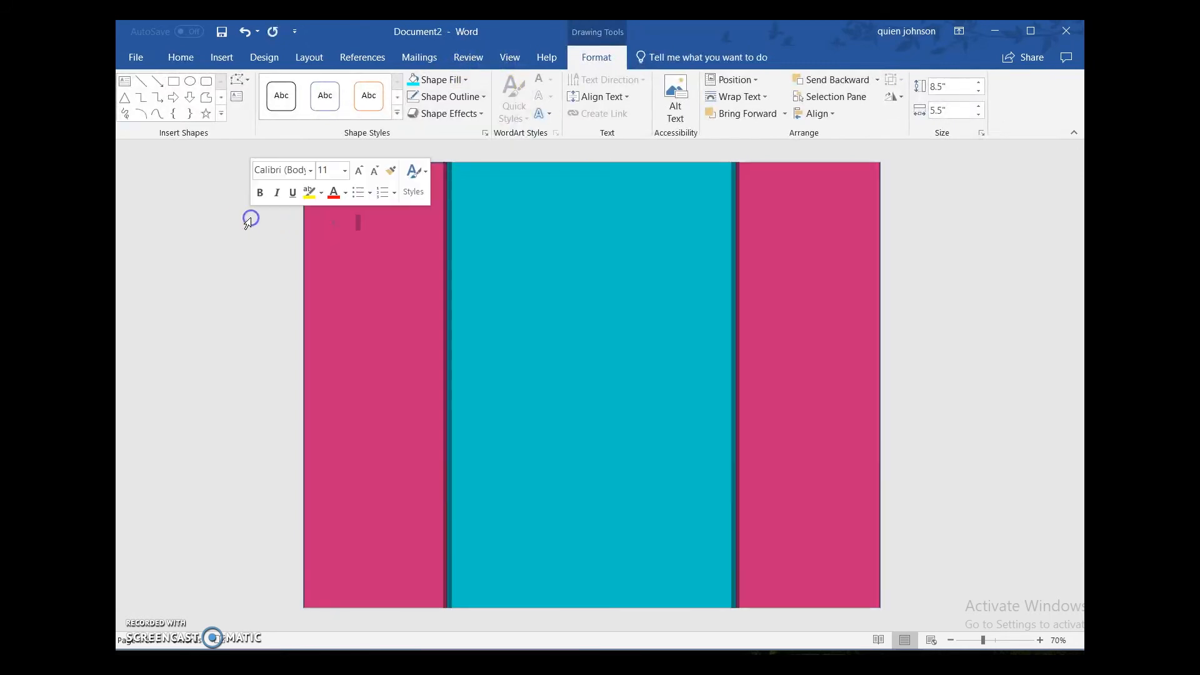
{"action": "left_click", "coordinate": [219, 305]}
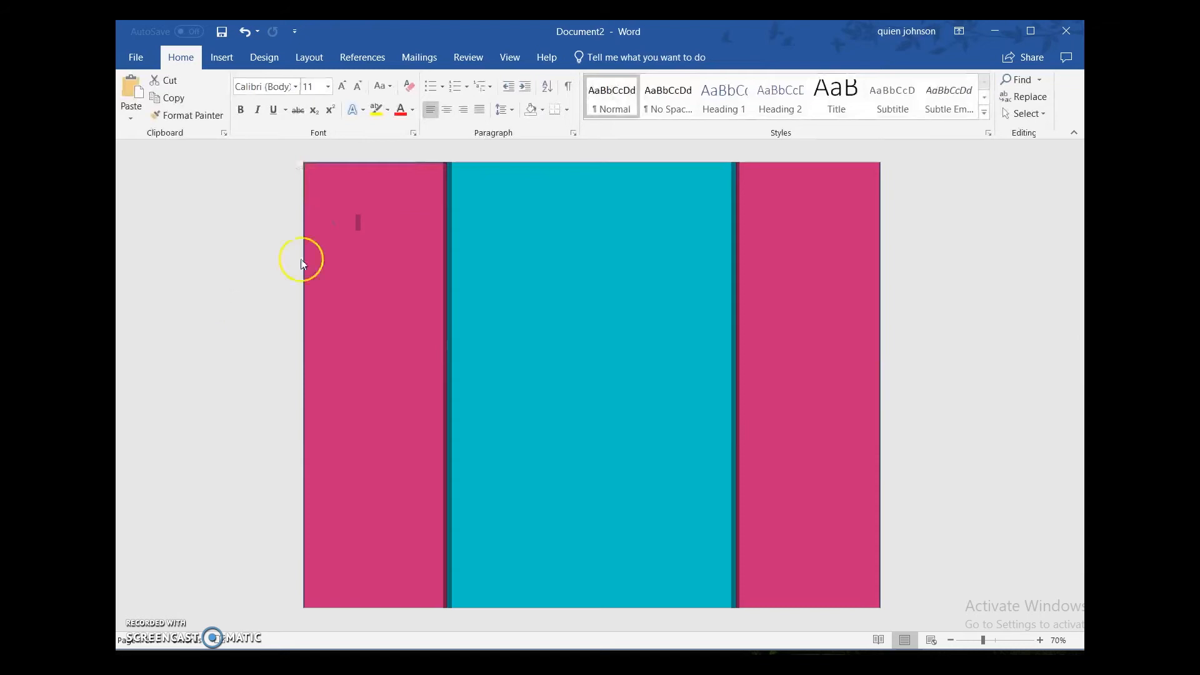
Step: Insert the doll picture 3-011_angel_b-220x300 from the computer's picture files into the document
{"action": "left_click", "coordinate": [383, 310]}
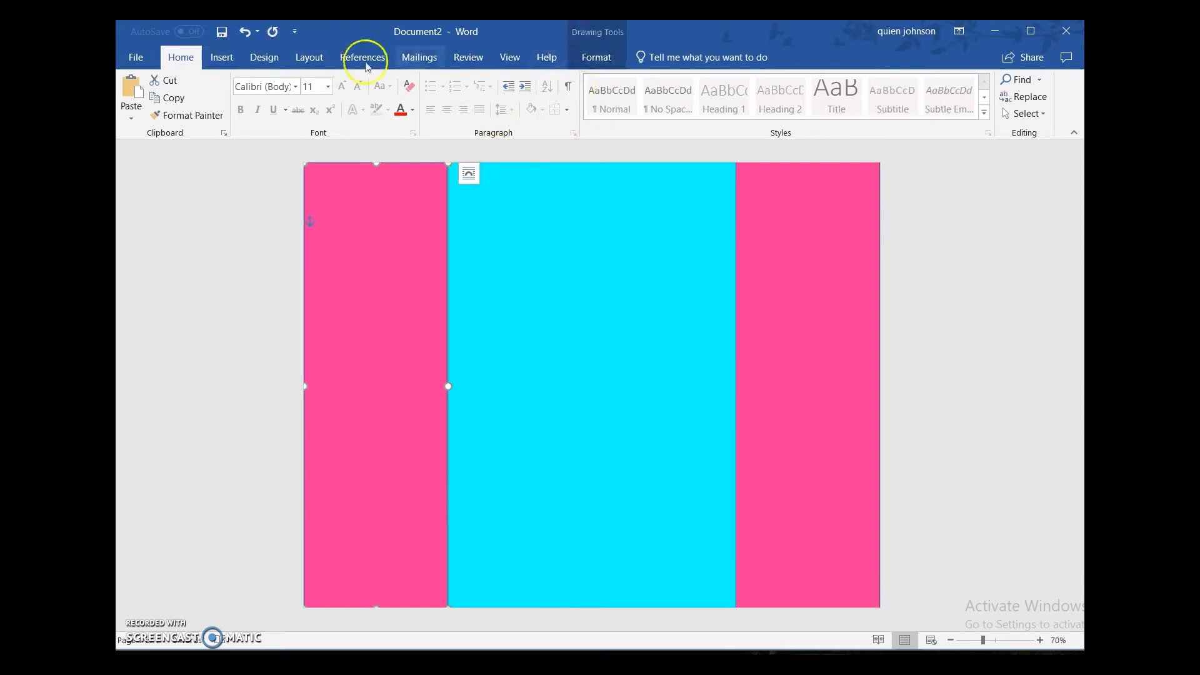
{"action": "left_click", "coordinate": [222, 58]}
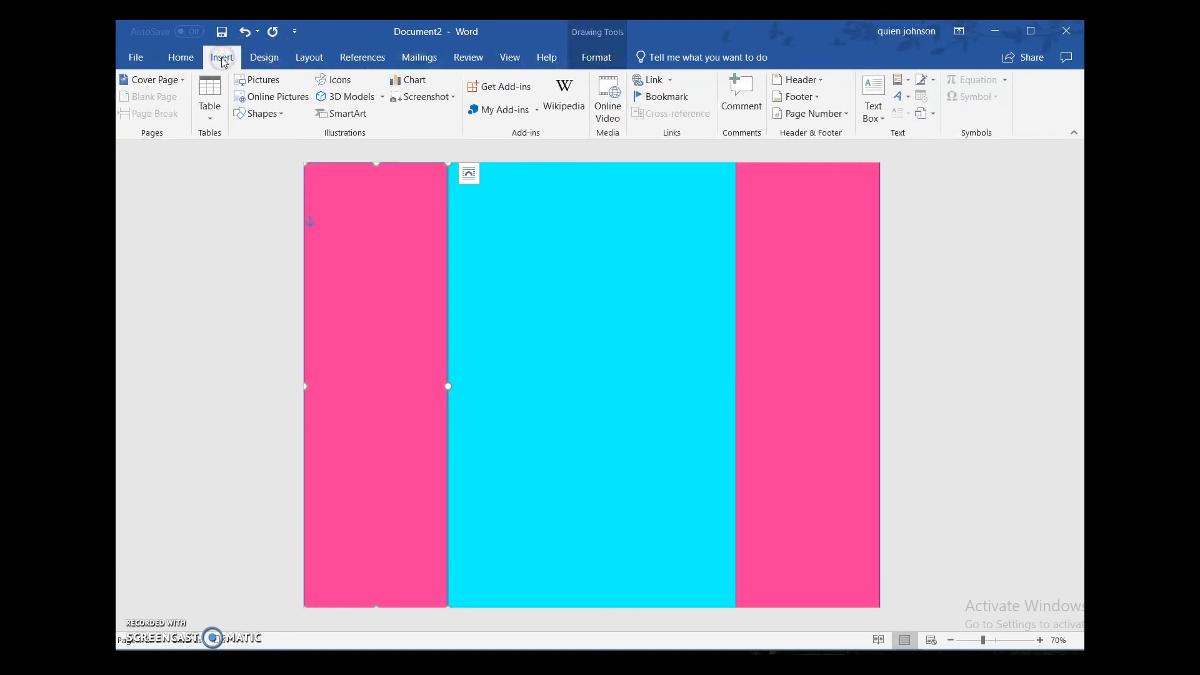
{"action": "left_click", "coordinate": [261, 80]}
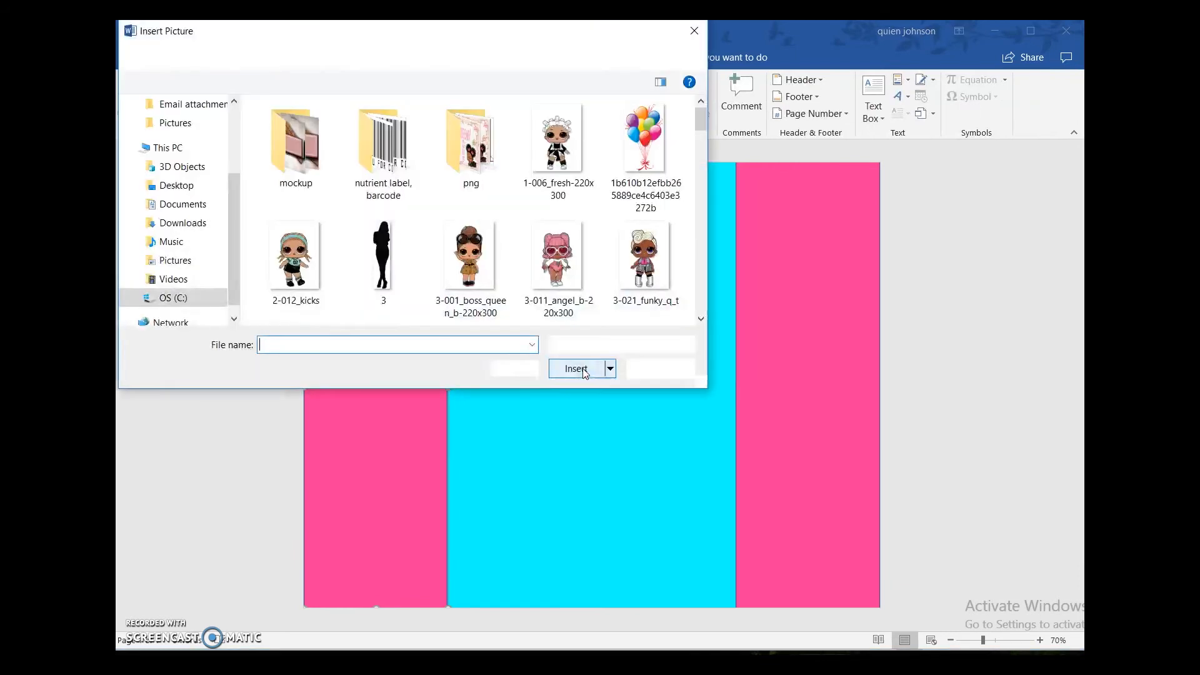
{"action": "left_click", "coordinate": [575, 269]}
{"action": "left_click", "coordinate": [577, 368]}
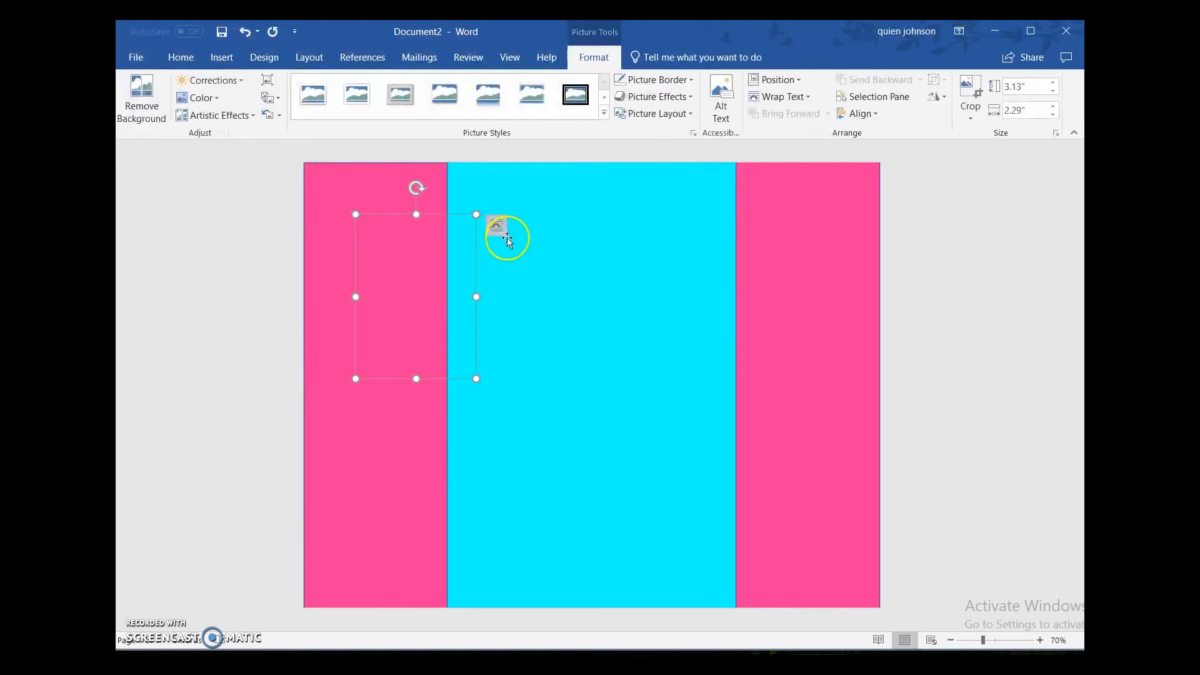
Step: Set the doll picture's wrapping to In Front of Text, shrink it to about 1.76" by 1.29" and place it on the left panel's lower half
{"action": "left_click", "coordinate": [496, 226]}
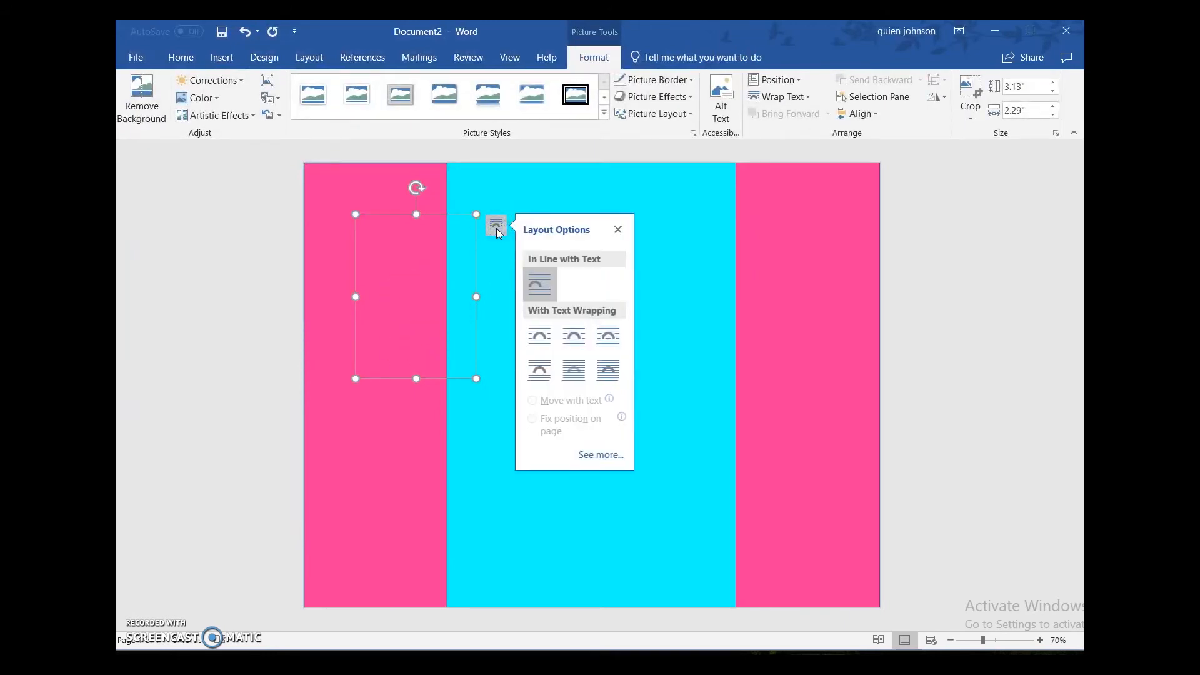
{"action": "left_click", "coordinate": [611, 374]}
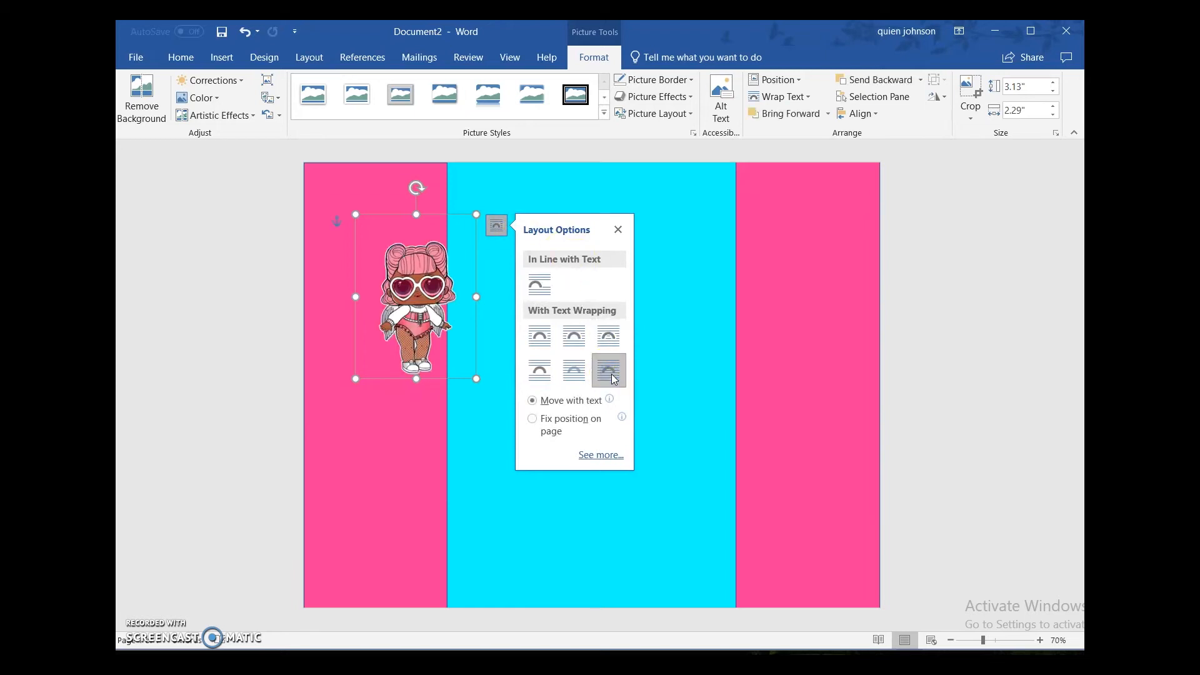
{"action": "left_click_drag", "start_coordinate": [480, 379], "coordinate": [351, 450]}
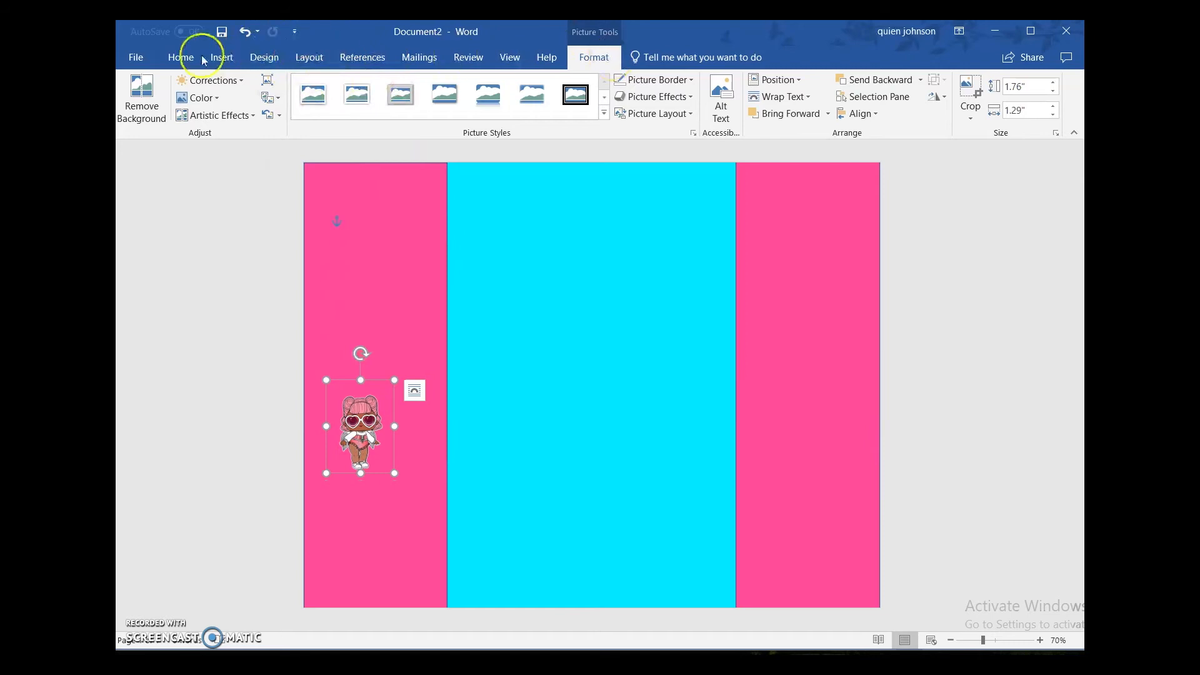
Step: Add WordArt in the outlined white style reading "Happy Birthday" and place it near the top of the middle panel
{"action": "left_click", "coordinate": [222, 57]}
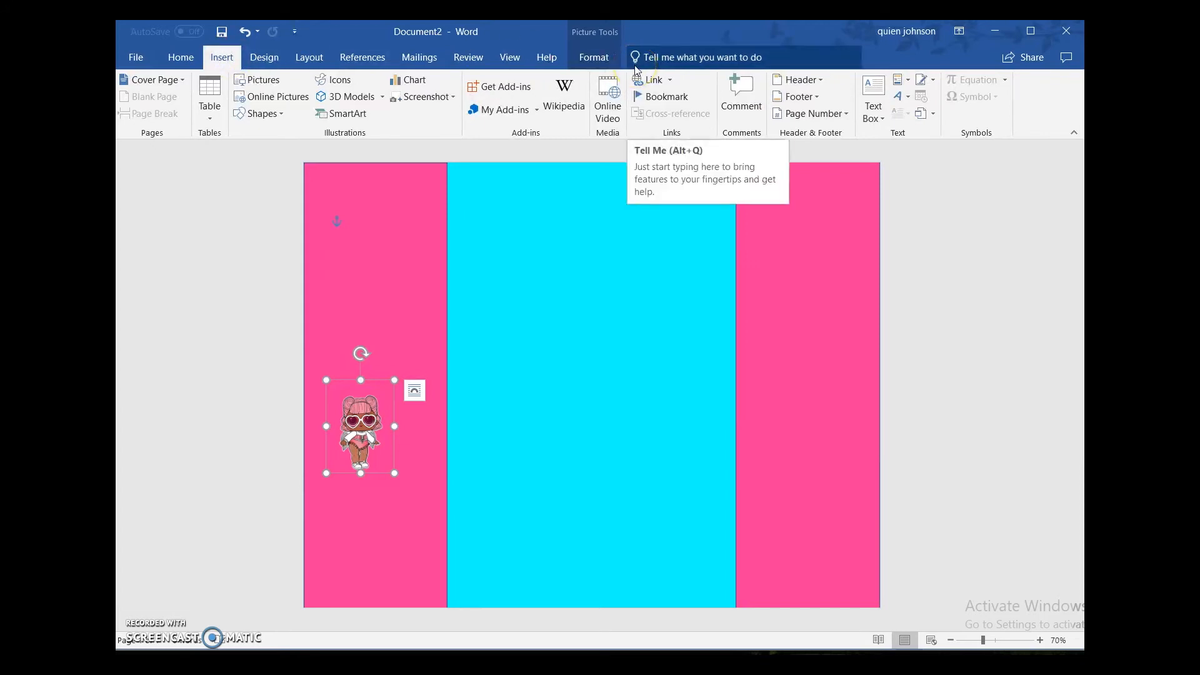
{"action": "left_click", "coordinate": [898, 100]}
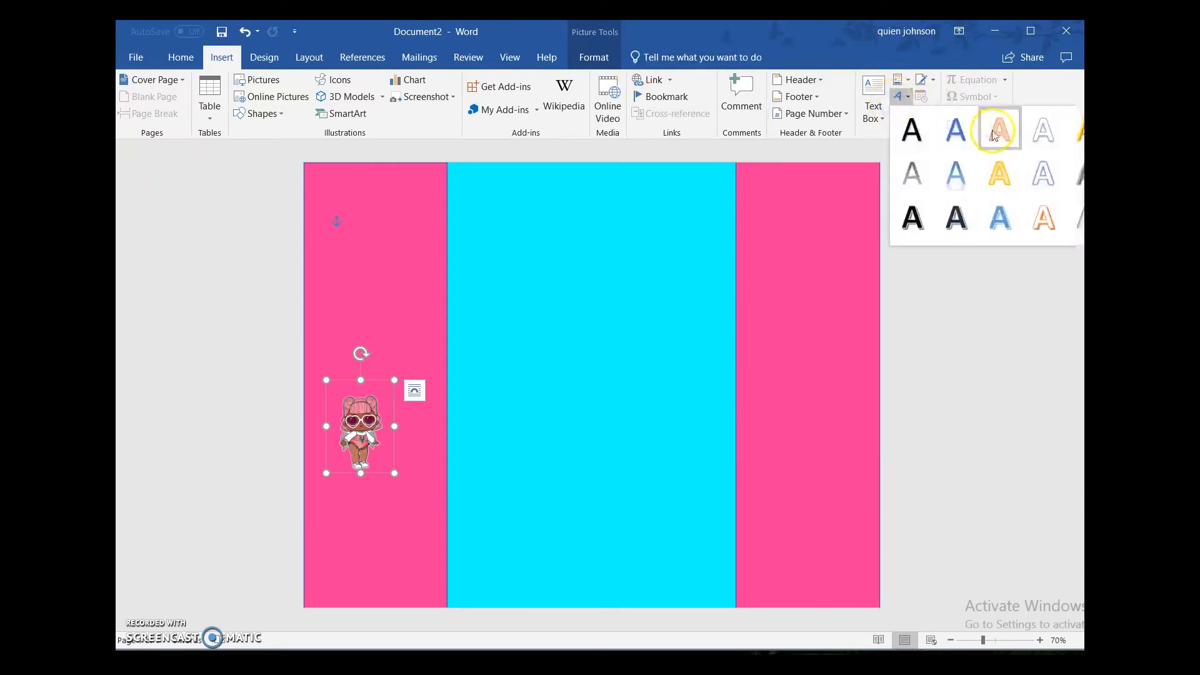
{"action": "left_click", "coordinate": [1036, 137]}
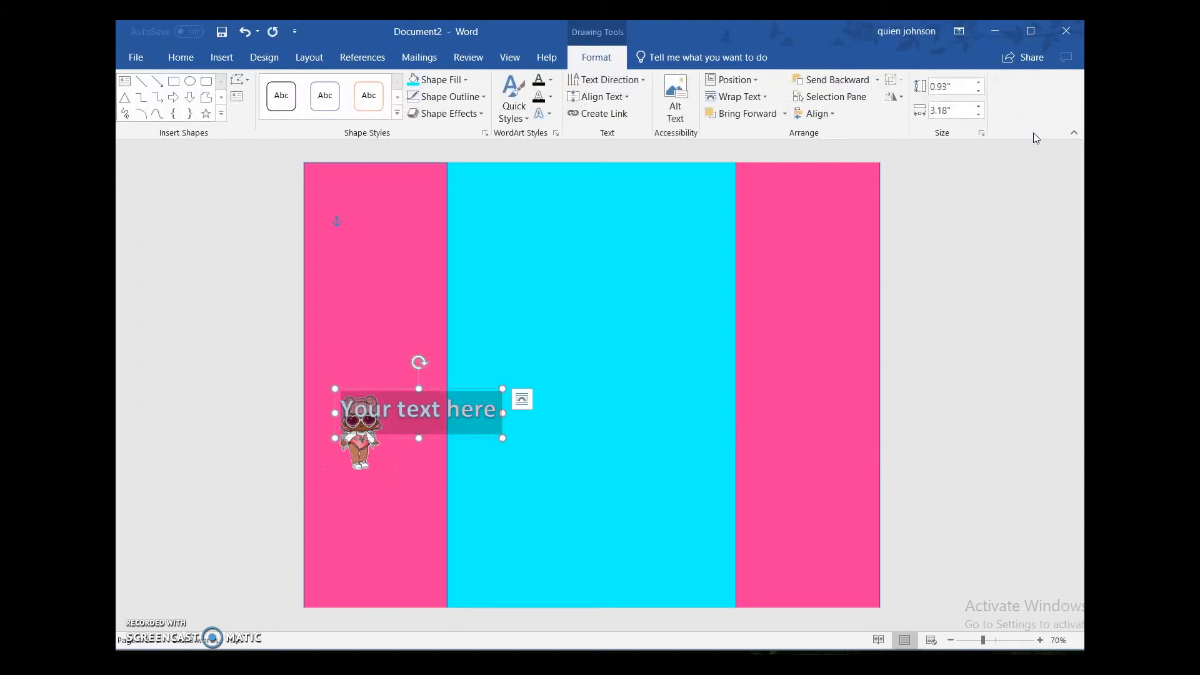
{"action": "type", "text": "Happy"}
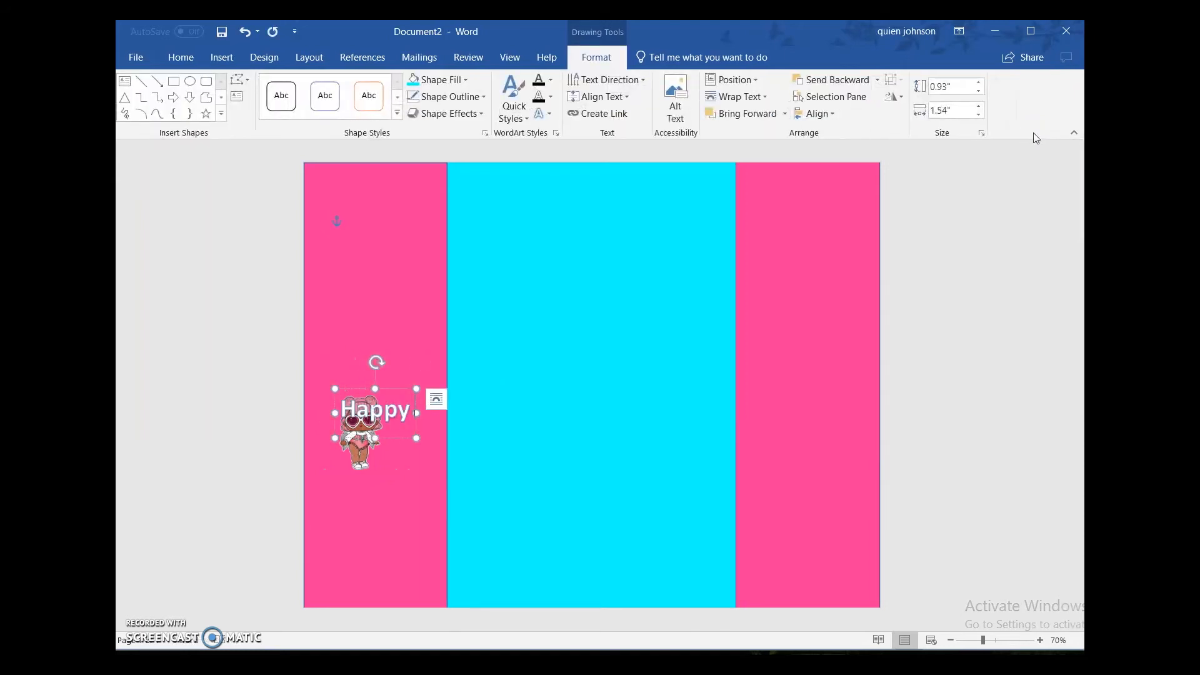
{"action": "type", "text": " Birthd"}
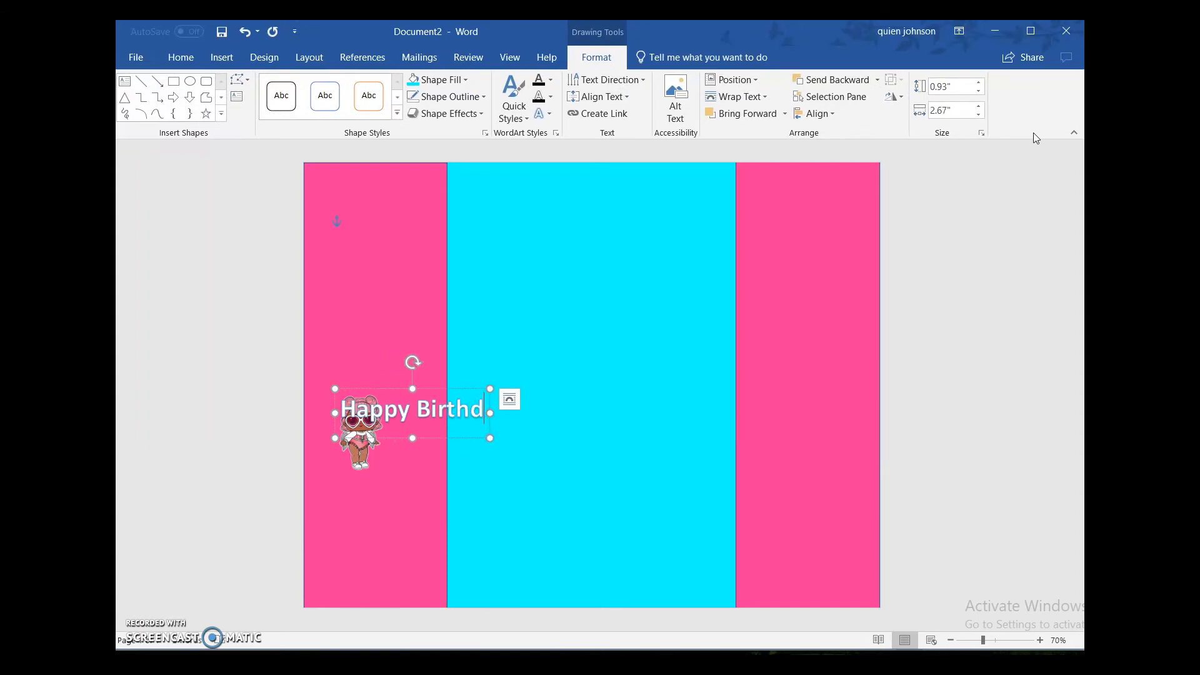
{"action": "type", "text": "ay"}
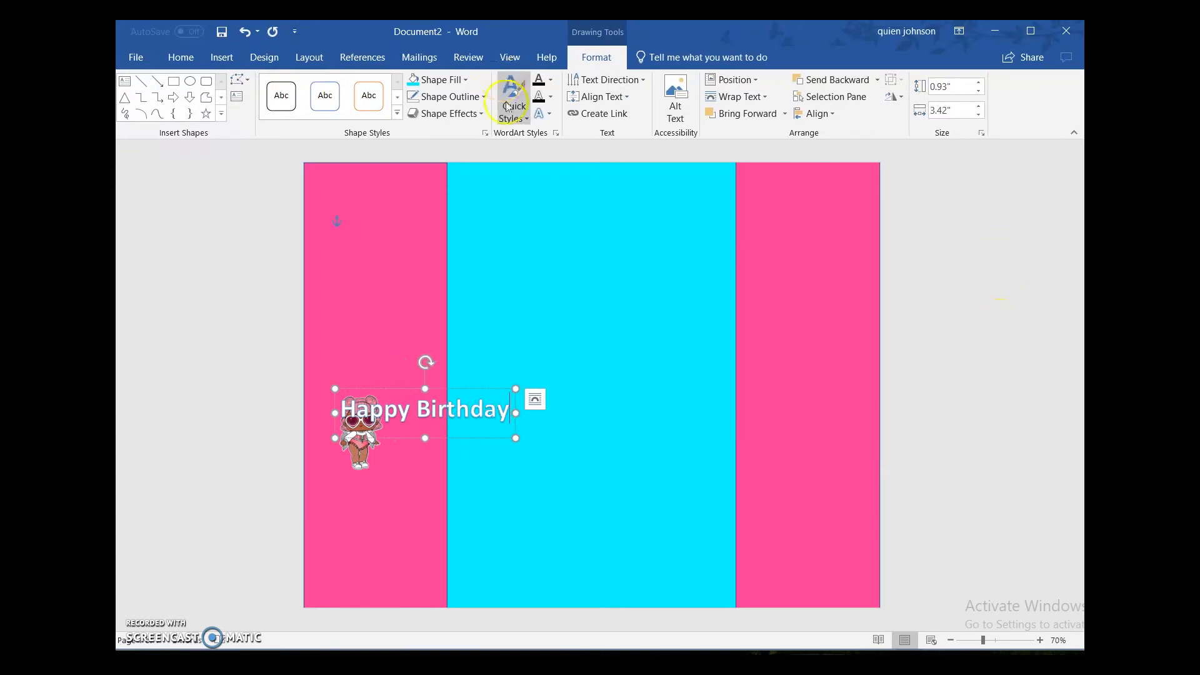
{"action": "left_click_drag", "start_coordinate": [471, 437], "coordinate": [644, 264]}
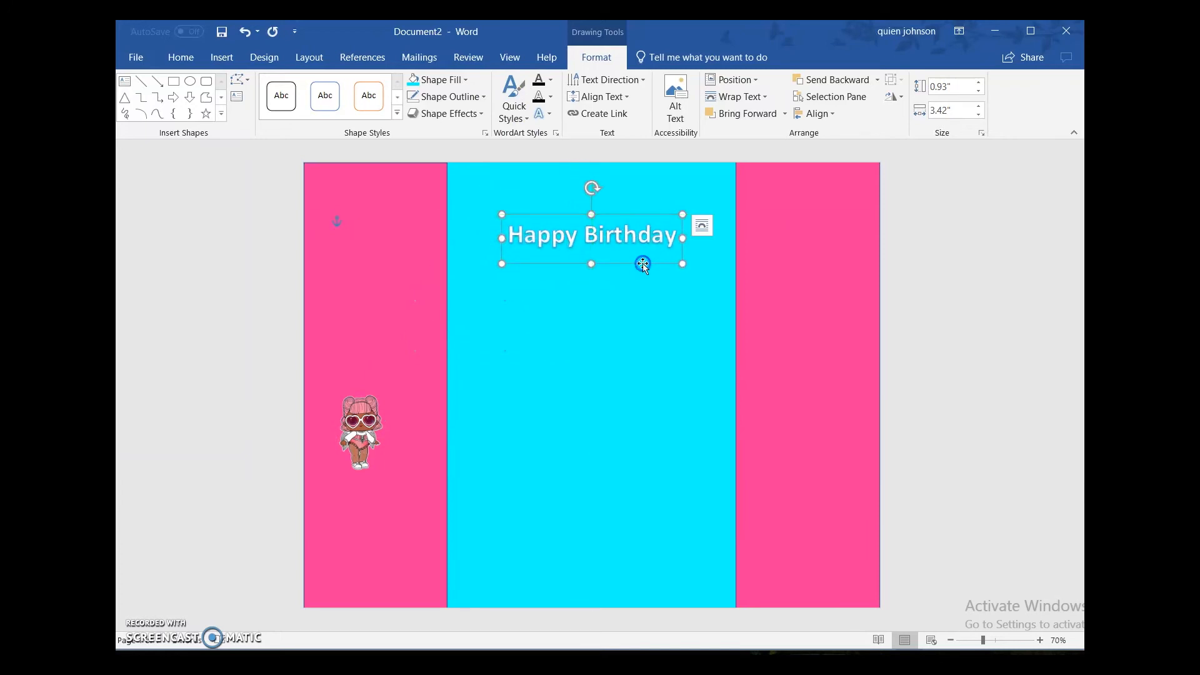
{"action": "left_click", "coordinate": [466, 80]}
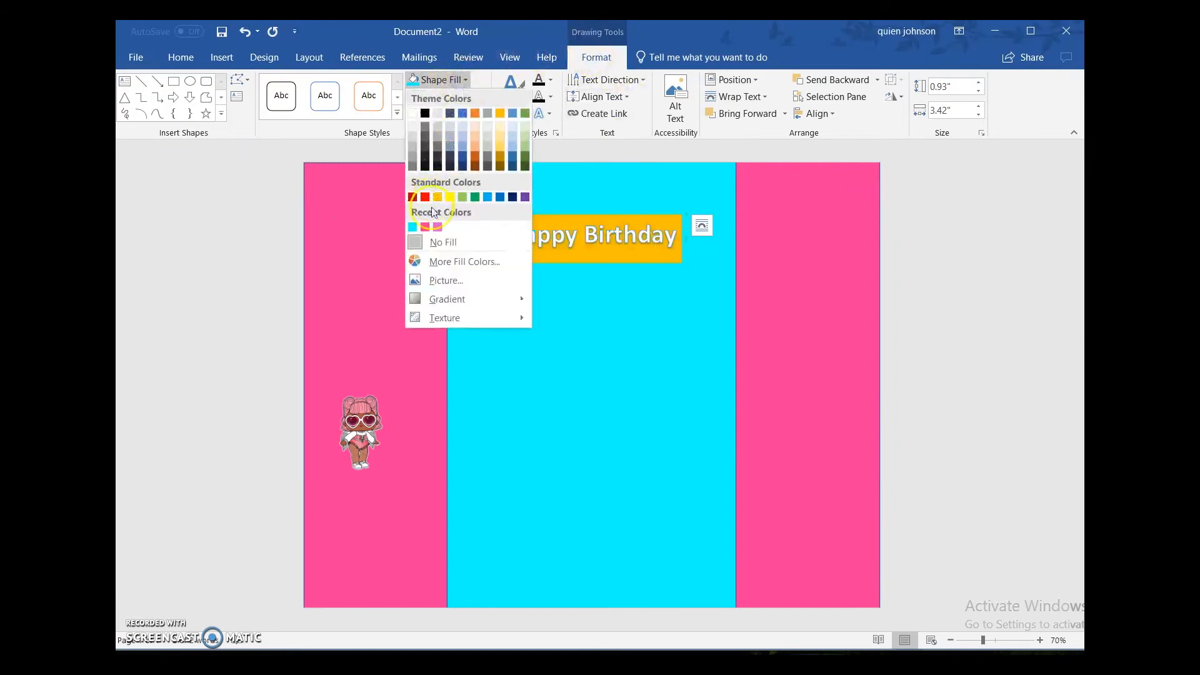
{"action": "left_click", "coordinate": [425, 227]}
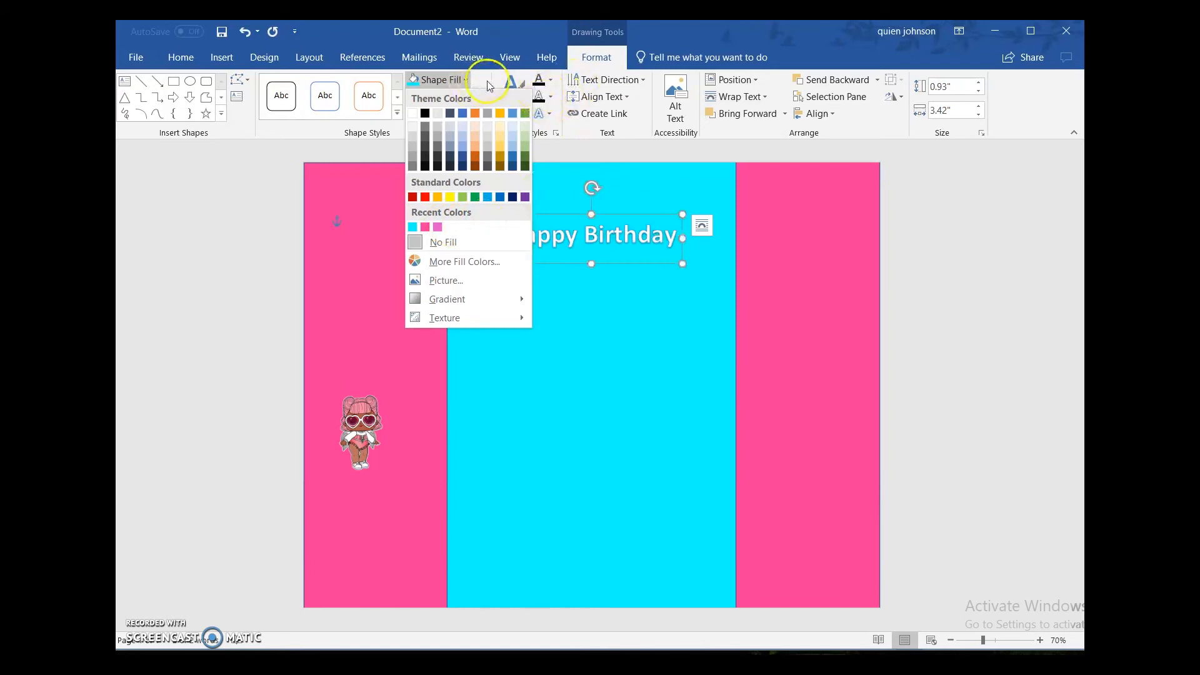
{"action": "left_click", "coordinate": [475, 97]}
{"action": "left_click", "coordinate": [476, 98]}
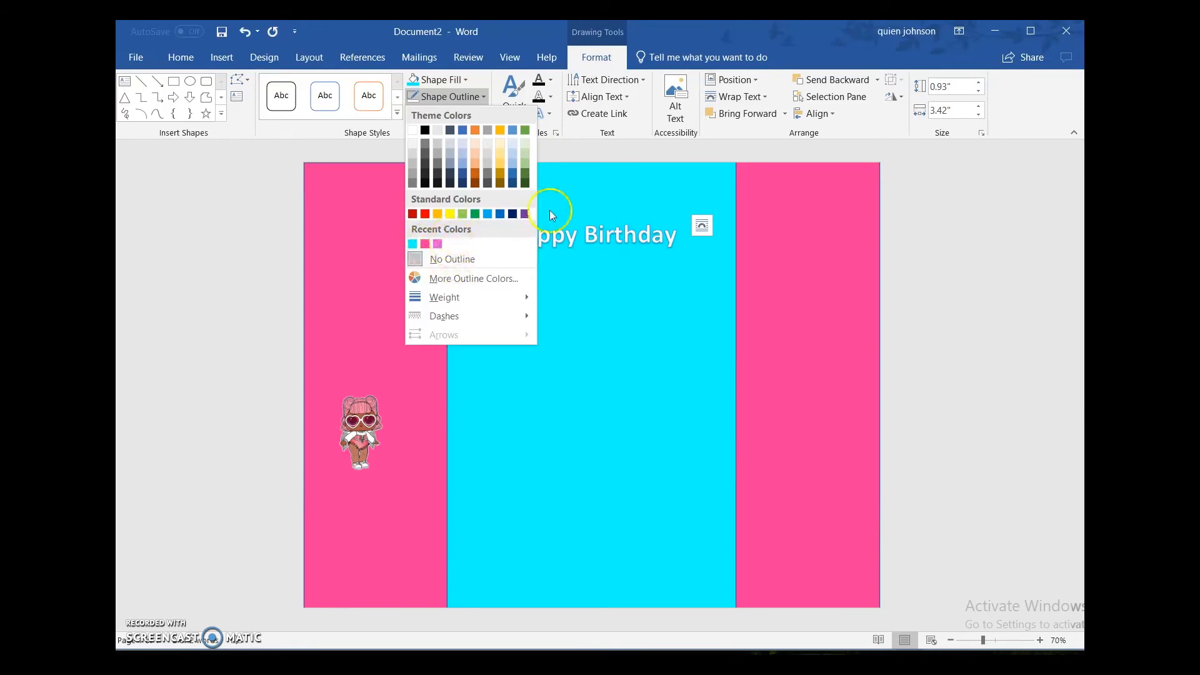
Step: Set the text fill of the Happy Birthday WordArt to the hot pink from the recent colors
{"action": "left_click", "coordinate": [587, 242]}
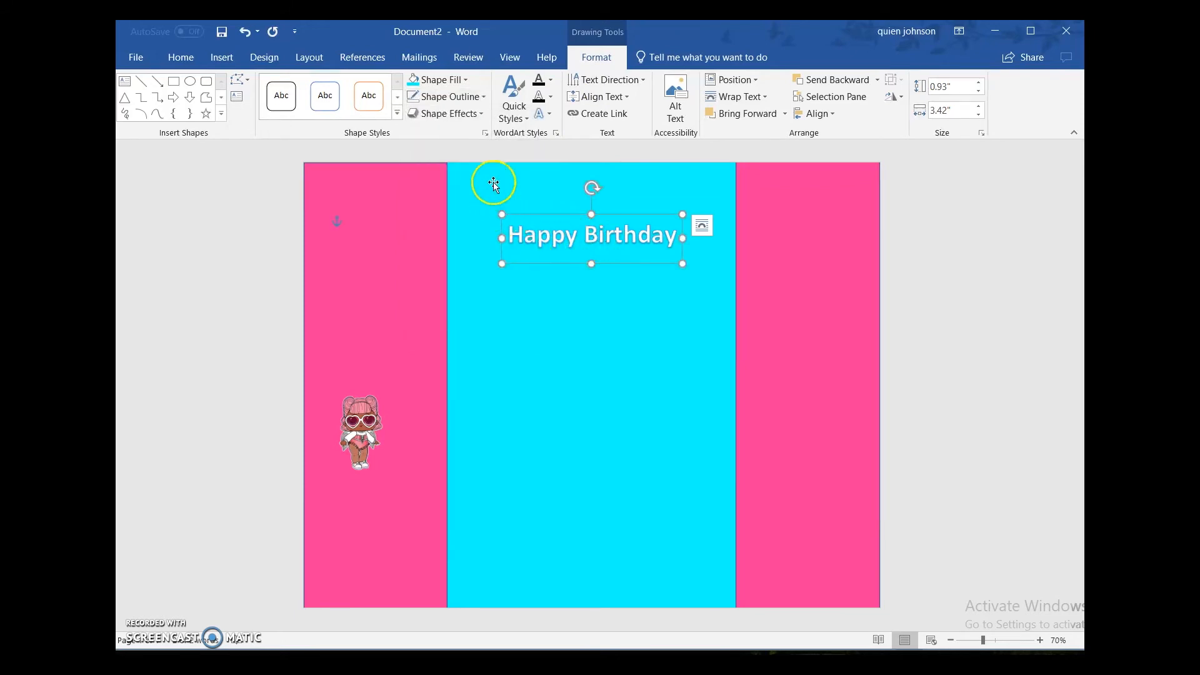
{"action": "left_click", "coordinate": [552, 82]}
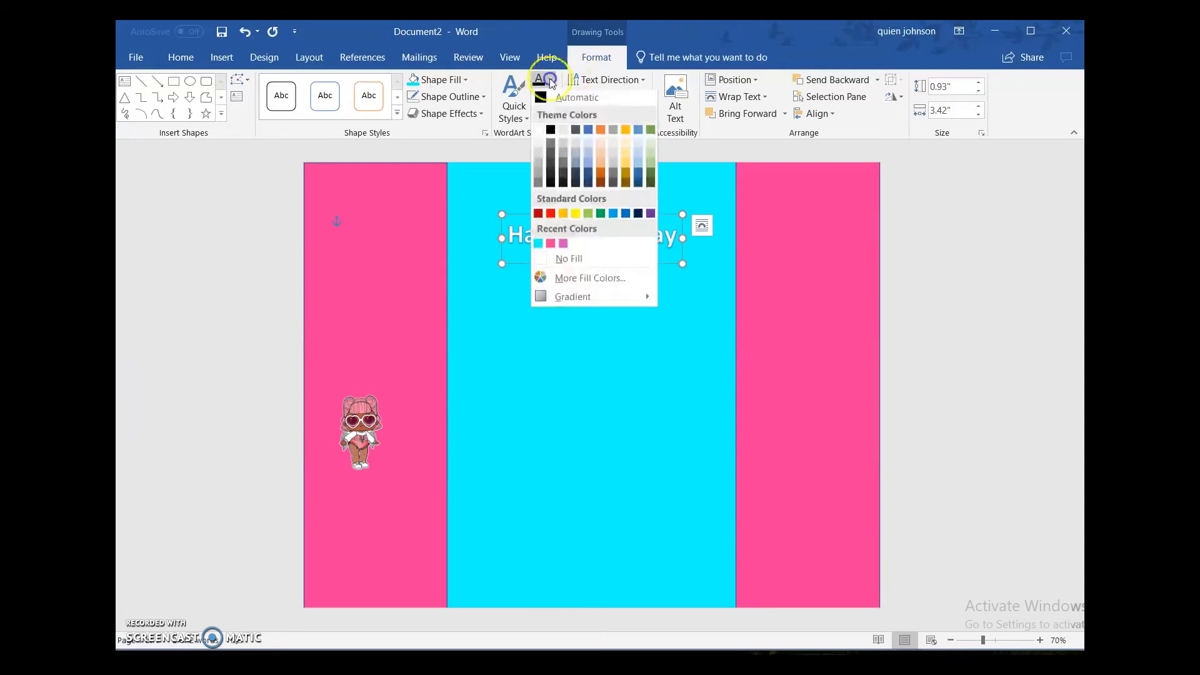
{"action": "left_click", "coordinate": [552, 244]}
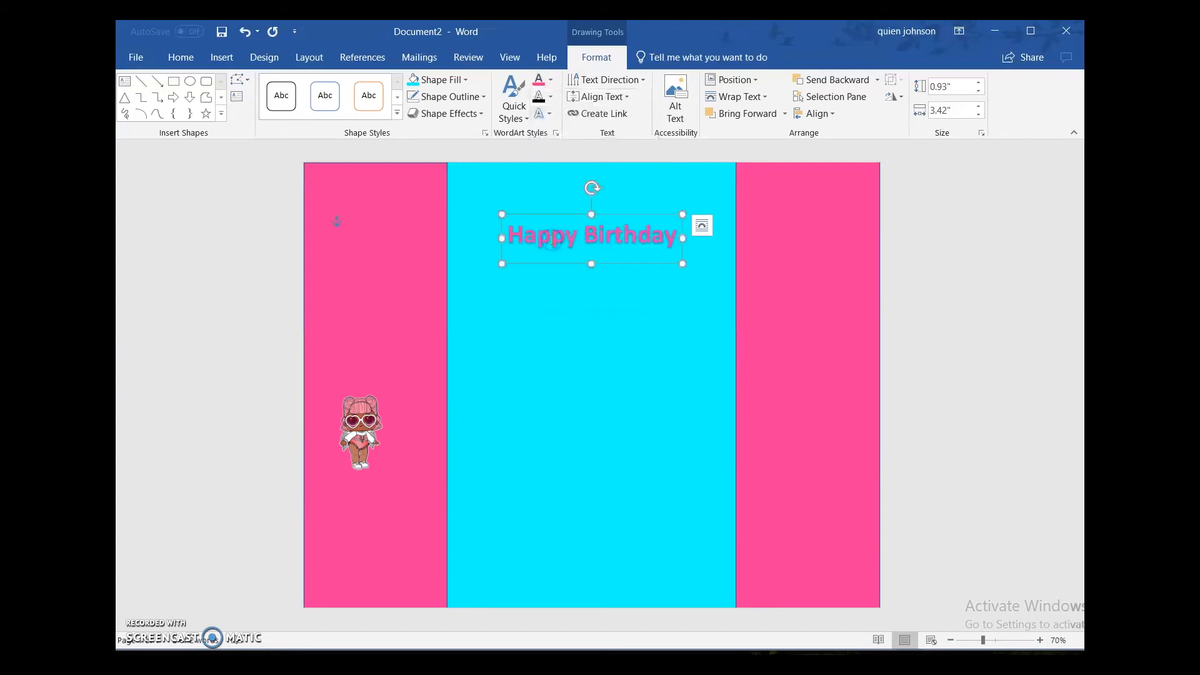
Step: Set the text outline of the Happy Birthday WordArt to the standard yellow
{"action": "left_click", "coordinate": [553, 98]}
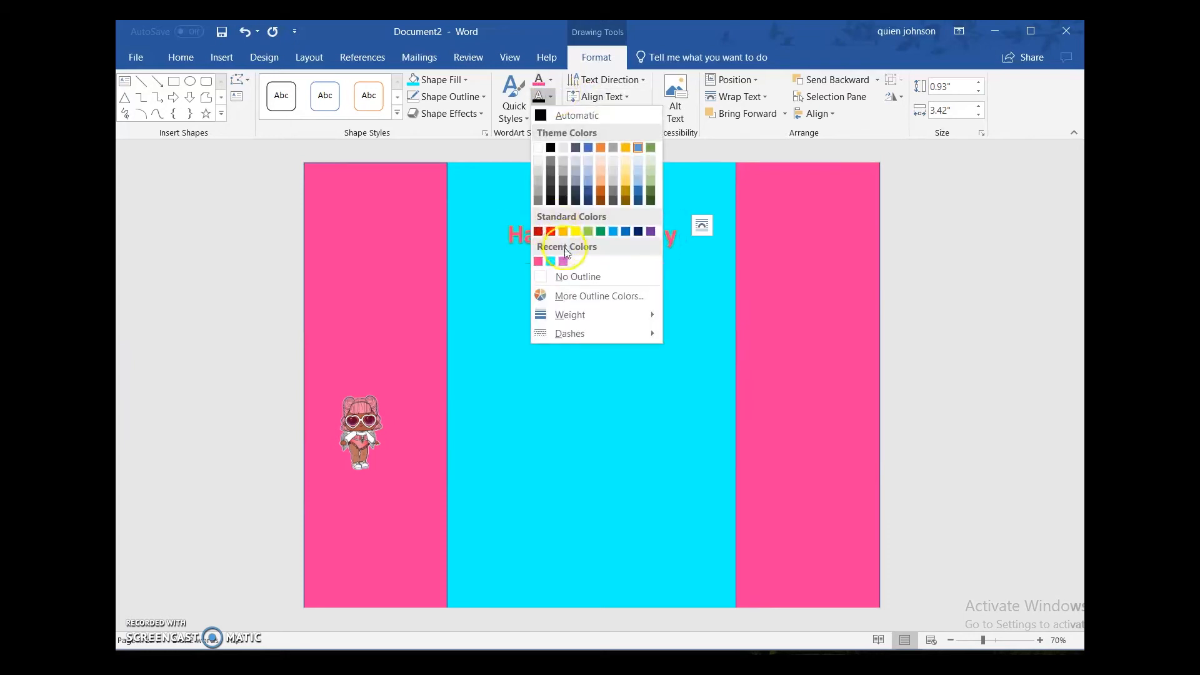
{"action": "left_click", "coordinate": [577, 232]}
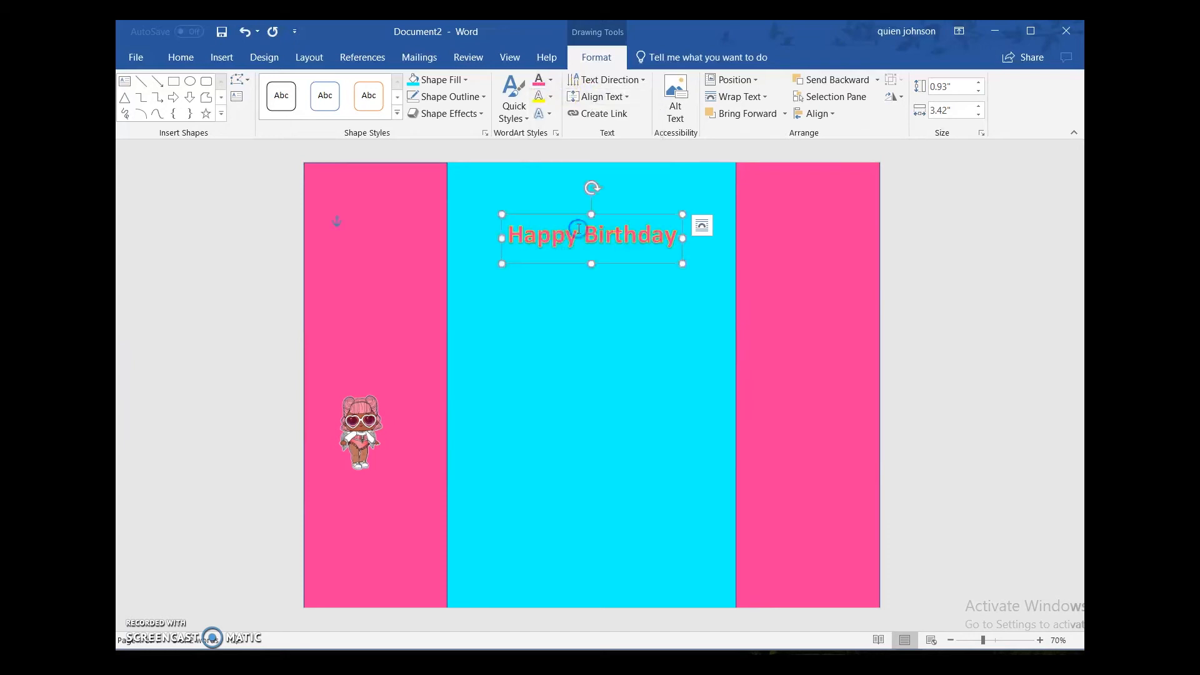
{"action": "left_click", "coordinate": [259, 243]}
{"action": "left_click", "coordinate": [575, 271]}
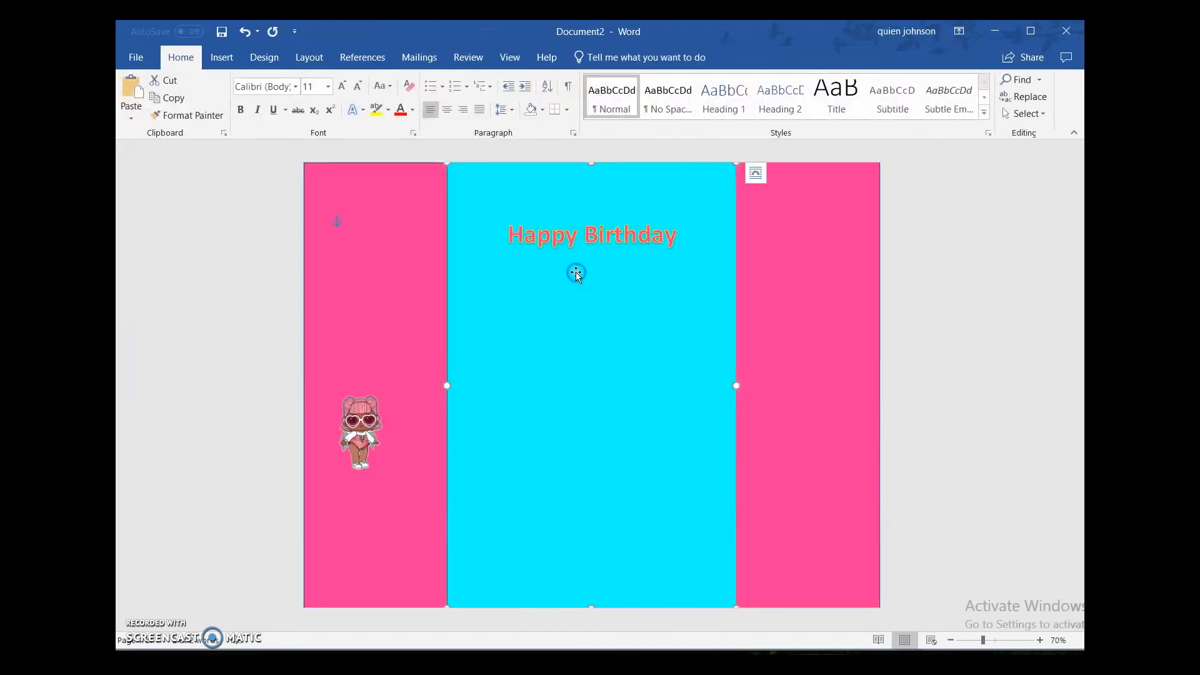
Step: Set the whole Happy Birthday WordArt to font size 48 and shorten its box to about 0.85" high
{"action": "left_click", "coordinate": [587, 243]}
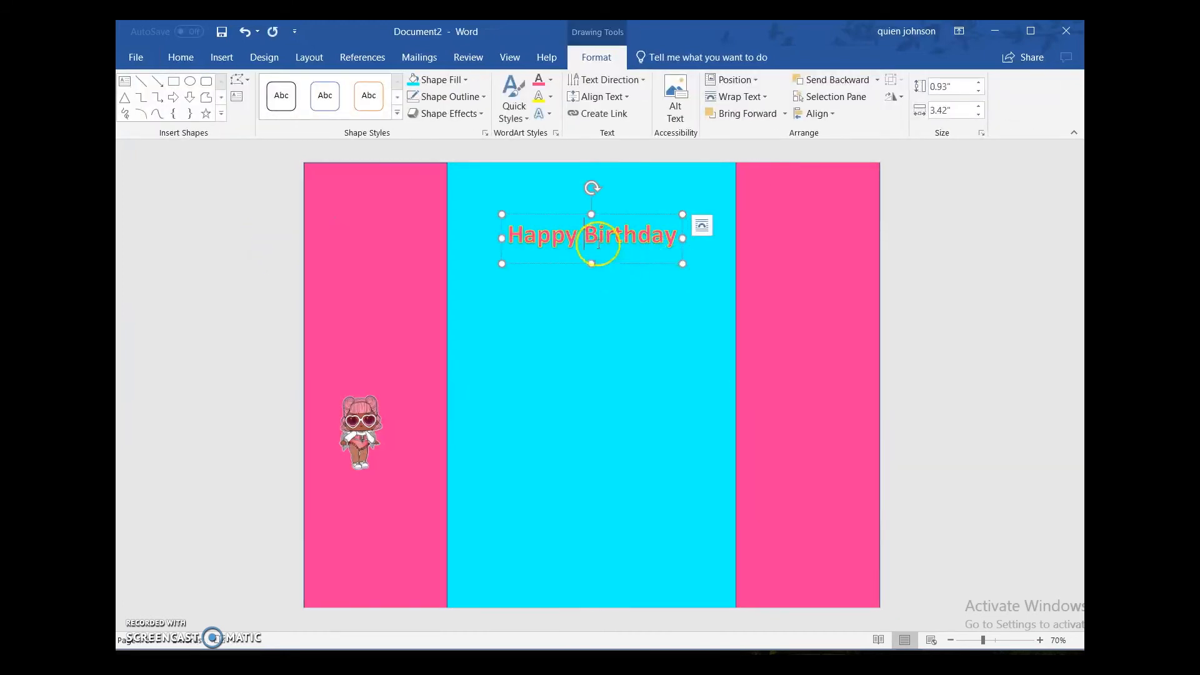
{"action": "double_click", "coordinate": [611, 246]}
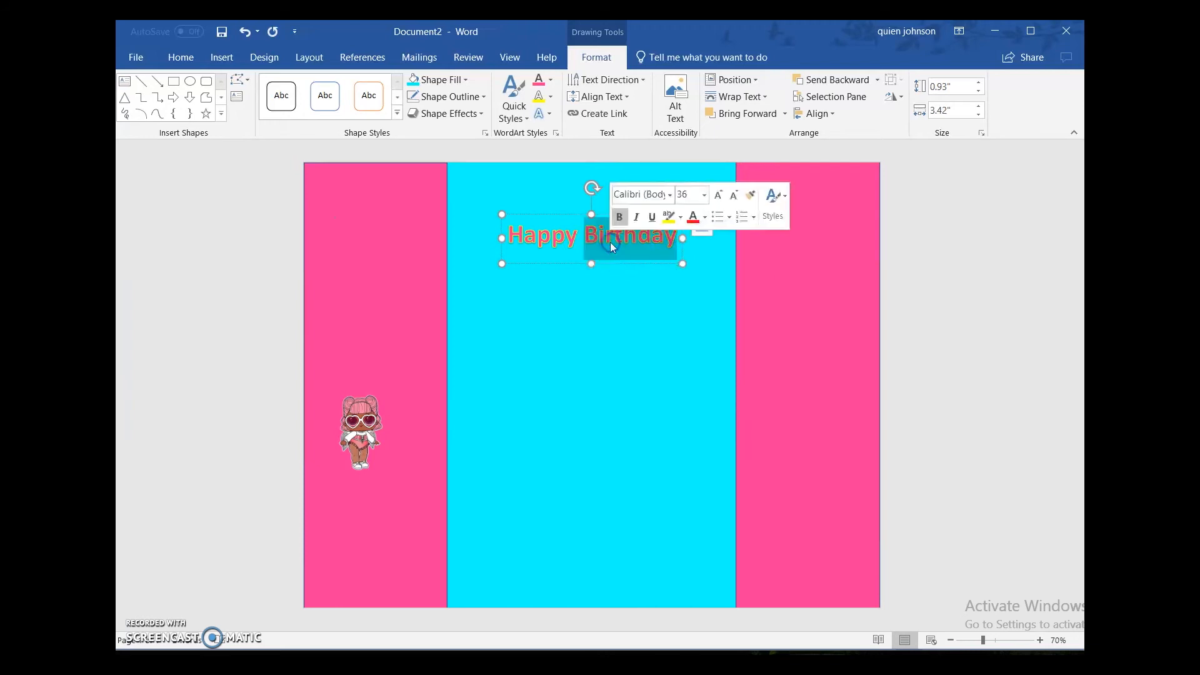
{"action": "triple_click", "coordinate": [555, 239]}
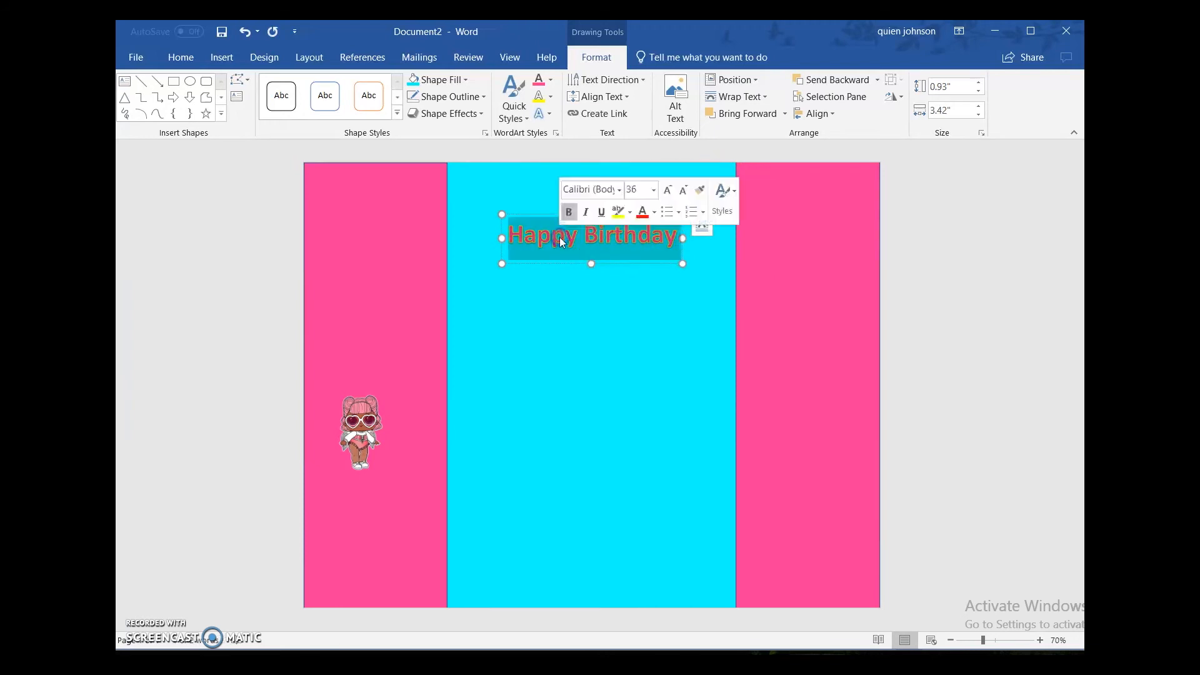
{"action": "left_click", "coordinate": [654, 191]}
{"action": "left_click", "coordinate": [643, 419]}
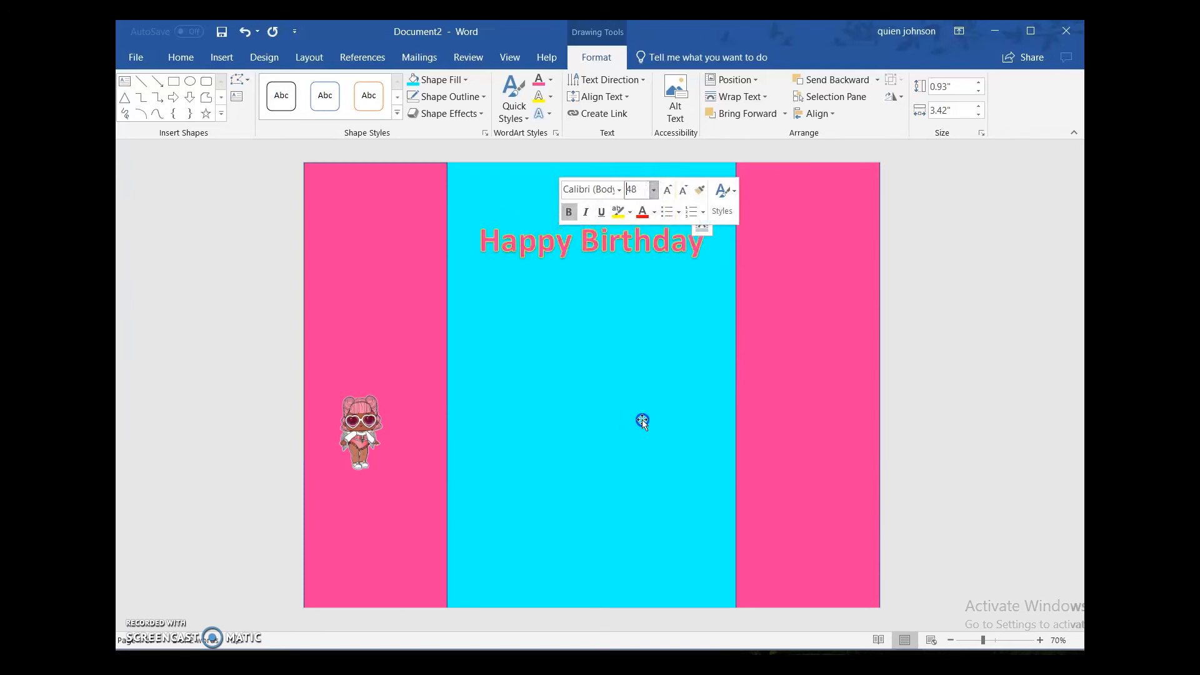
{"action": "mouse_move", "coordinate": [591, 276]}
{"action": "left_mouse_down"}
{"action": "mouse_move", "coordinate": [594, 303]}
{"action": "mouse_move", "coordinate": [592, 259]}
{"action": "left_mouse_up"}
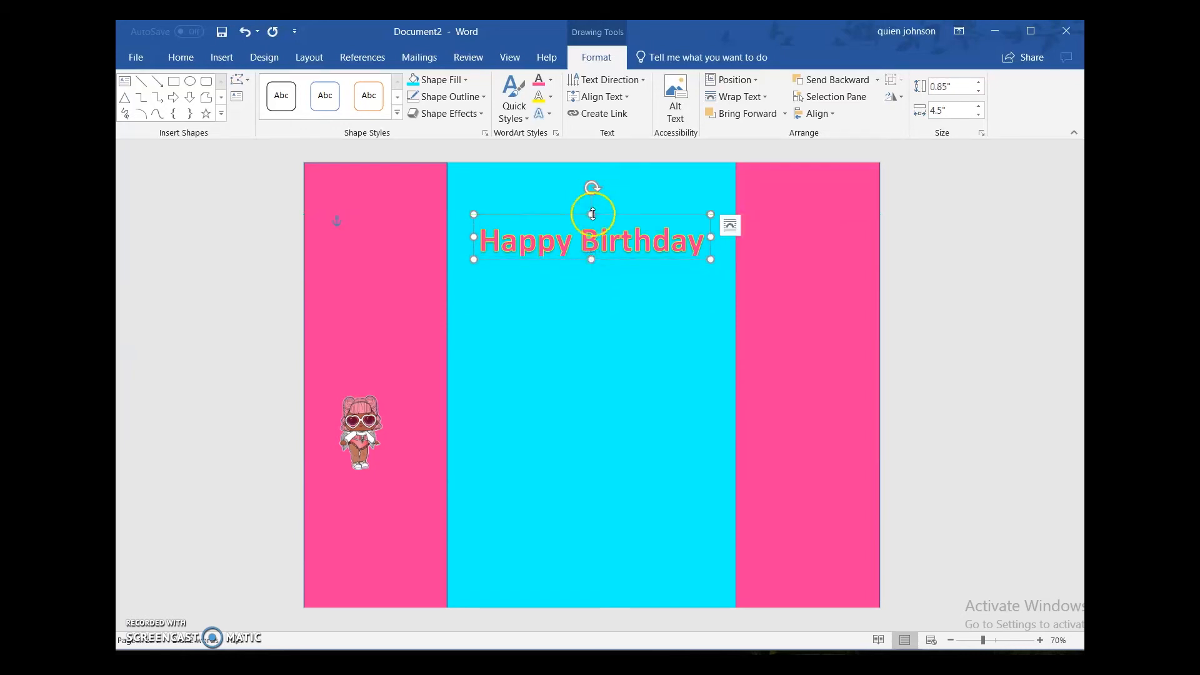
{"action": "mouse_move", "coordinate": [591, 214]}
{"action": "left_mouse_down"}
{"action": "mouse_move", "coordinate": [593, 225]}
{"action": "mouse_move", "coordinate": [593, 214]}
{"action": "left_mouse_up"}
{"action": "left_click", "coordinate": [285, 214]}
{"action": "left_click", "coordinate": [247, 283]}
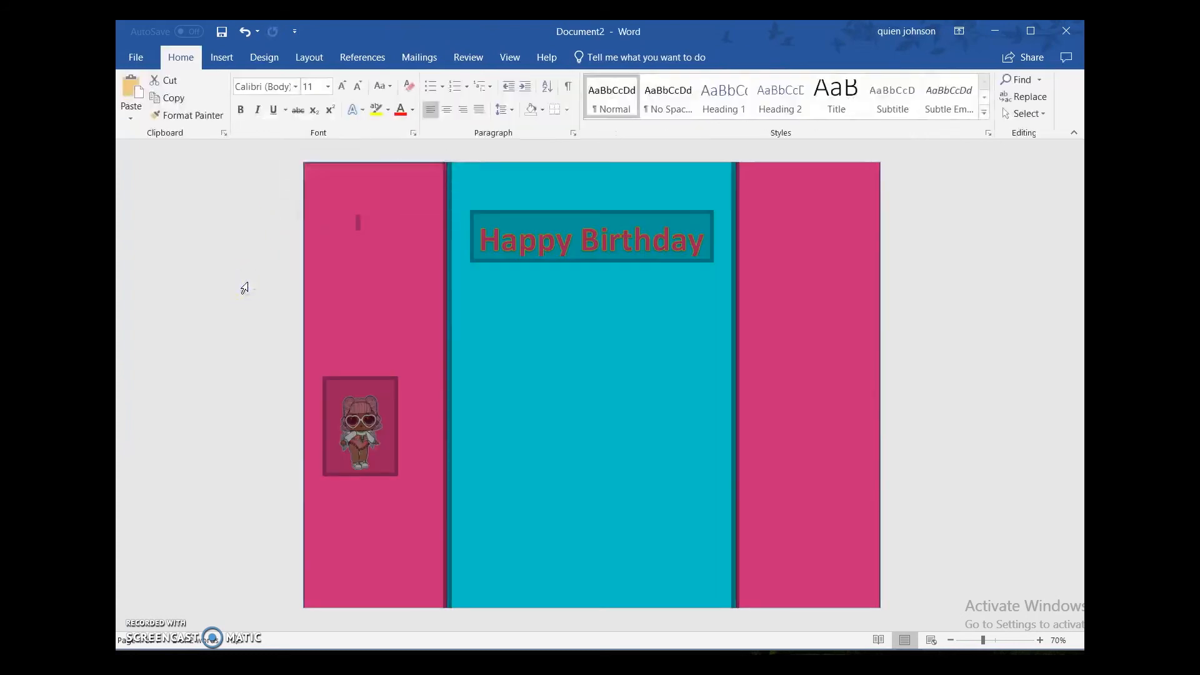
{"action": "right_click", "coordinate": [442, 405]}
{"action": "left_click", "coordinate": [212, 245]}
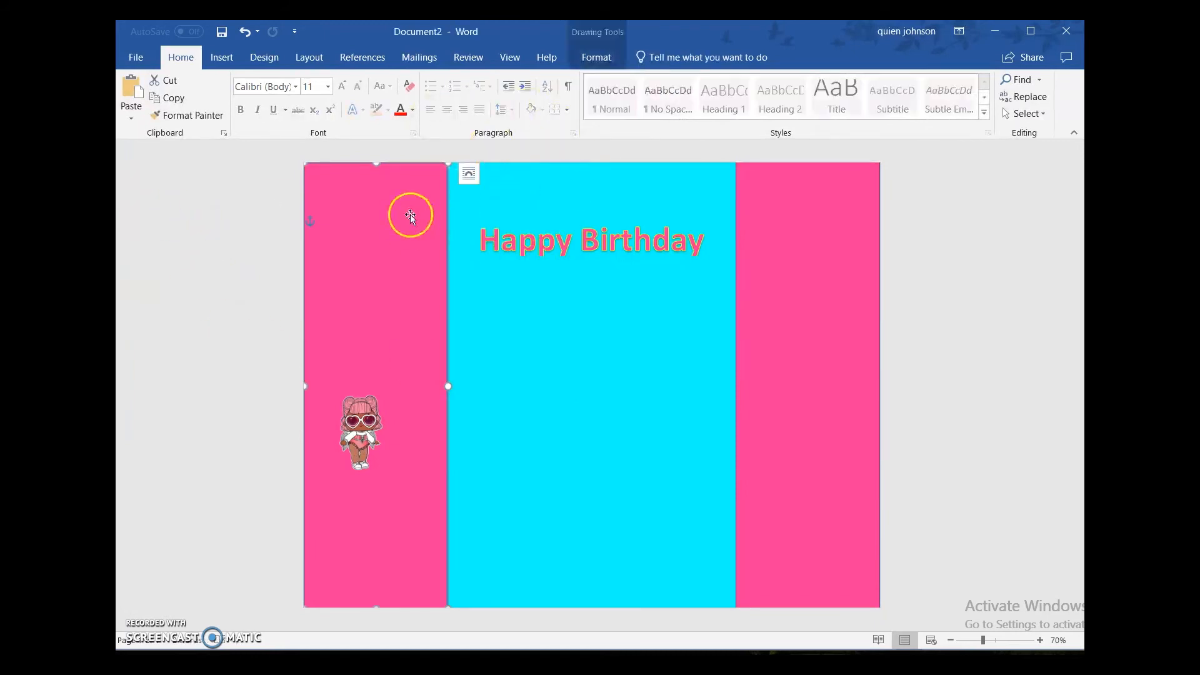
Step: Start inserting pictures from the computer and open the "nutrient label, barcode" folder inside the png folder
{"action": "left_click", "coordinate": [799, 189]}
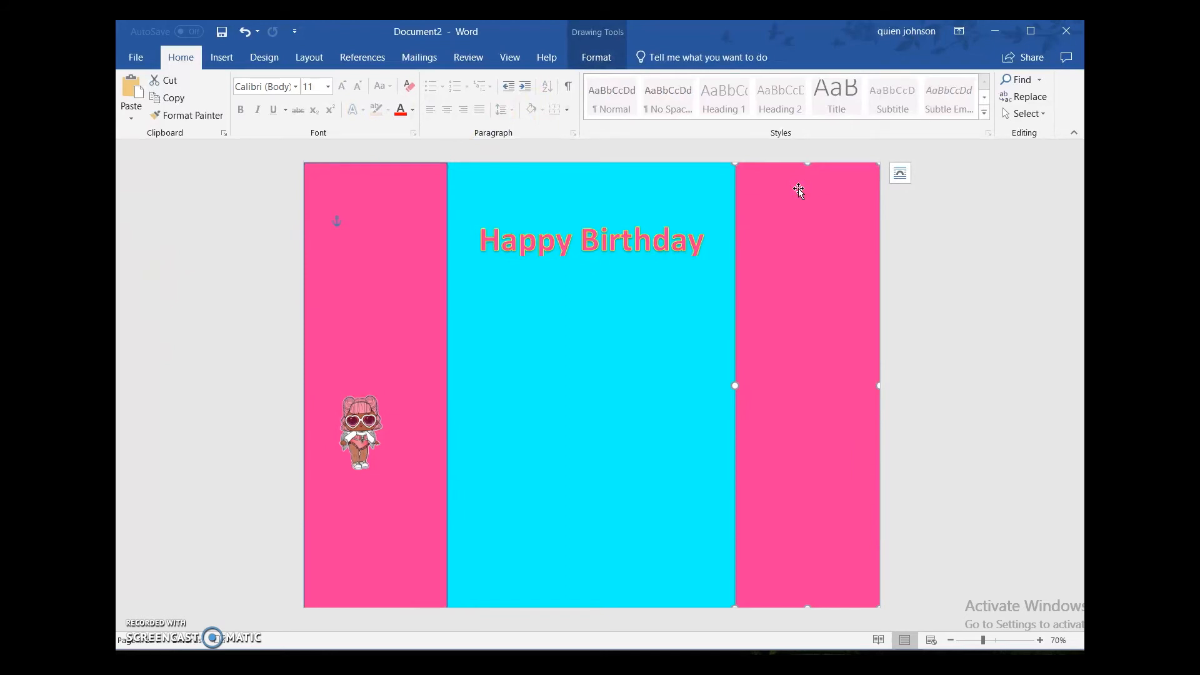
{"action": "left_click", "coordinate": [221, 58]}
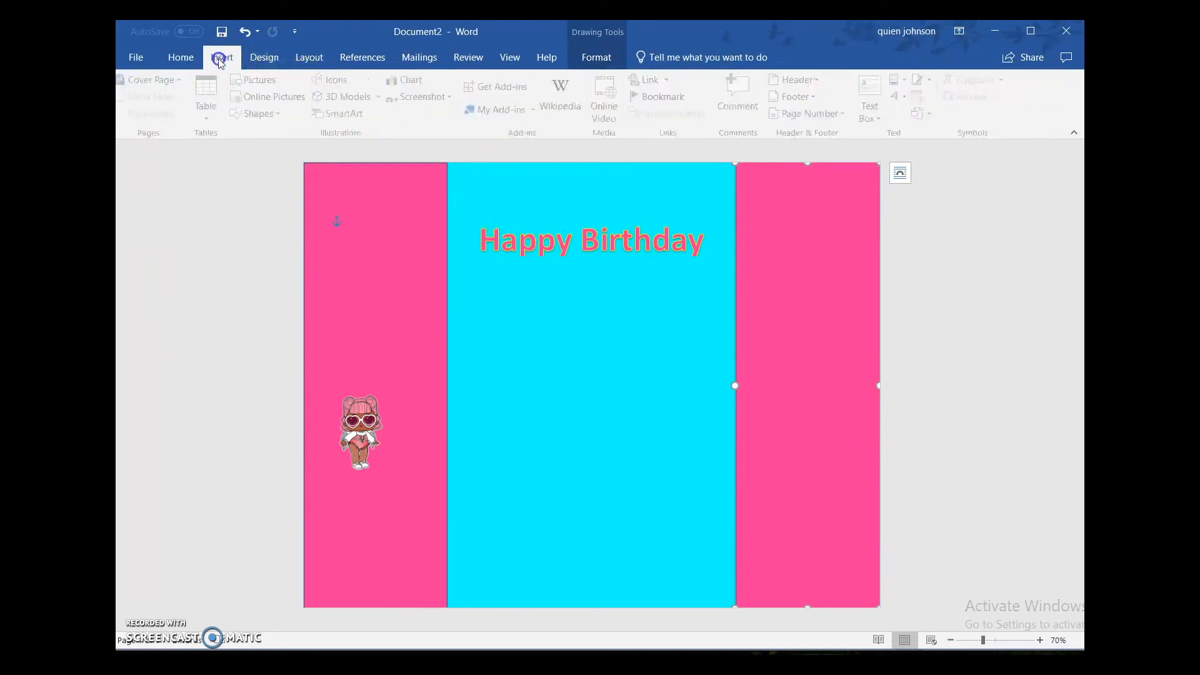
{"action": "left_click", "coordinate": [256, 79]}
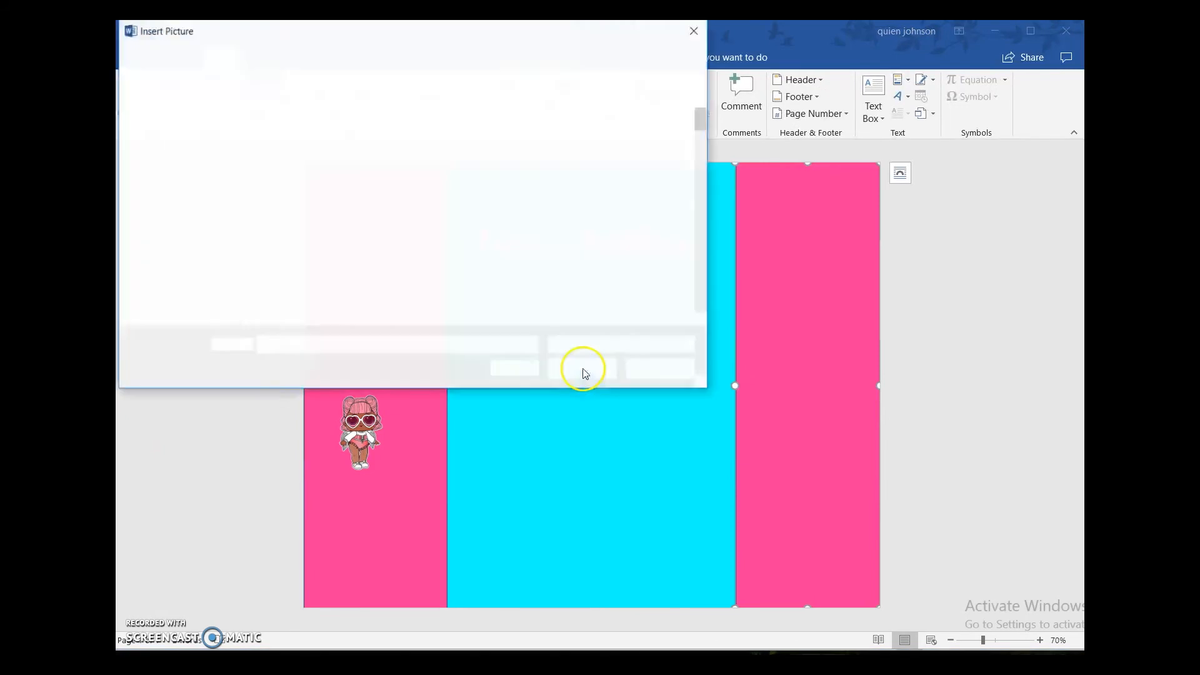
{"action": "left_click", "coordinate": [396, 172]}
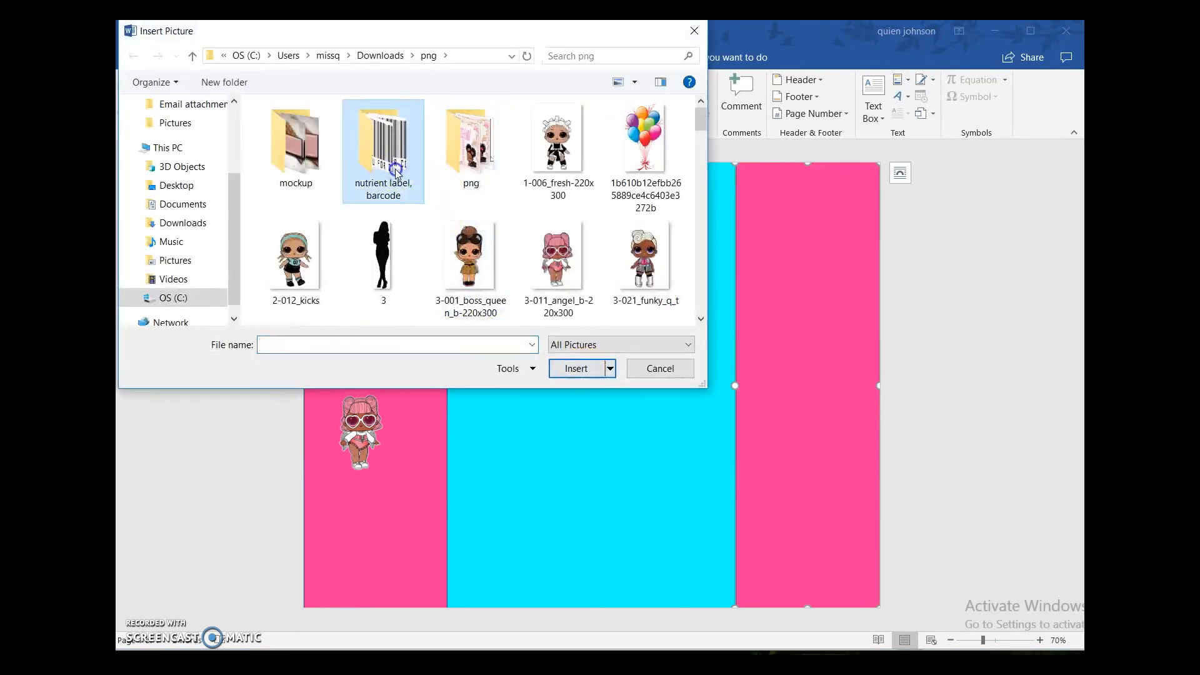
{"action": "double_click", "coordinate": [395, 172]}
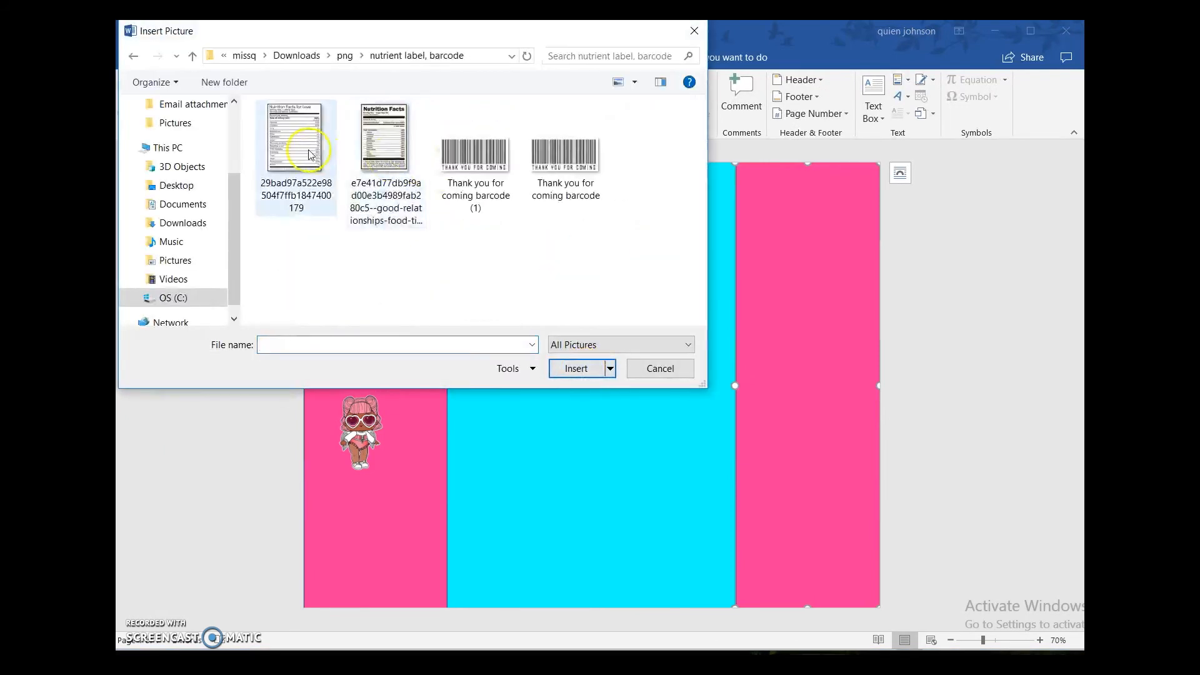
{"action": "left_click", "coordinate": [311, 155]}
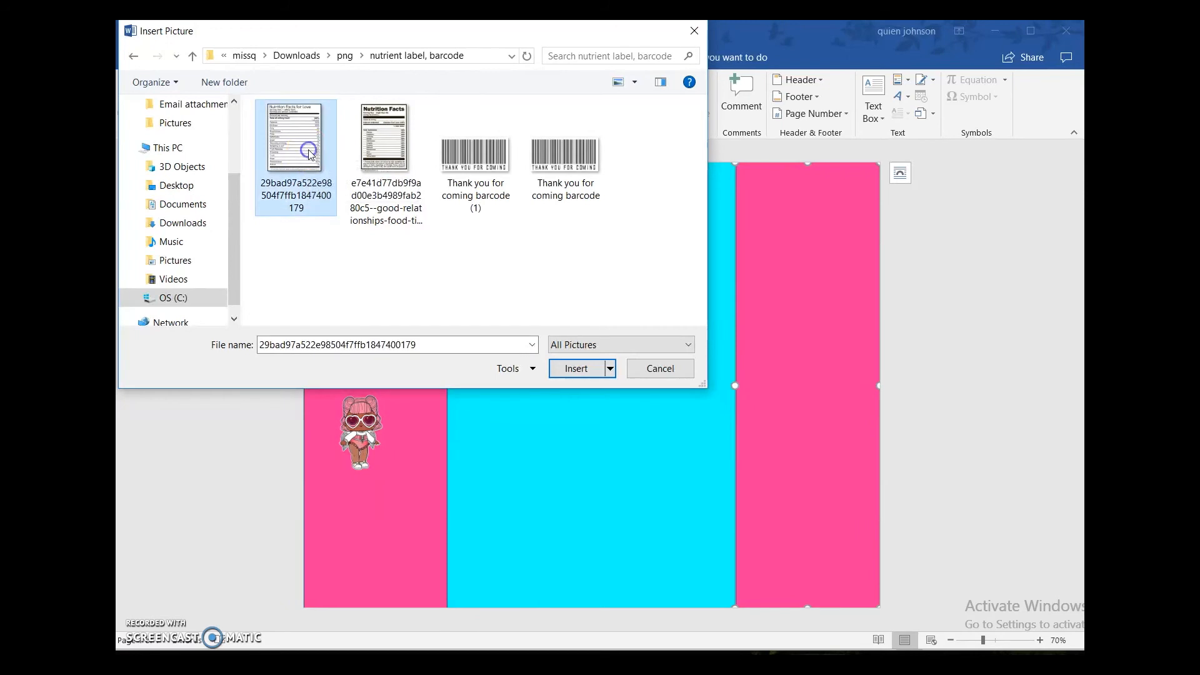
{"action": "right_click", "coordinate": [480, 164]}
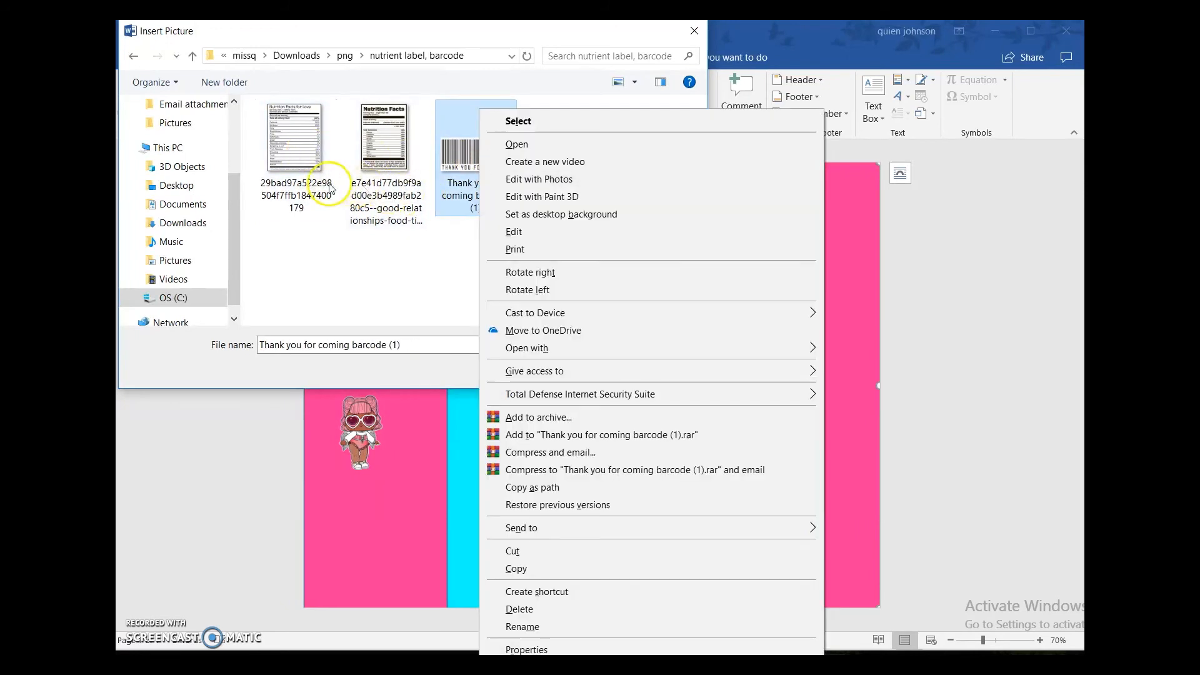
{"action": "left_click", "coordinate": [294, 180]}
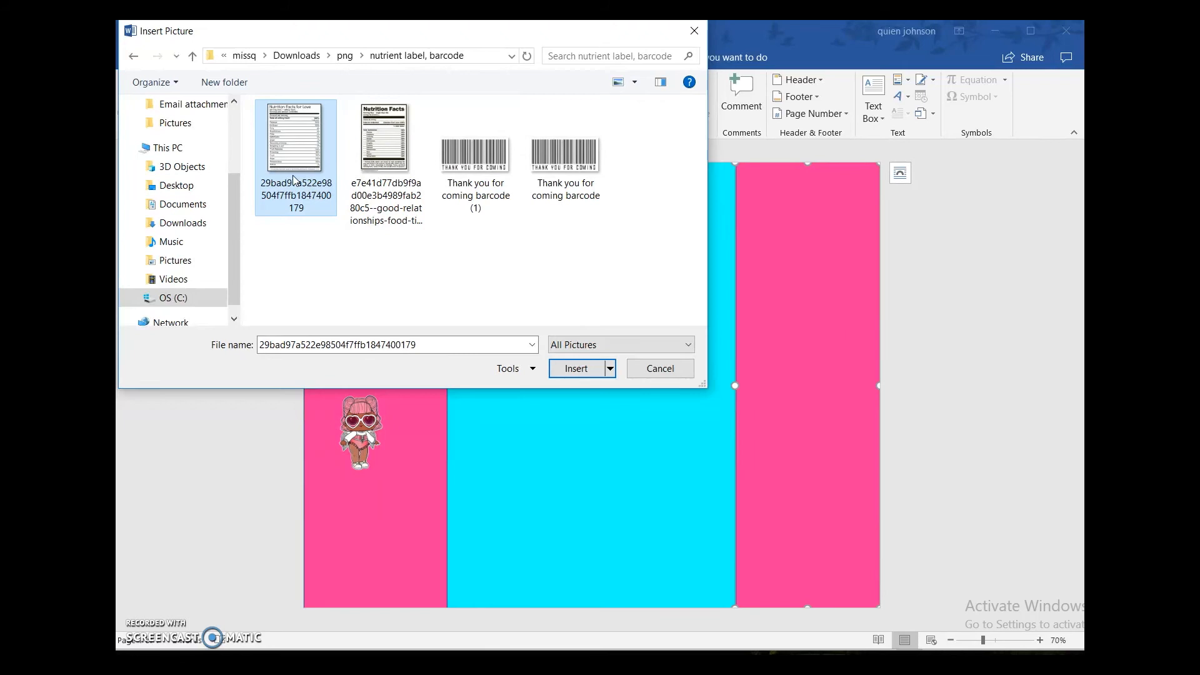
{"action": "right_click", "coordinate": [500, 164]}
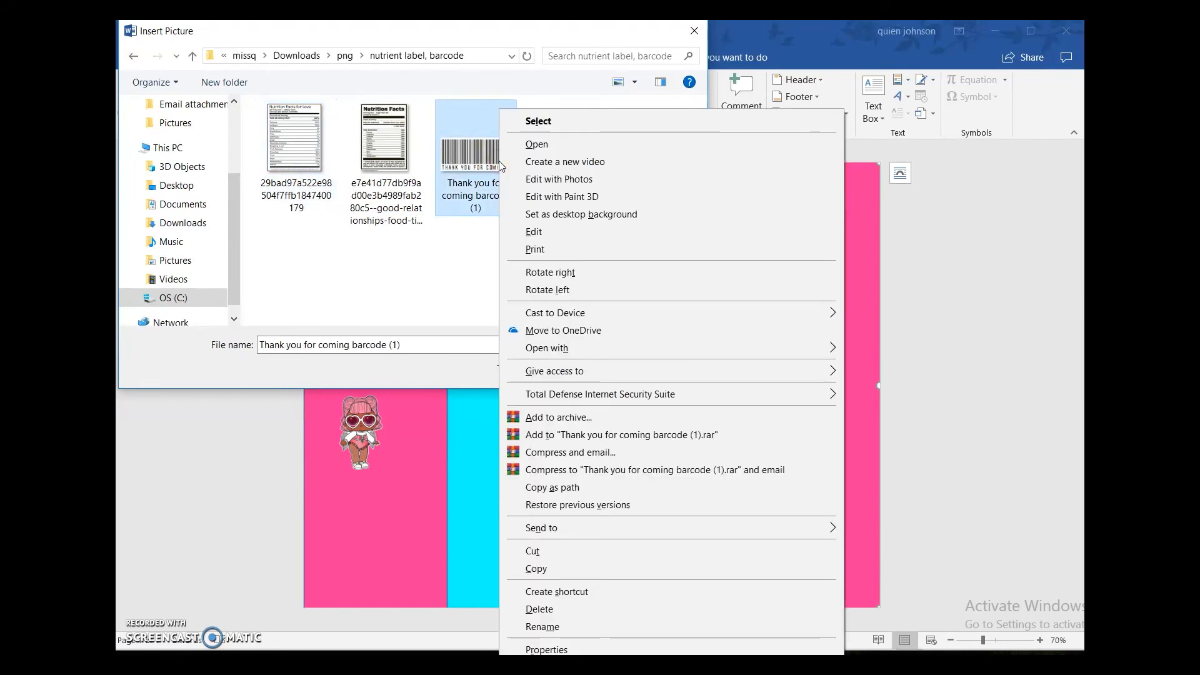
{"action": "right_click", "coordinate": [306, 156]}
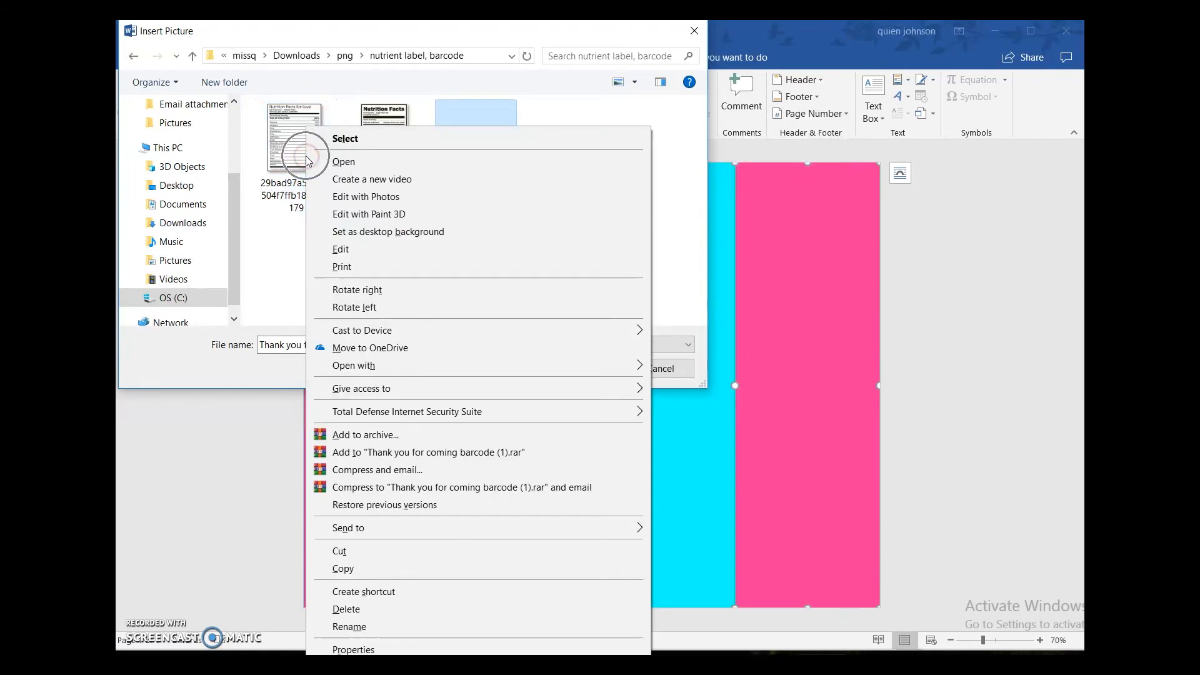
{"action": "left_click", "coordinate": [268, 166]}
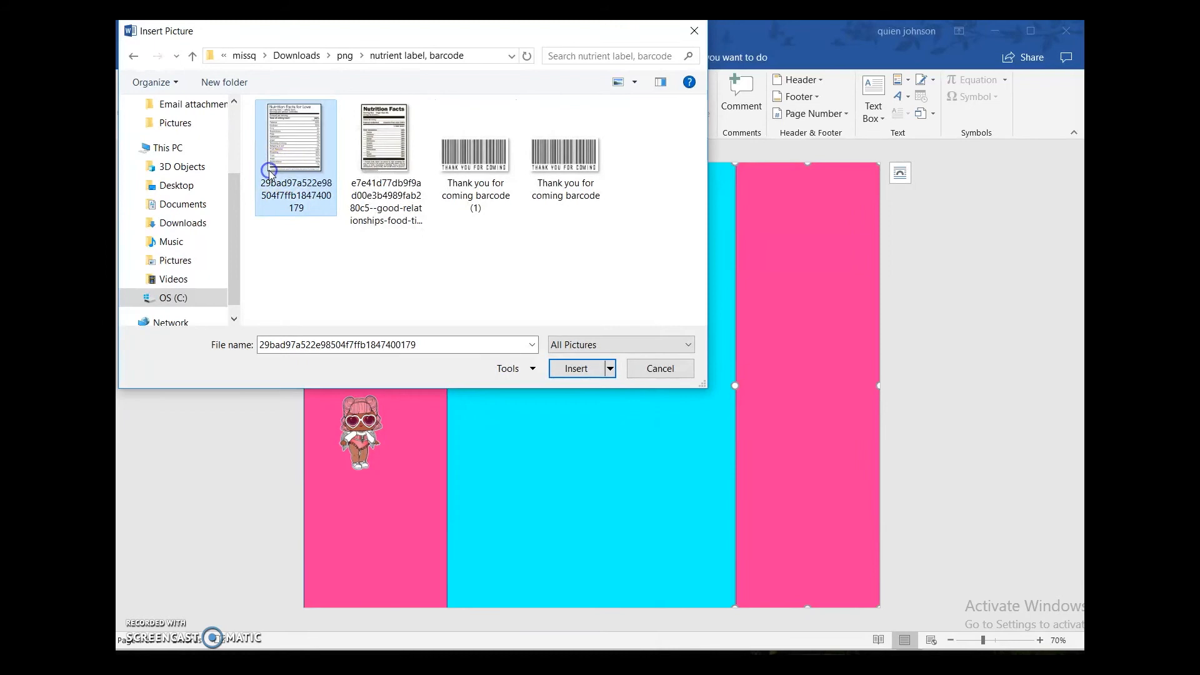
{"action": "right_click", "coordinate": [470, 160]}
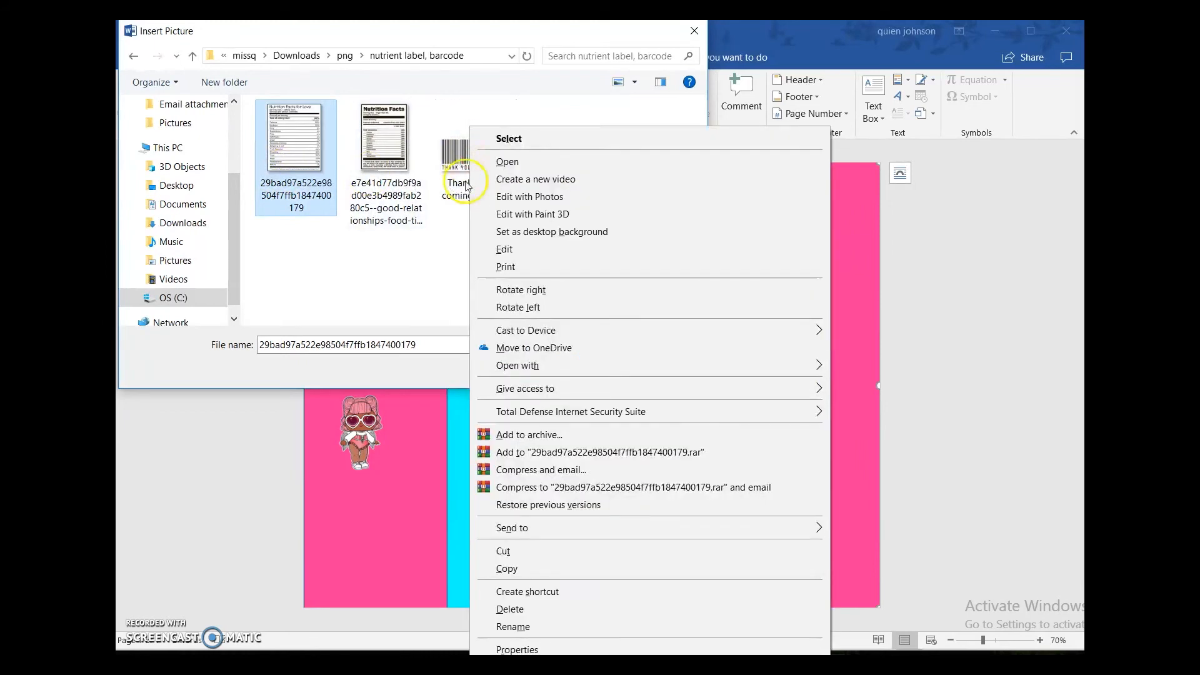
{"action": "left_click", "coordinate": [466, 182]}
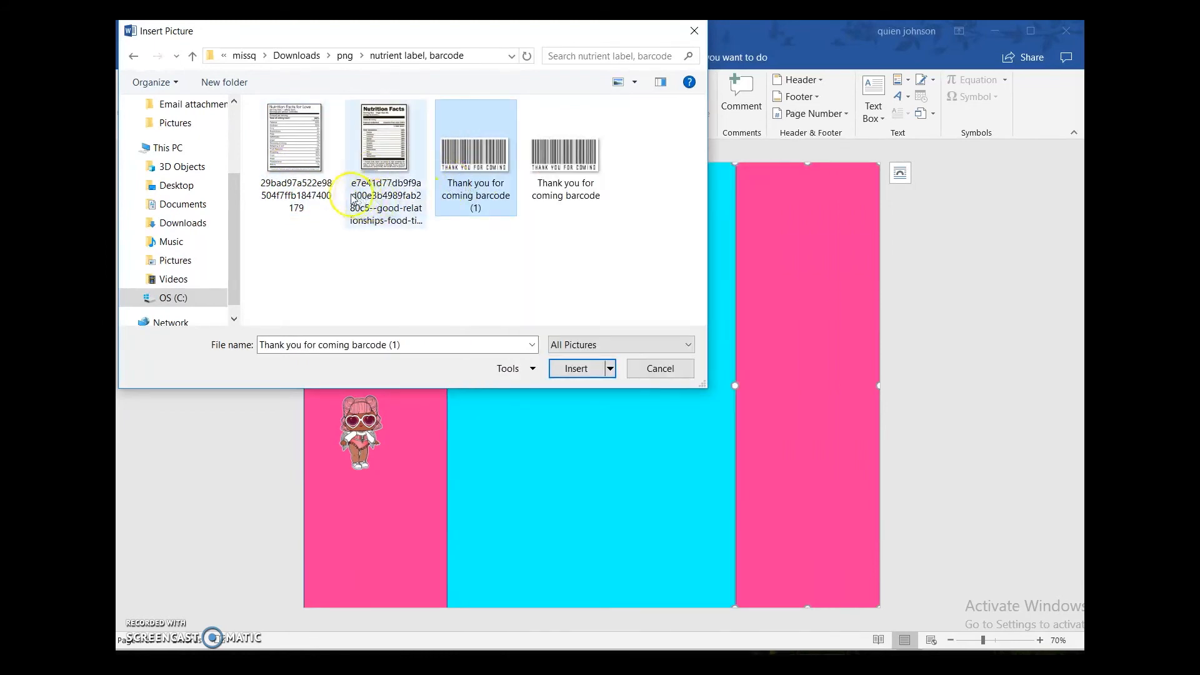
{"action": "left_click", "coordinate": [317, 180], "text": "ctrl"}
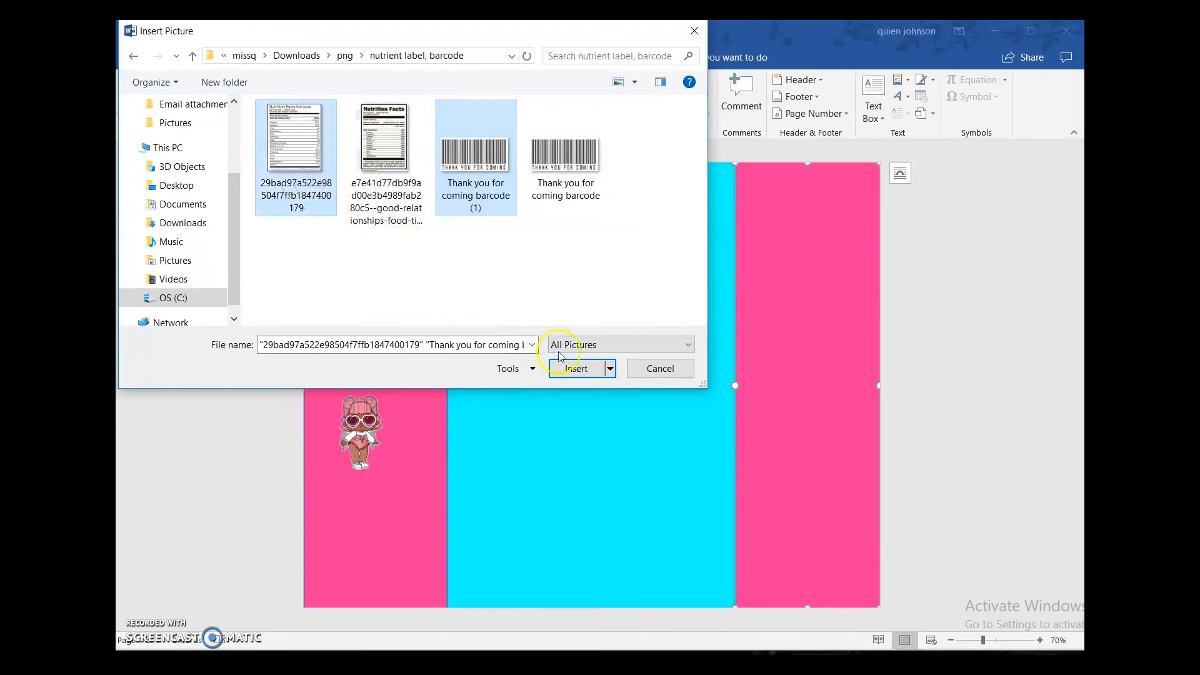
{"action": "left_click", "coordinate": [576, 369]}
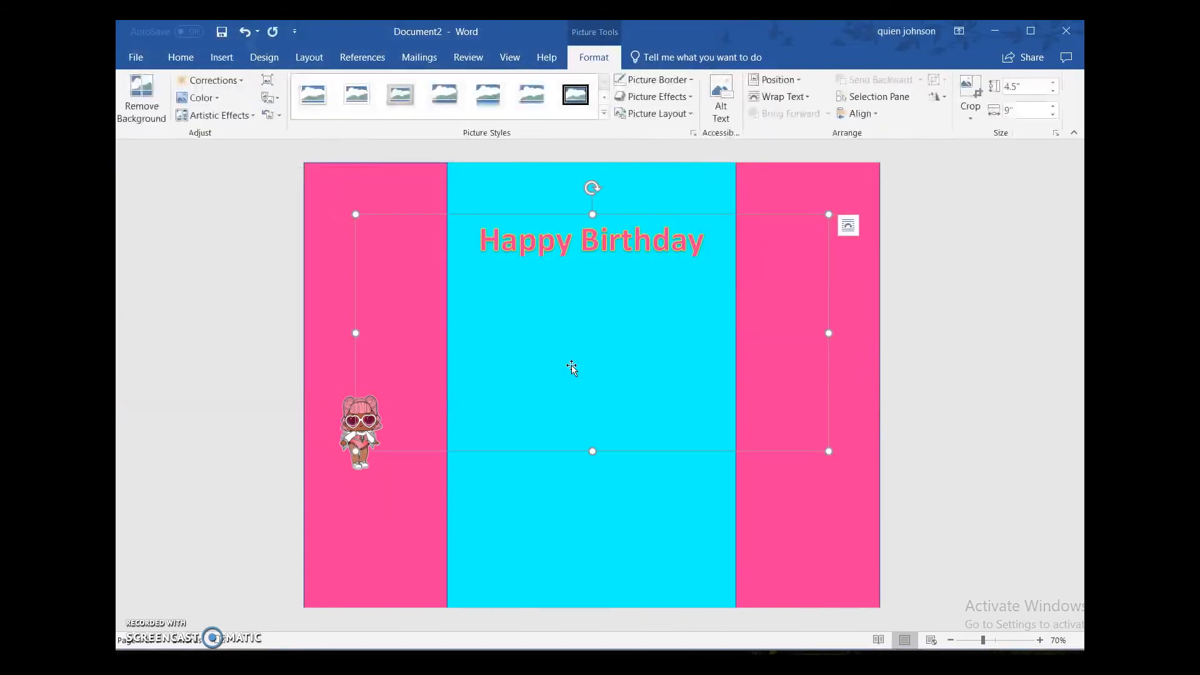
Step: Set the barcode picture's wrapping to In Front of Text, shrink it to about 0.8" by 1.6" and place it on the right panel's lower part
{"action": "left_click", "coordinate": [848, 227]}
{"action": "left_click", "coordinate": [960, 370]}
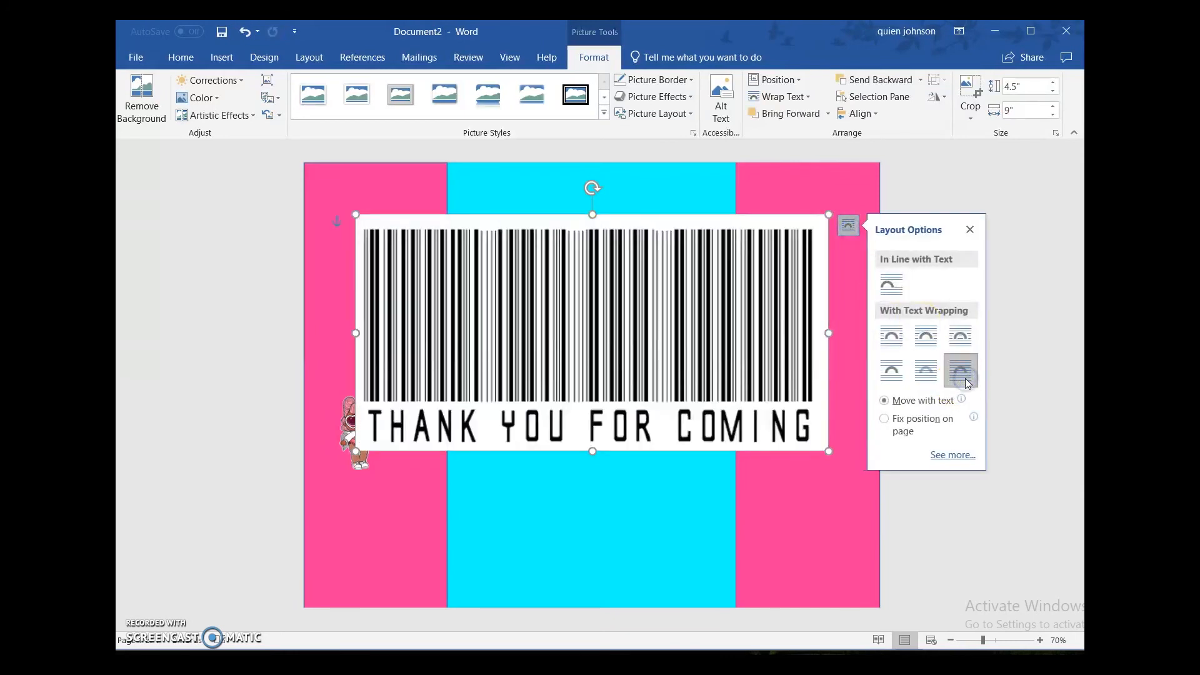
{"action": "left_click_drag", "start_coordinate": [829, 215], "coordinate": [568, 345]}
{"action": "left_click_drag", "start_coordinate": [420, 354], "coordinate": [817, 525]}
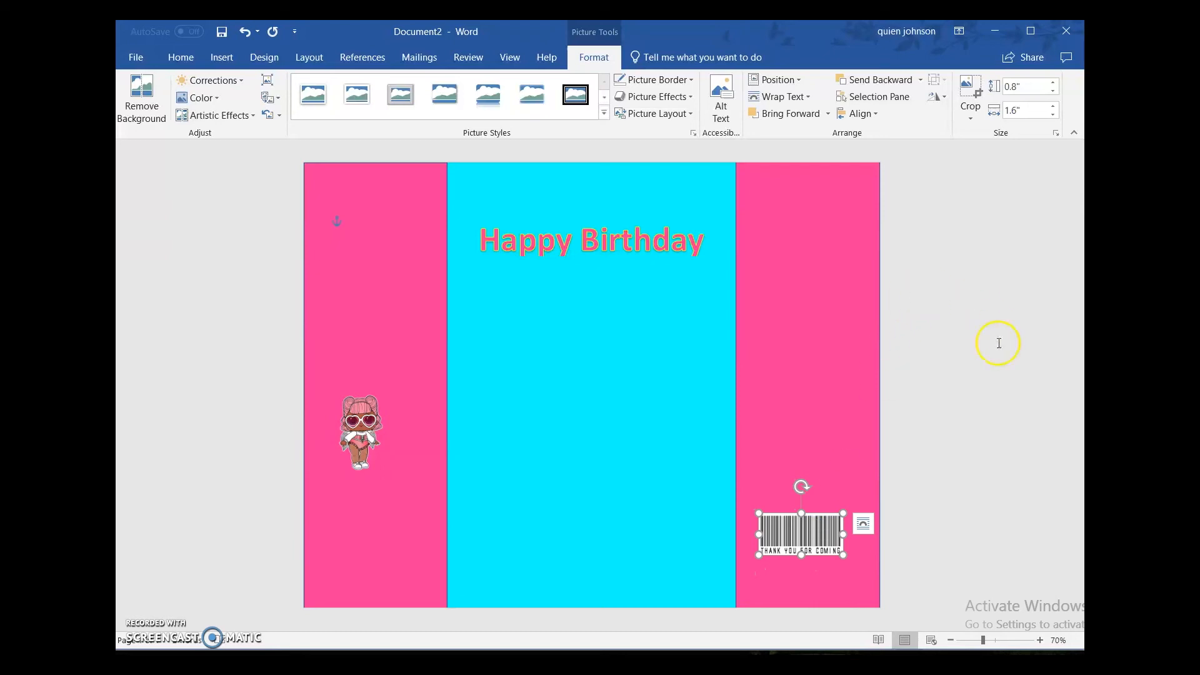
{"action": "left_click", "coordinate": [966, 315]}
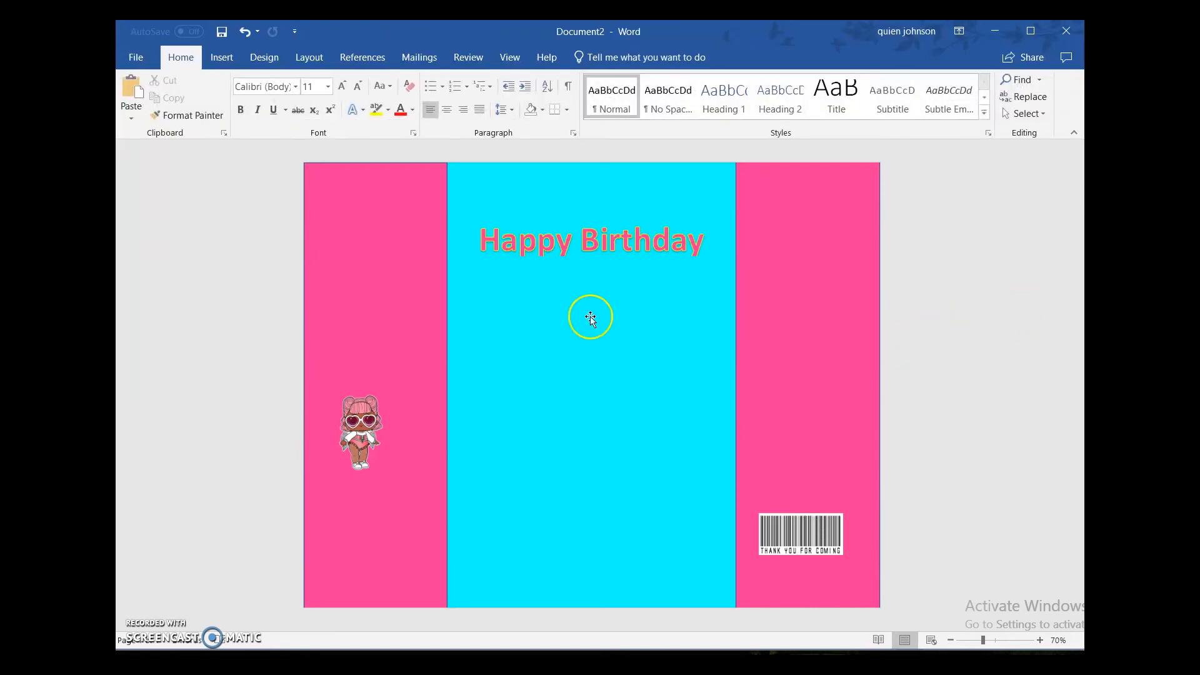
Step: Move the left pink panel and the middle cyan panel aside to check beneath them, undoing each move
{"action": "left_click_drag", "start_coordinate": [385, 330], "coordinate": [144, 440]}
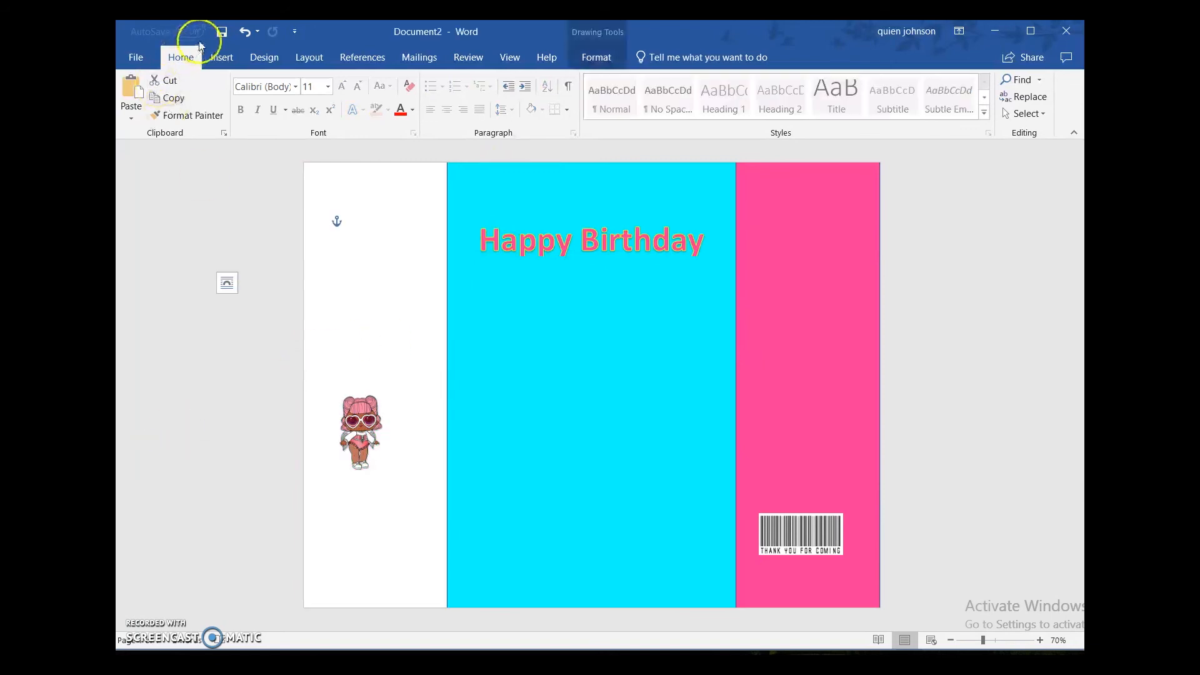
{"action": "left_click", "coordinate": [244, 31]}
{"action": "left_click_drag", "start_coordinate": [636, 289], "coordinate": [820, 346]}
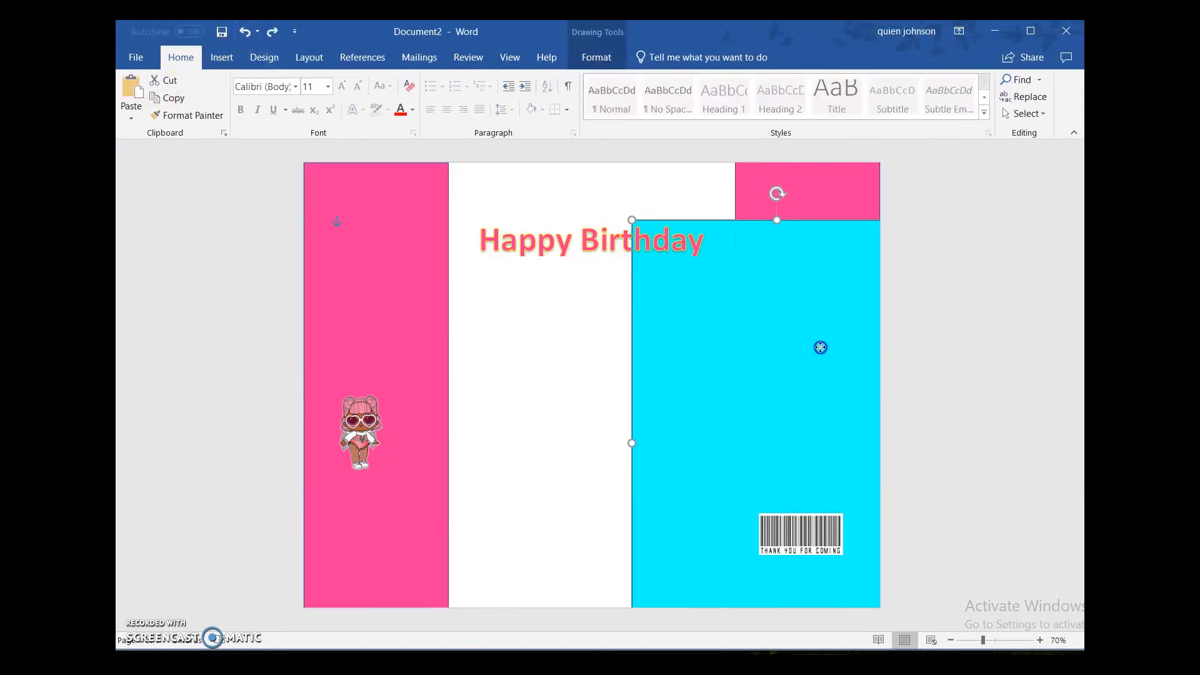
{"action": "left_click", "coordinate": [244, 32]}
Step: Set the middle cyan panel's text wrapping to In Front of Text
{"action": "left_click", "coordinate": [221, 57]}
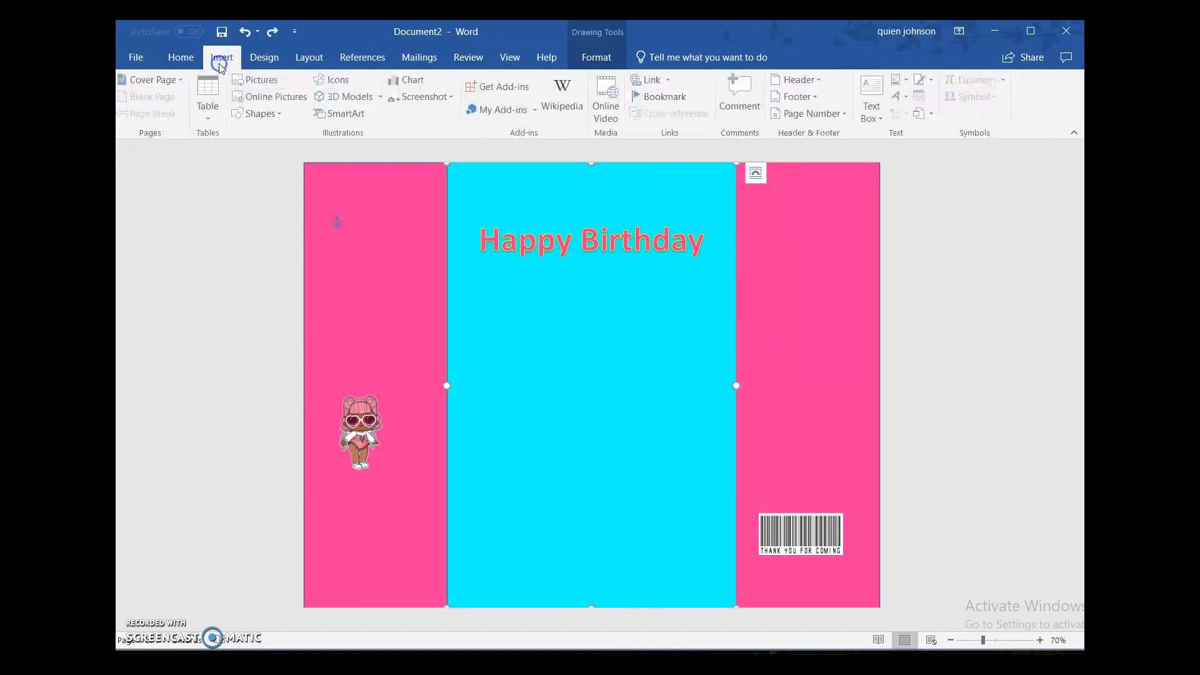
{"action": "left_click", "coordinate": [756, 173]}
{"action": "left_click", "coordinate": [871, 309]}
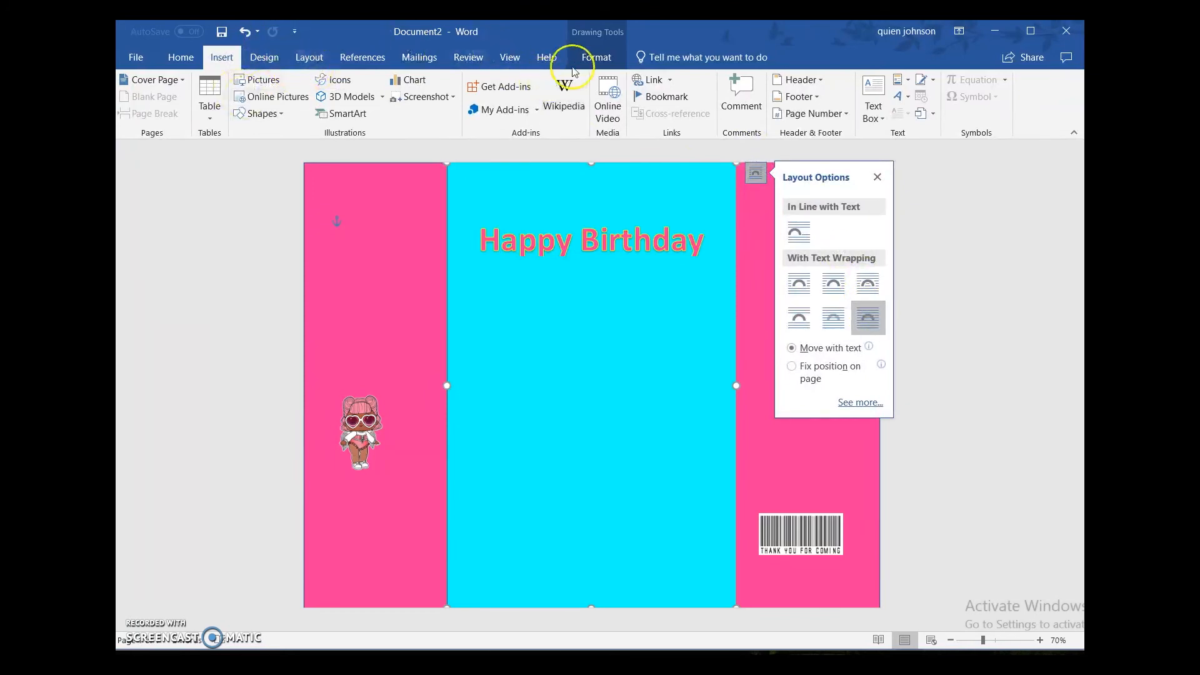
Step: Insert the Nutrition Facts picture whose name starts with e7e41d77db9f9 and set its text wrapping to In Front of Text
{"action": "left_click", "coordinate": [278, 82]}
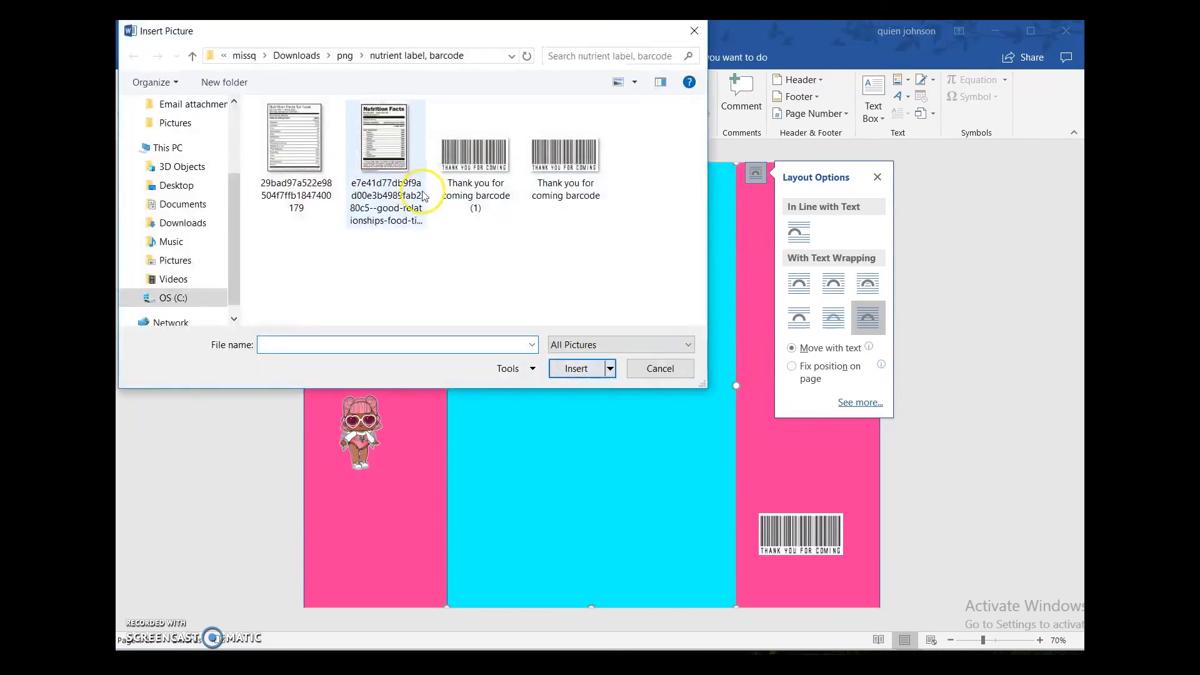
{"action": "left_click", "coordinate": [373, 153]}
{"action": "left_click", "coordinate": [574, 367]}
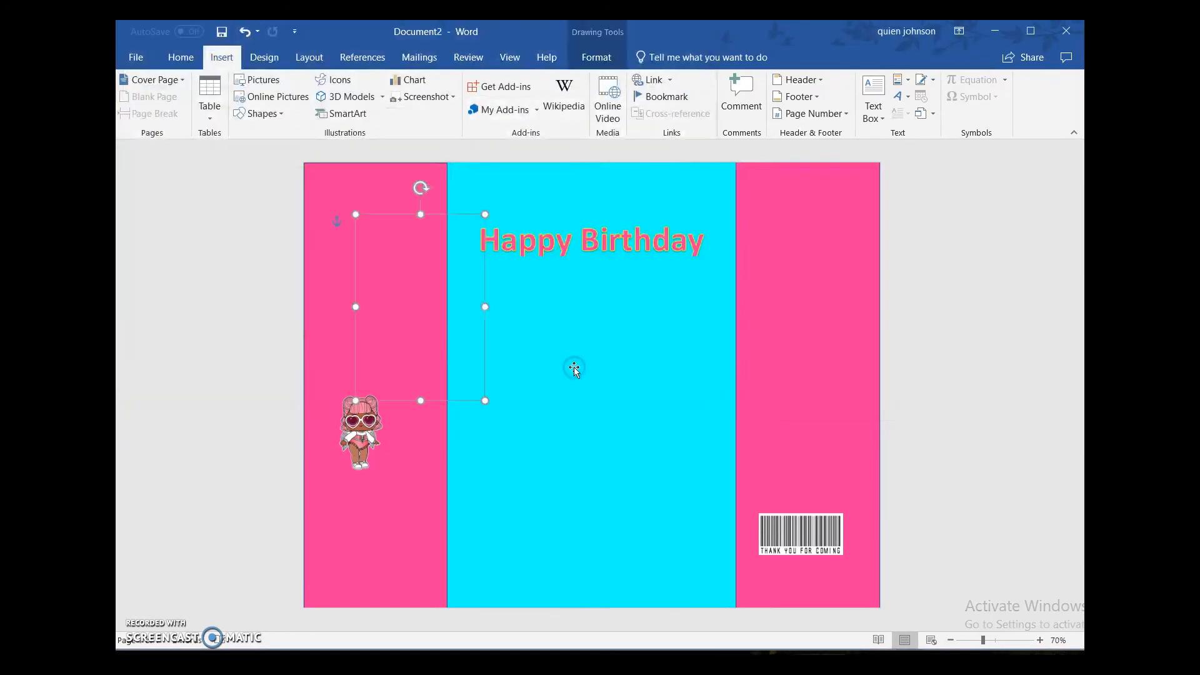
{"action": "left_click", "coordinate": [504, 223]}
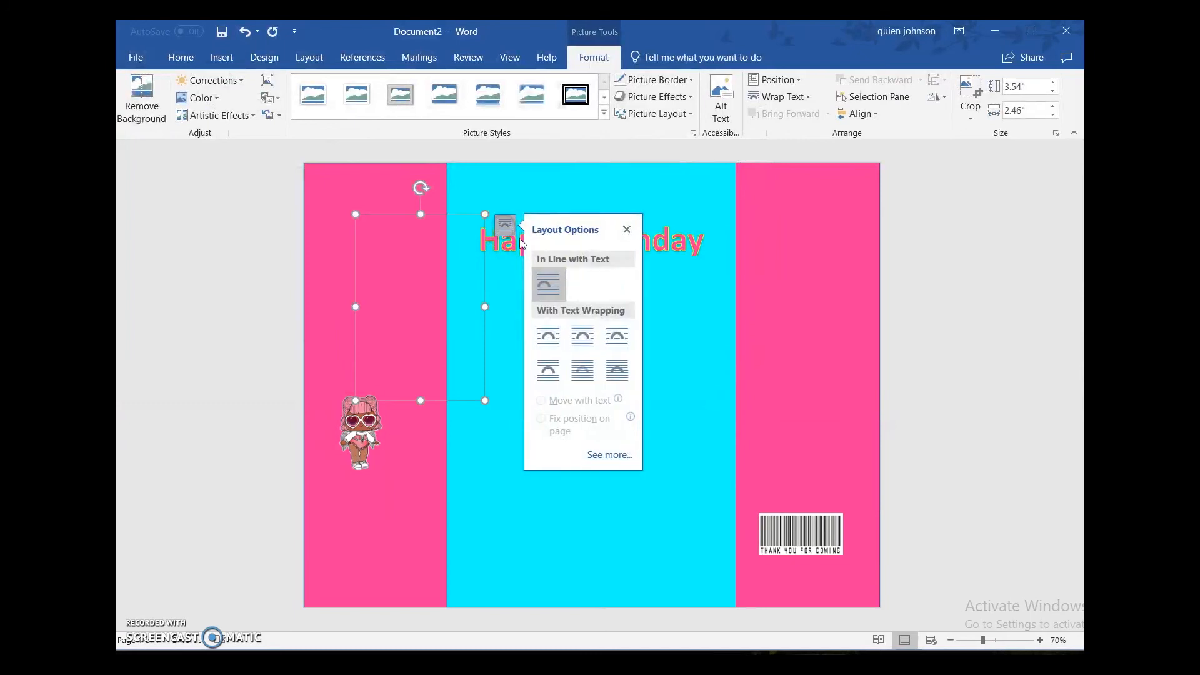
{"action": "left_click", "coordinate": [618, 370]}
Step: Place the nutrition label on the right pink panel and fit the barcode directly beneath it at about 0.8" by 2.3"
{"action": "left_click_drag", "start_coordinate": [443, 298], "coordinate": [827, 391]}
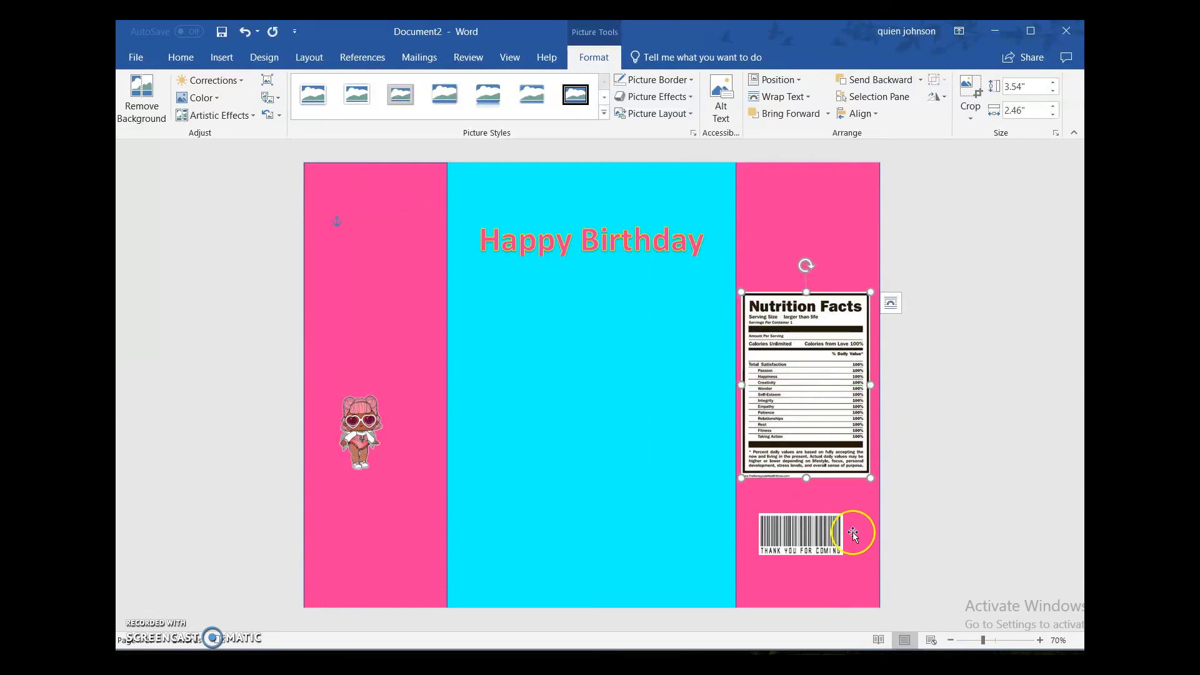
{"action": "left_click_drag", "start_coordinate": [825, 531], "coordinate": [869, 502]}
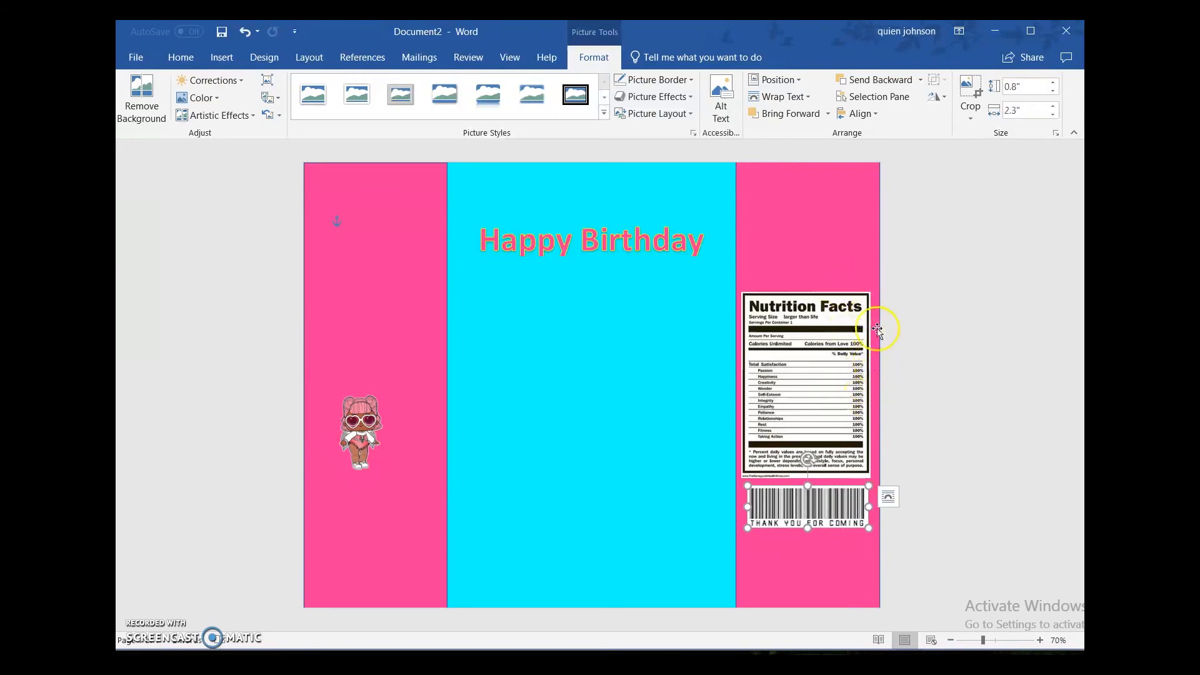
Step: Move the doll picture to the middle cyan panel, centred below Happy Birthday, and enlarge it to about 2.42" by 1.77"
{"action": "left_click_drag", "start_coordinate": [362, 425], "coordinate": [580, 299]}
{"action": "left_click_drag", "start_coordinate": [615, 346], "coordinate": [640, 380]}
{"action": "mouse_move", "coordinate": [600, 327]}
{"action": "left_mouse_down"}
{"action": "mouse_move", "coordinate": [586, 312]}
{"action": "mouse_move", "coordinate": [603, 316]}
{"action": "left_mouse_up"}
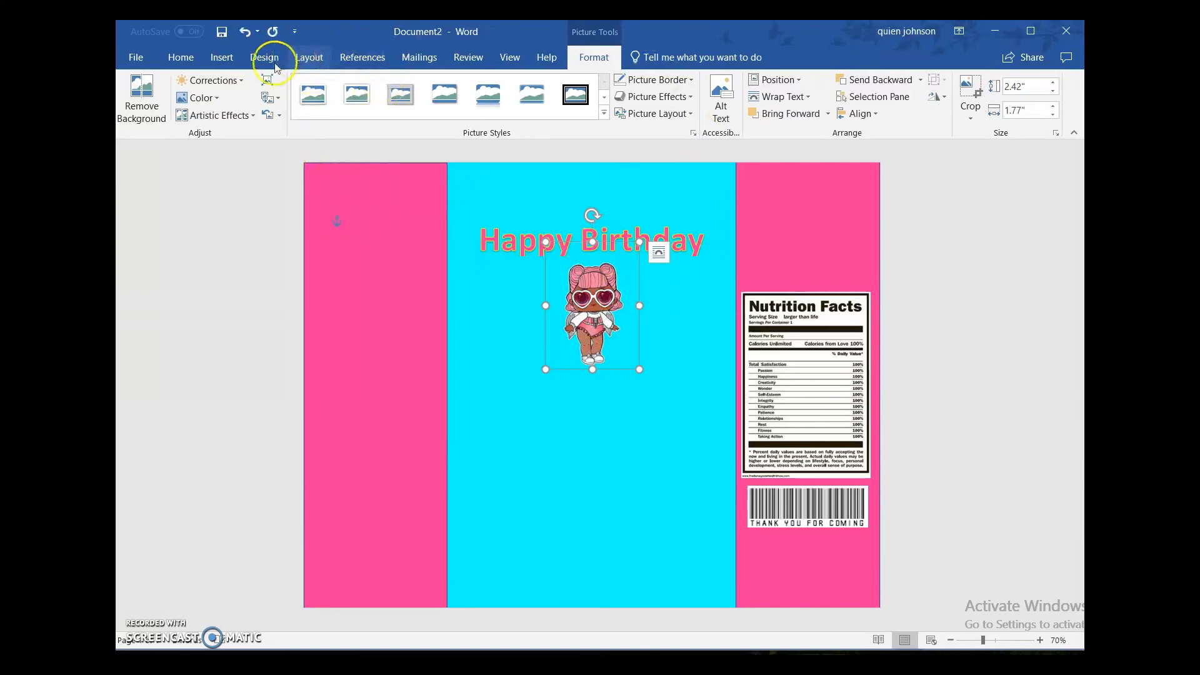
Step: Add a rectangle near the top of the left panel and set its height to 0.4" and its width to 11"
{"action": "left_click", "coordinate": [224, 58]}
{"action": "left_click", "coordinate": [272, 113]}
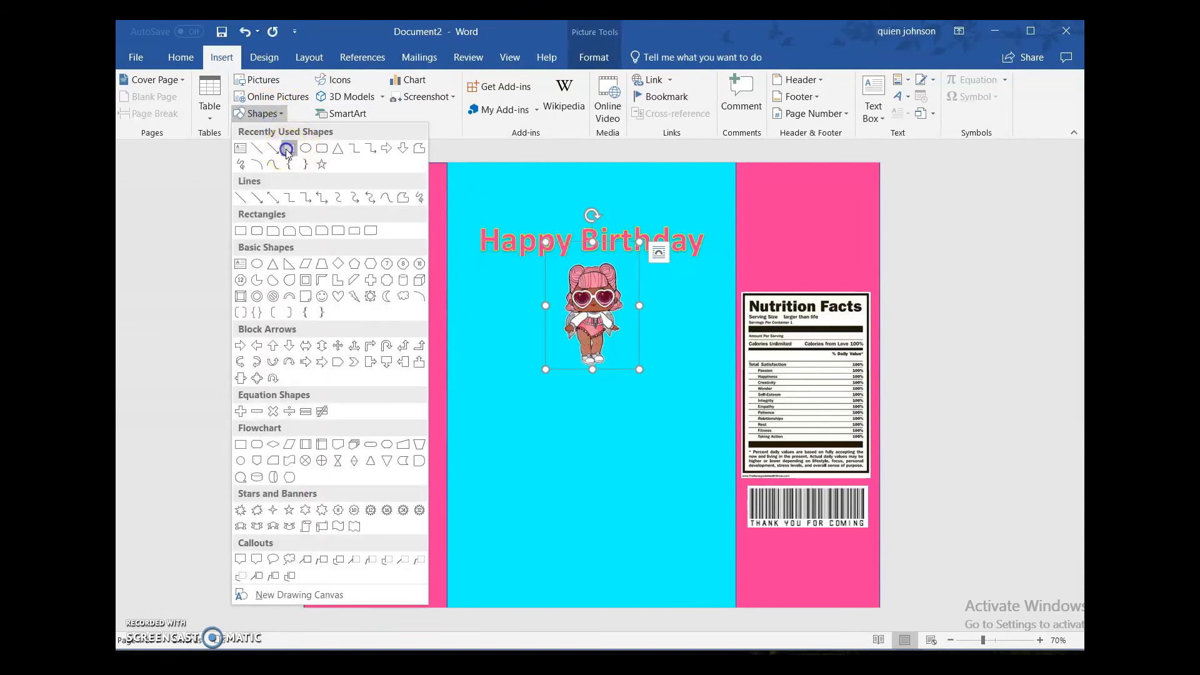
{"action": "left_click", "coordinate": [287, 148]}
{"action": "left_click", "coordinate": [347, 175]}
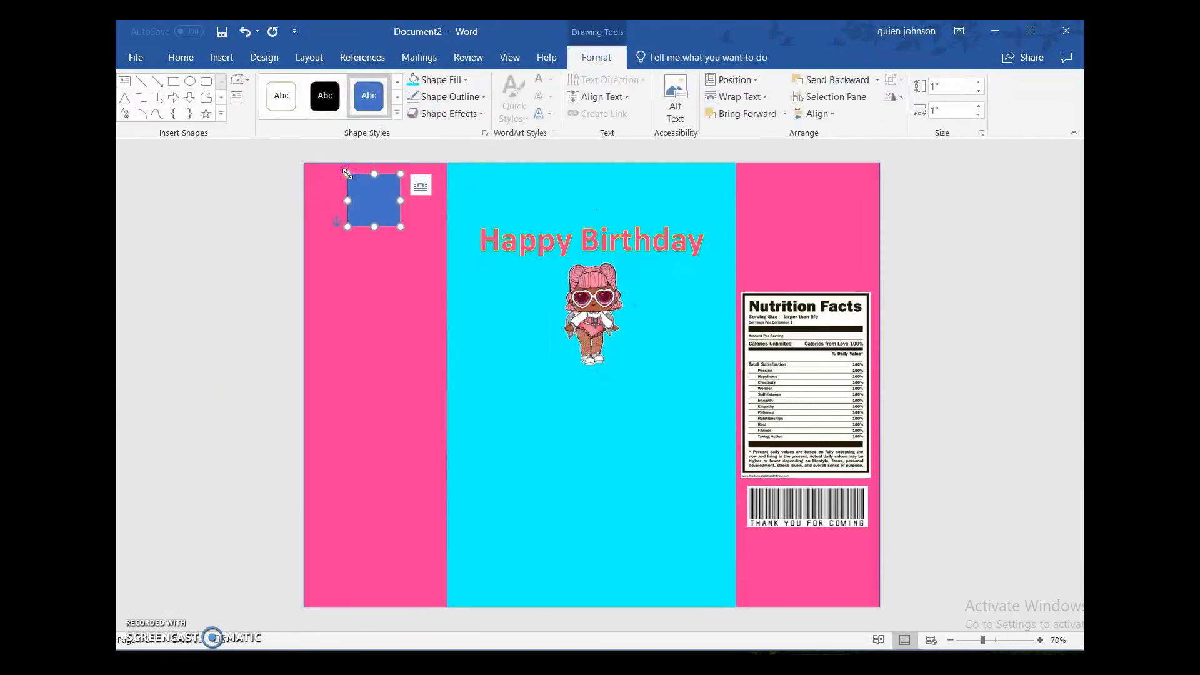
{"action": "left_click", "coordinate": [938, 87]}
{"action": "right_click", "coordinate": [942, 89]}
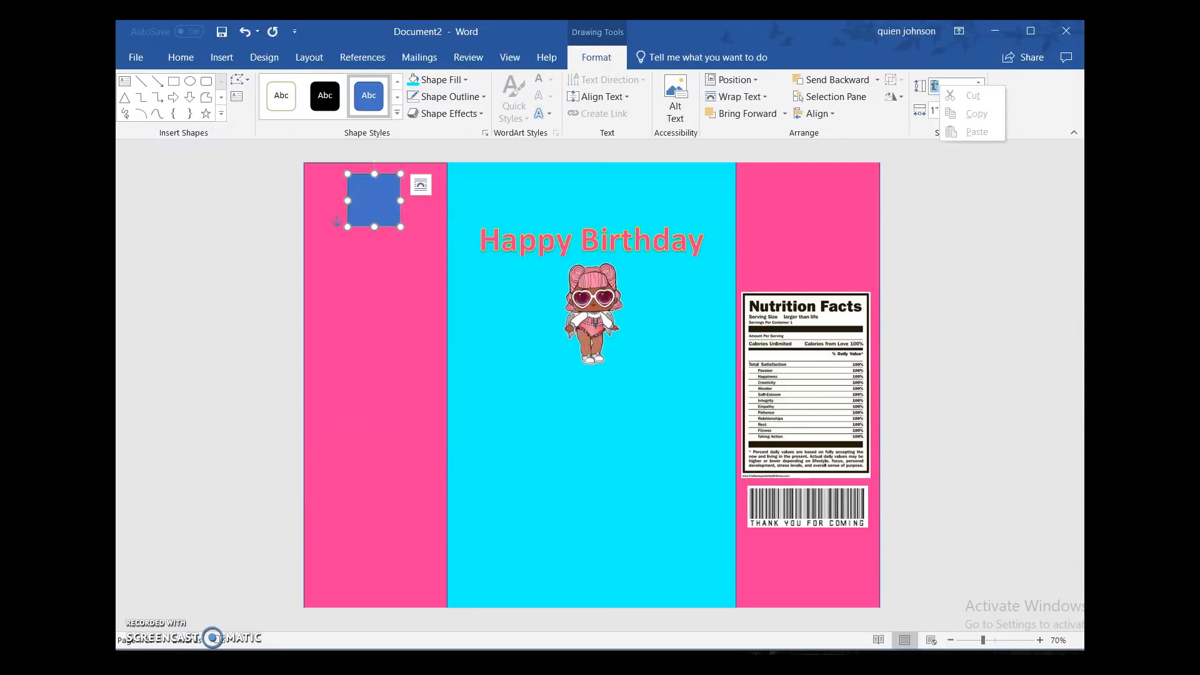
{"action": "left_click", "coordinate": [936, 85]}
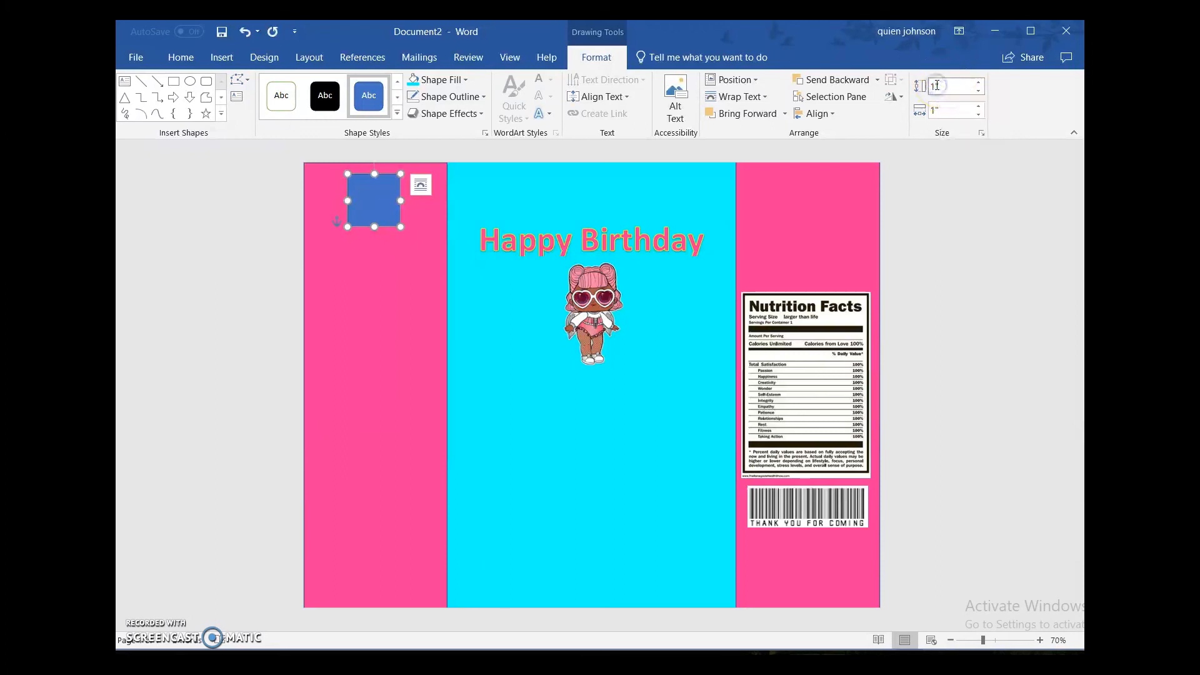
{"action": "double_click", "coordinate": [936, 85]}
{"action": "type", "text": "0.4"}
{"action": "left_click", "coordinate": [948, 112]}
{"action": "type", "text": "11"}
{"action": "key", "text": "Return"}
Step: Align the blue bar with the page's top edge across all three panels and fill it with the standard yellow
{"action": "left_click", "coordinate": [670, 193]}
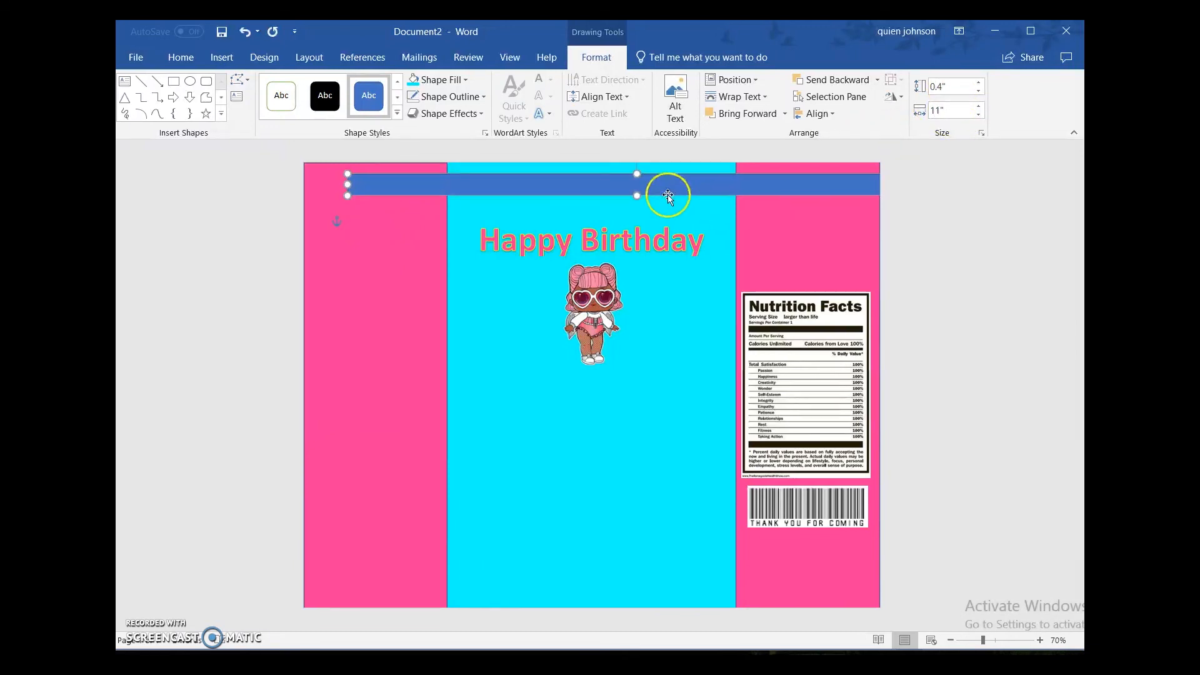
{"action": "left_click_drag", "start_coordinate": [656, 186], "coordinate": [615, 173]}
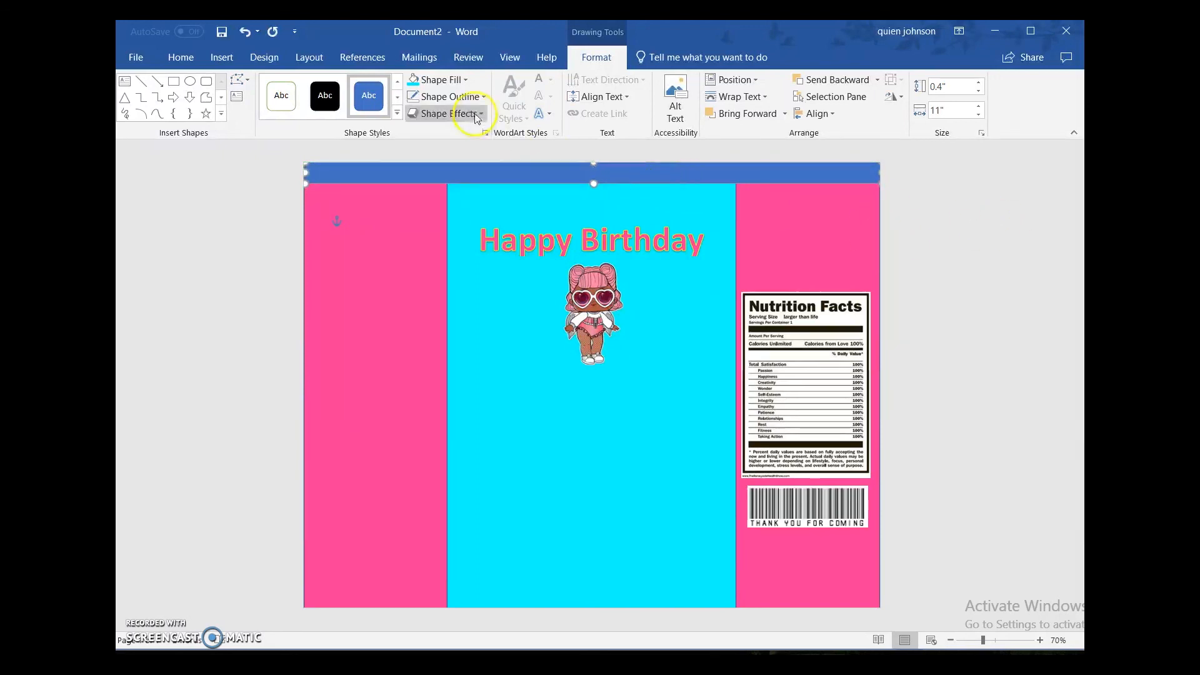
{"action": "left_click", "coordinate": [456, 79]}
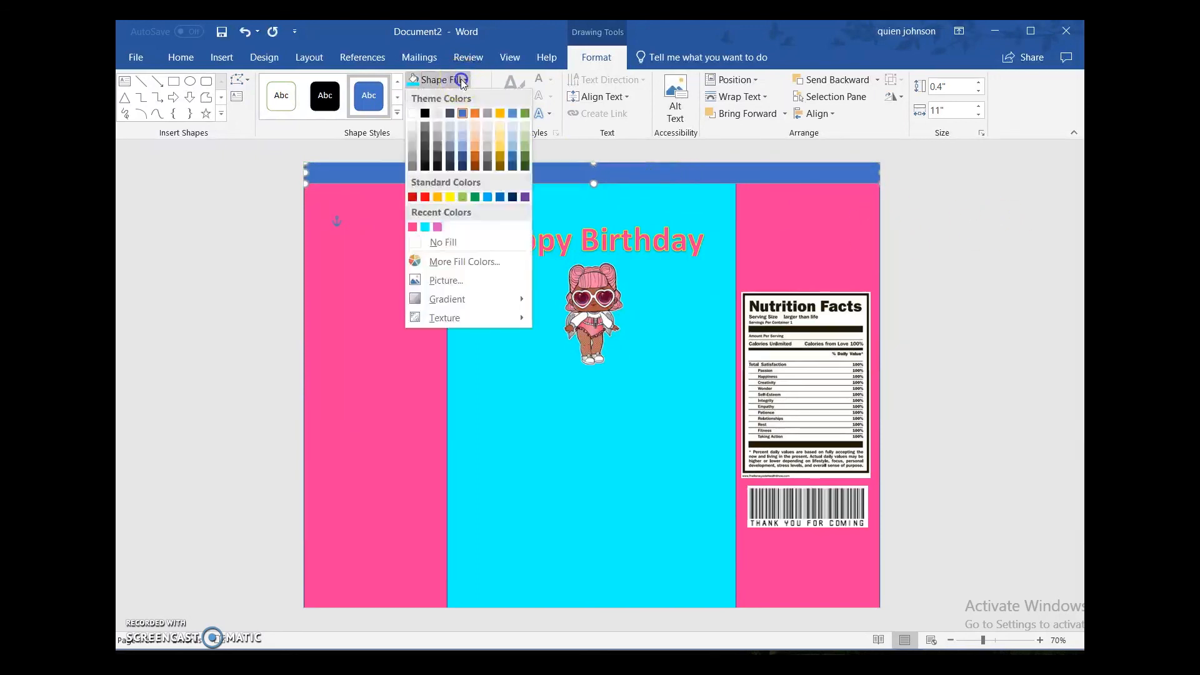
{"action": "left_click", "coordinate": [445, 197]}
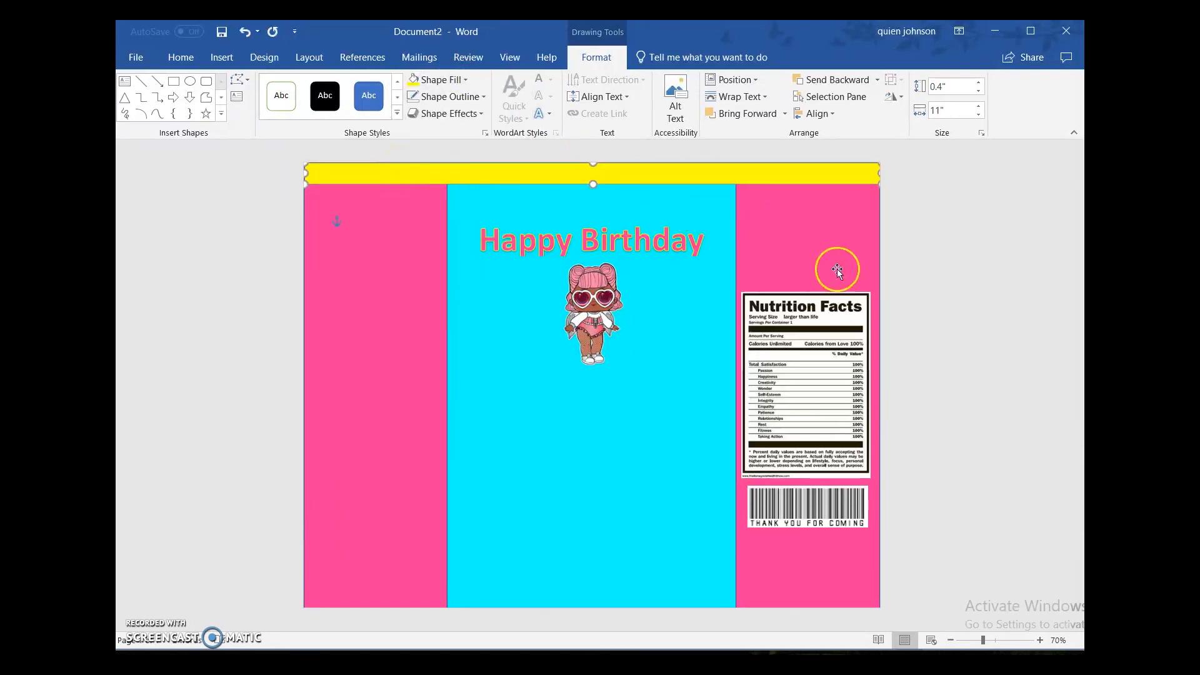
Step: Copy the yellow bar, paste it with its source formatting and align the duplicate with the page's bottom edge
{"action": "left_click", "coordinate": [745, 180]}
{"action": "left_click", "coordinate": [669, 179]}
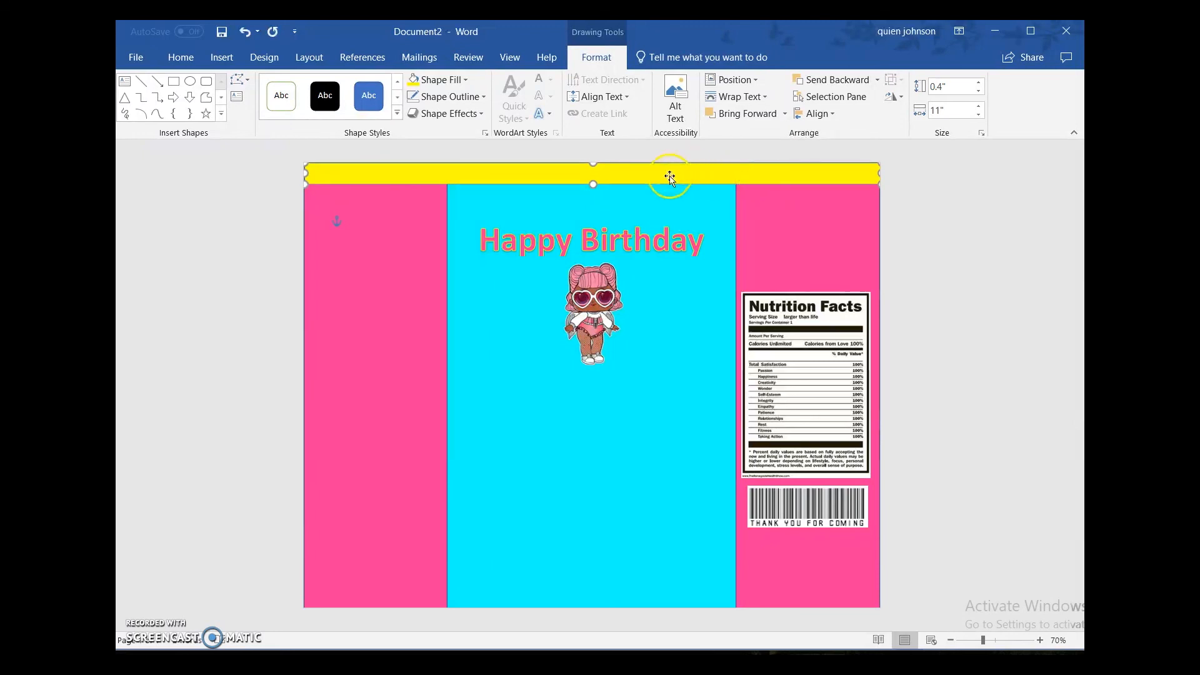
{"action": "right_click", "coordinate": [670, 179]}
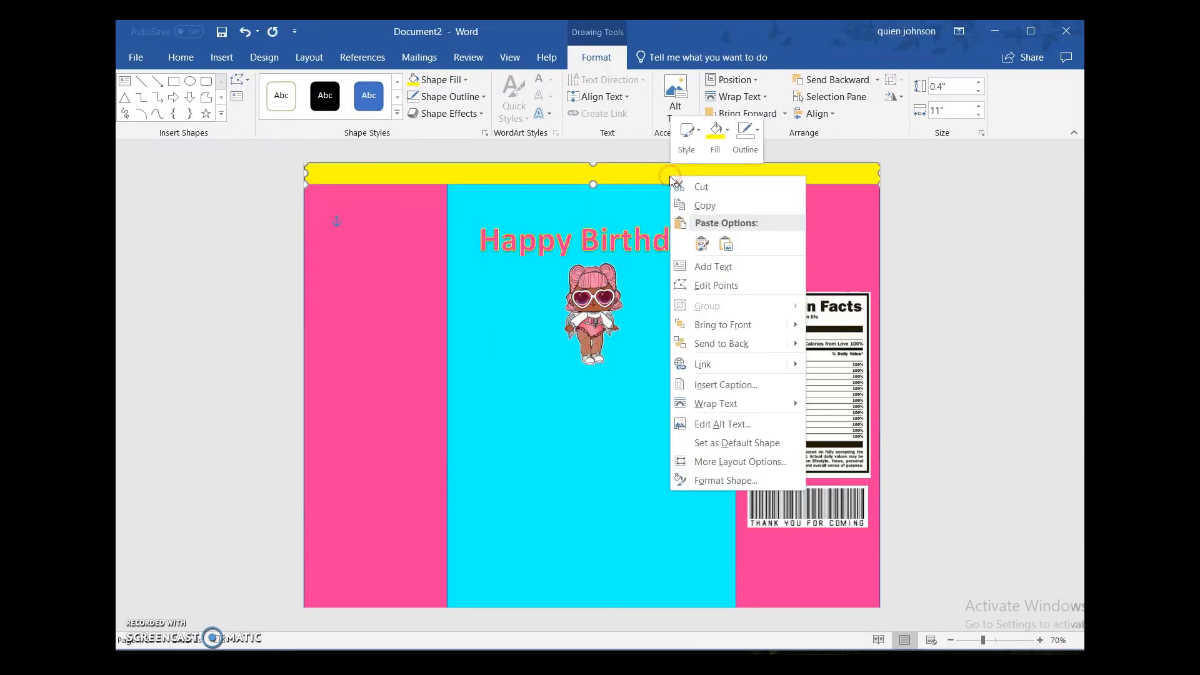
{"action": "left_click", "coordinate": [705, 201]}
{"action": "right_click", "coordinate": [225, 445]}
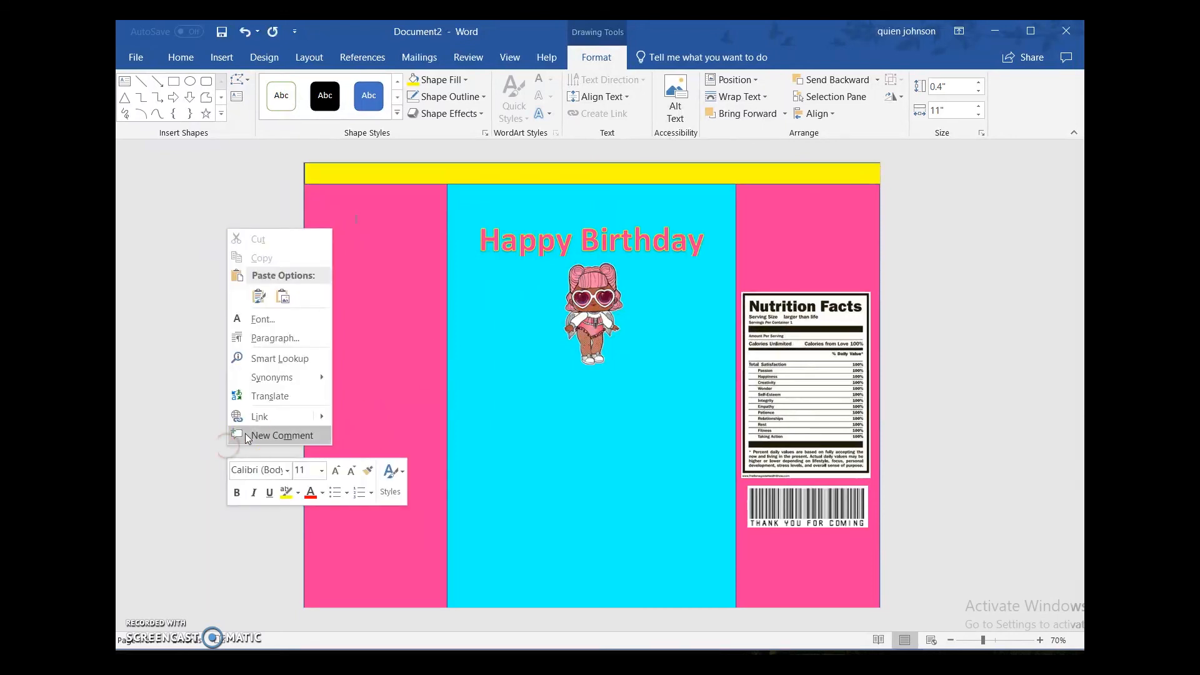
{"action": "left_click", "coordinate": [259, 296]}
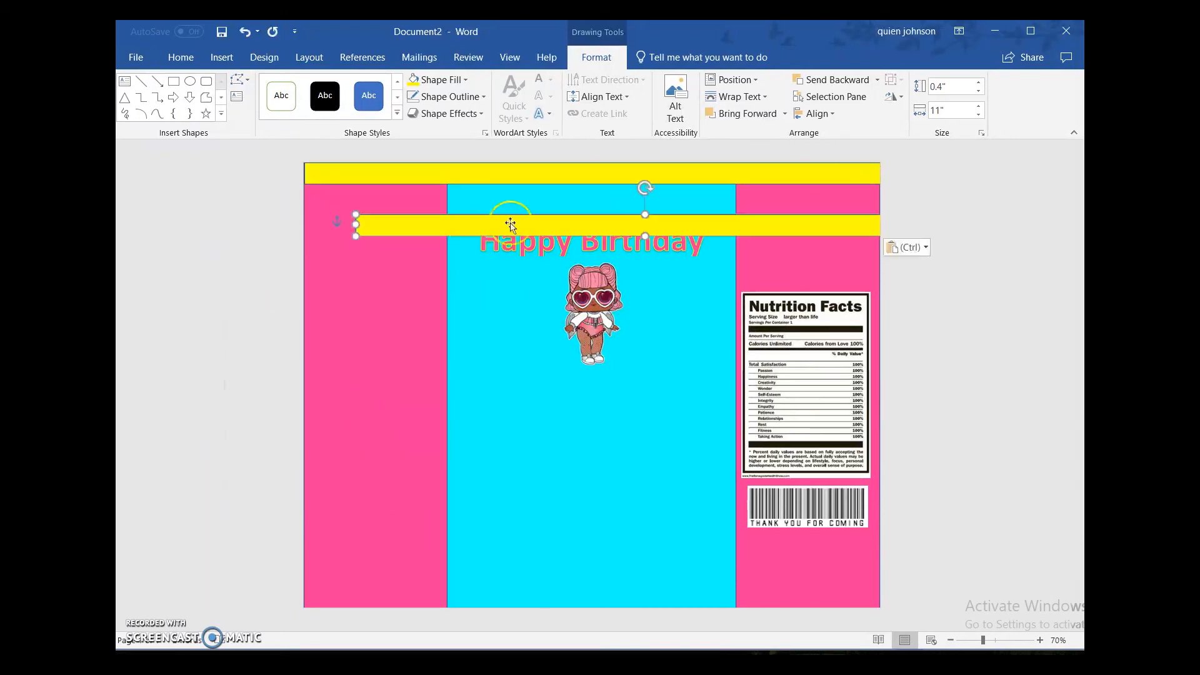
{"action": "left_click_drag", "start_coordinate": [589, 224], "coordinate": [554, 597]}
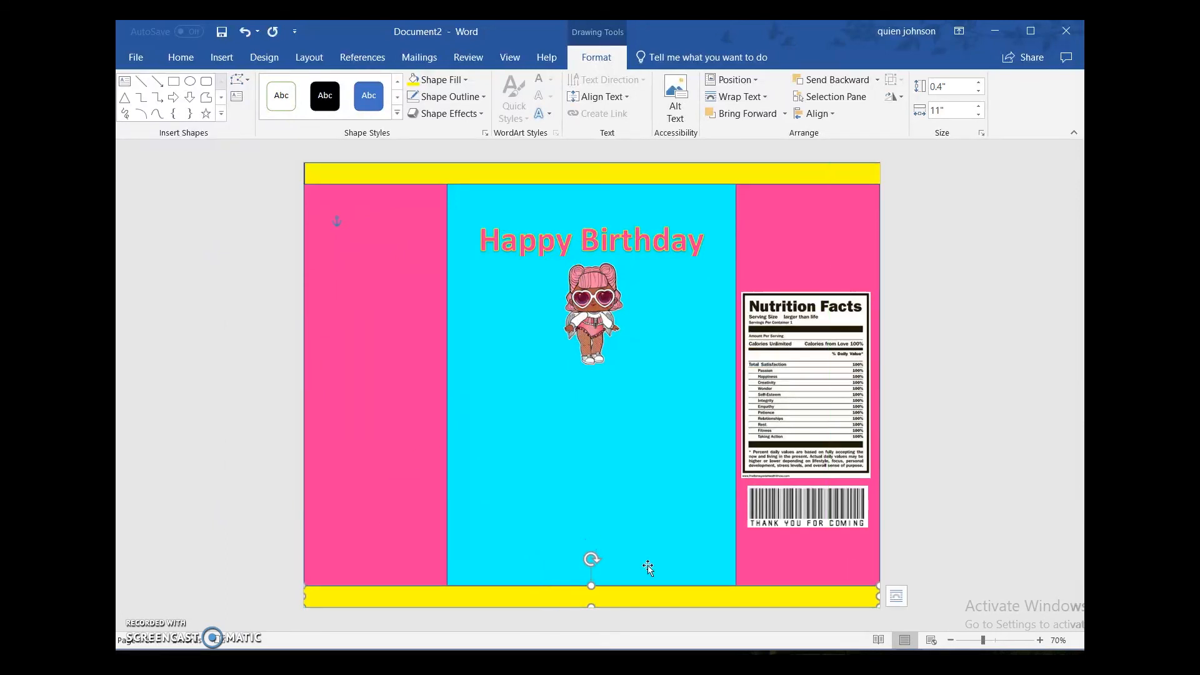
{"action": "left_click", "coordinate": [930, 489]}
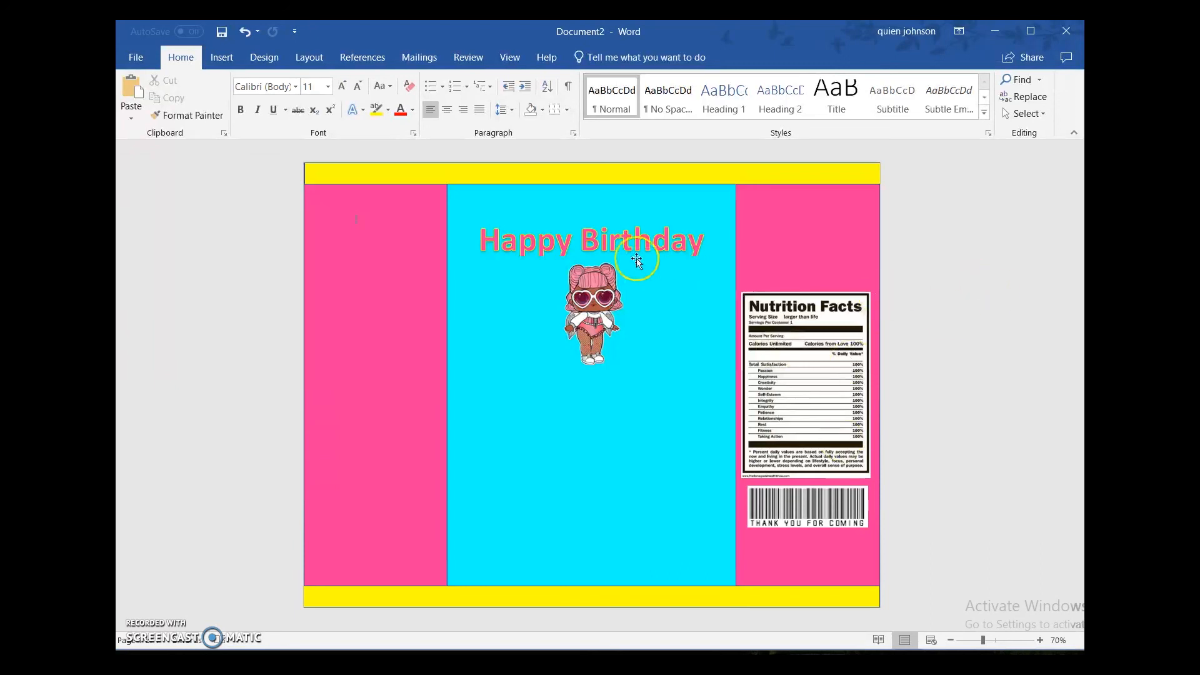
Step: Delete the yellow bars along the top and bottom edges of the template
{"action": "left_click", "coordinate": [633, 182]}
{"action": "key", "text": "Delete"}
{"action": "mouse_move", "coordinate": [756, 148]}
{"action": "left_mouse_down"}
{"action": "mouse_move", "coordinate": [839, 196]}
{"action": "mouse_move", "coordinate": [771, 241]}
{"action": "left_mouse_up"}
{"action": "key", "text": "Delete"}
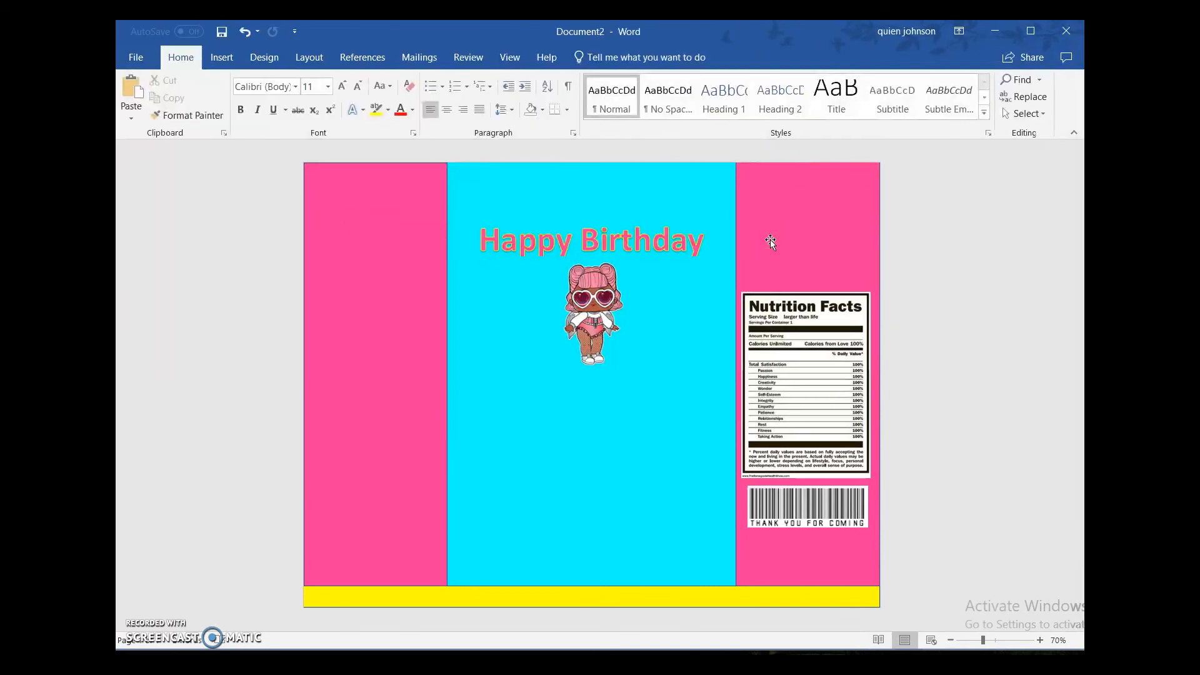
{"action": "left_click", "coordinate": [510, 602]}
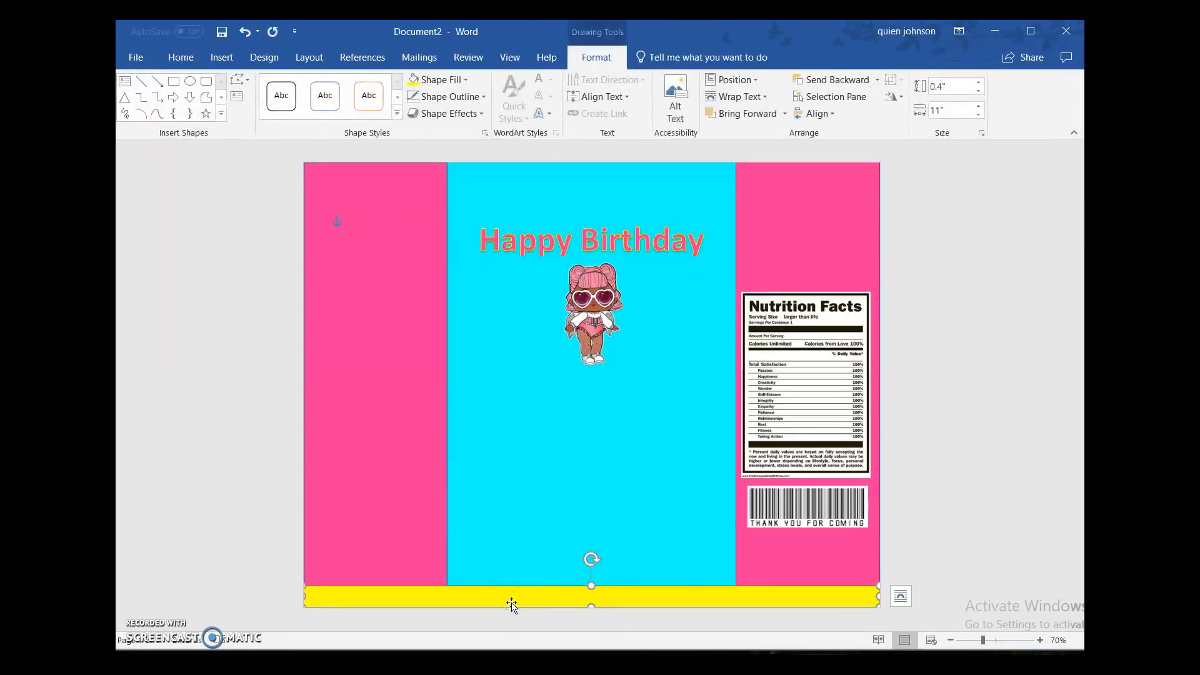
{"action": "key", "text": "Delete"}
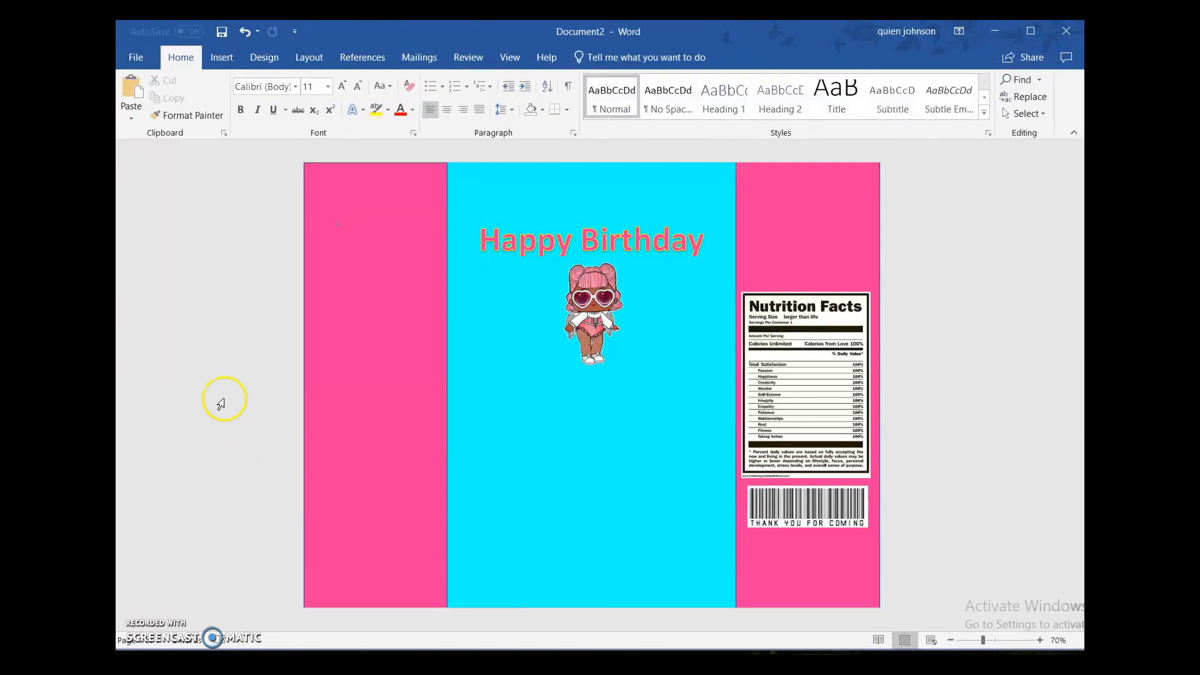
{"action": "left_click", "coordinate": [221, 399]}
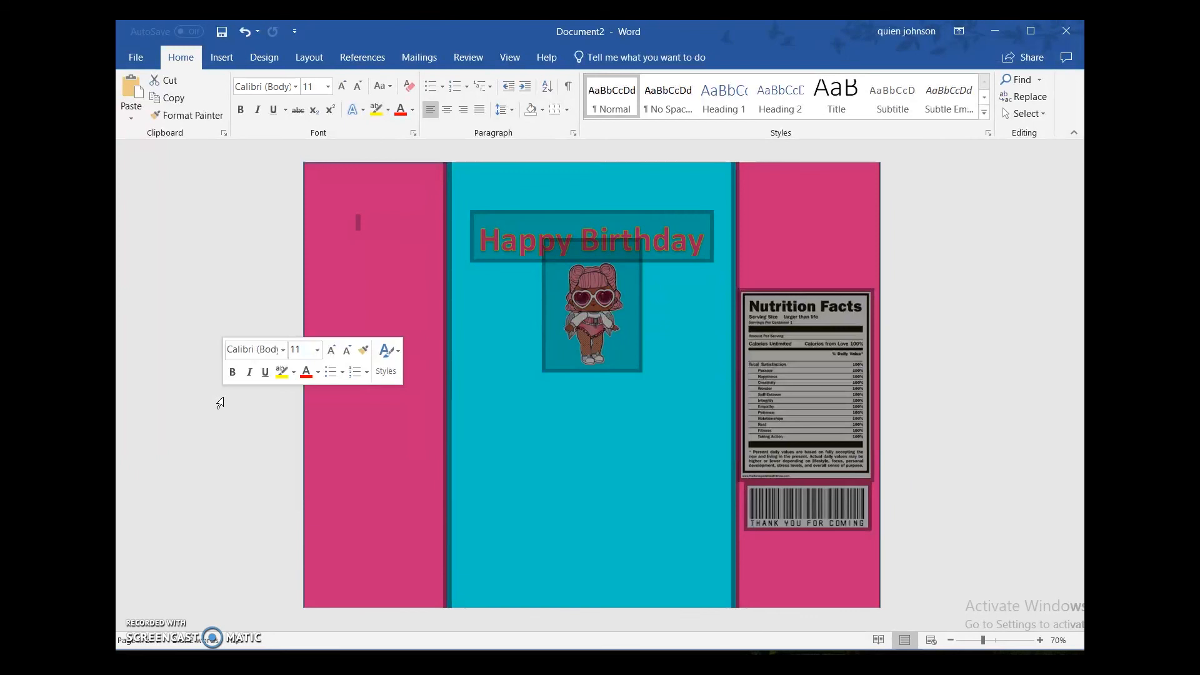
{"action": "left_click", "coordinate": [388, 218]}
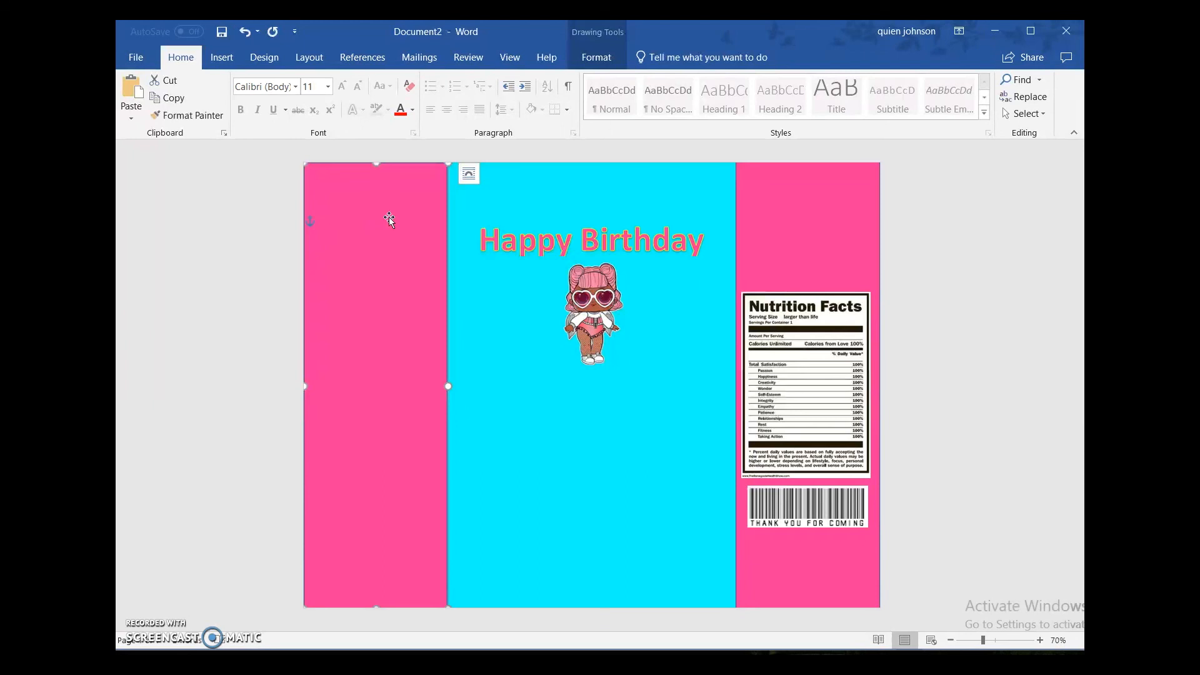
Step: Open the Save As options for the finished chip bag template
{"action": "left_click", "coordinate": [130, 52]}
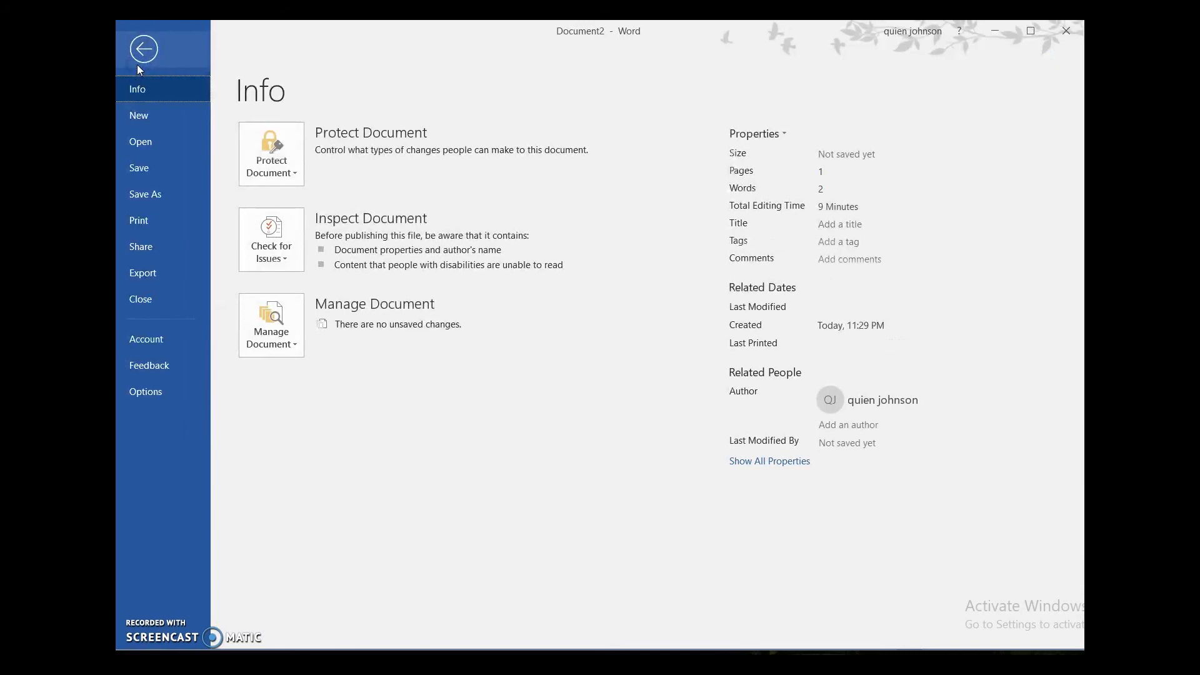
{"action": "left_click", "coordinate": [144, 191]}
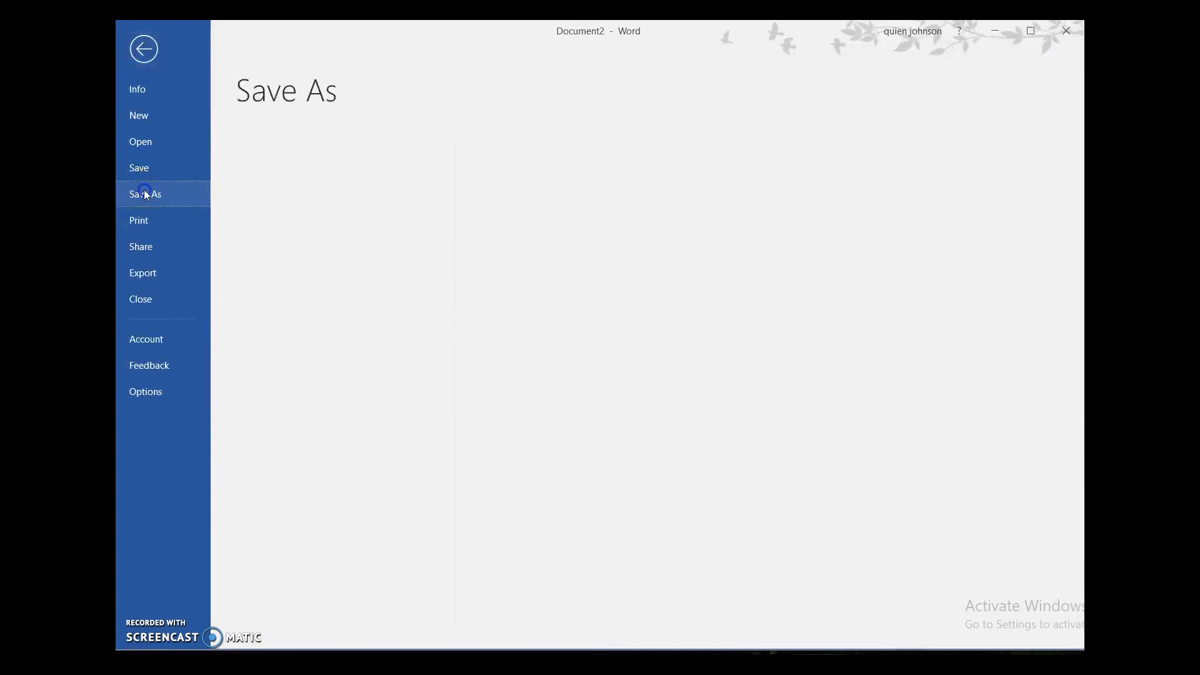